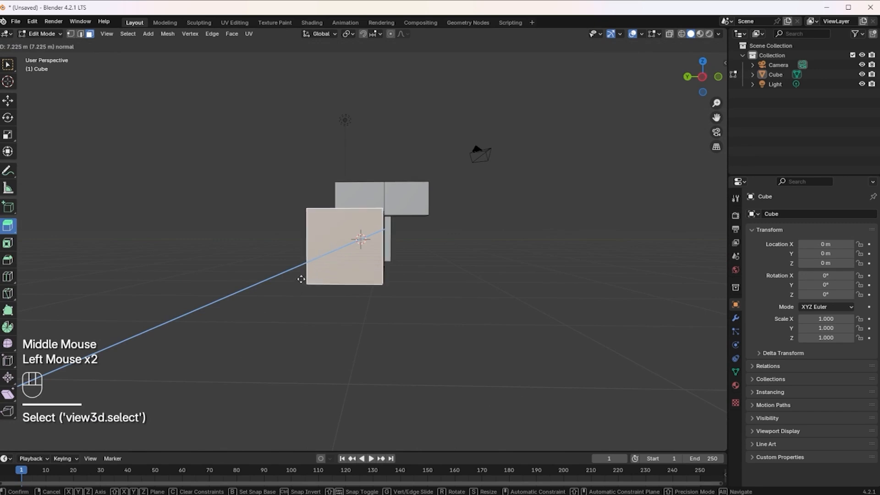
Step: Undo the earlier region extrusions until only the plain cube is left
{"action": "middle_click_drag", "start_coordinate": [301, 275], "coordinate": [416, 265]}
{"action": "key", "text": "ctrl+z"}
{"action": "key", "text": "ctrl+z"}
{"action": "key", "text": "ctrl+z"}
{"action": "key", "text": "ctrl+z"}
{"action": "key", "text": "ctrl+z"}
{"action": "key", "text": "ctrl+z"}
{"action": "key", "text": "ctrl+z"}
{"action": "key", "text": "ctrl+z"}
{"action": "key", "text": "ctrl+z"}
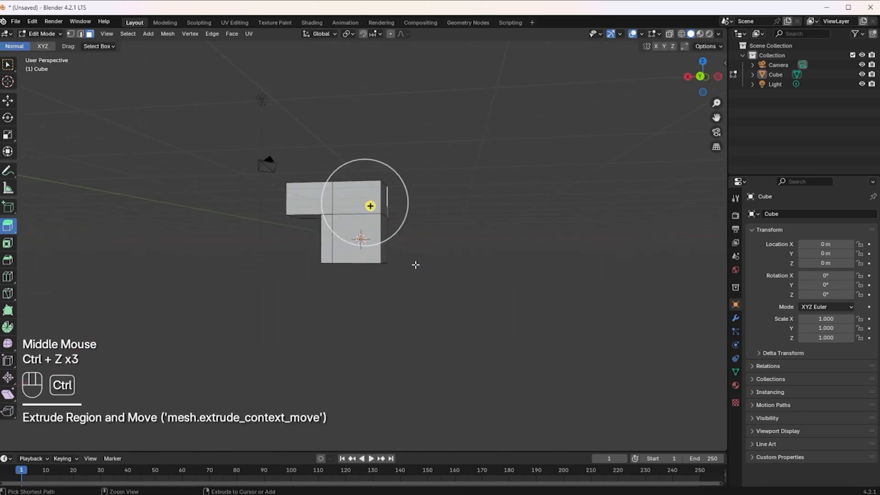
{"action": "key", "text": "ctrl+z"}
{"action": "key", "text": "ctrl+z"}
{"action": "middle_click_drag", "start_coordinate": [416, 263], "coordinate": [211, 256]}
{"action": "scroll", "coordinate": [211, 257], "scroll_direction": "down", "scroll_amount": 1}
Step: Extrude the cube's top face upward with Extrude Manifold and push it back down to the cube's original height
{"action": "left_click", "coordinate": [8, 229]}
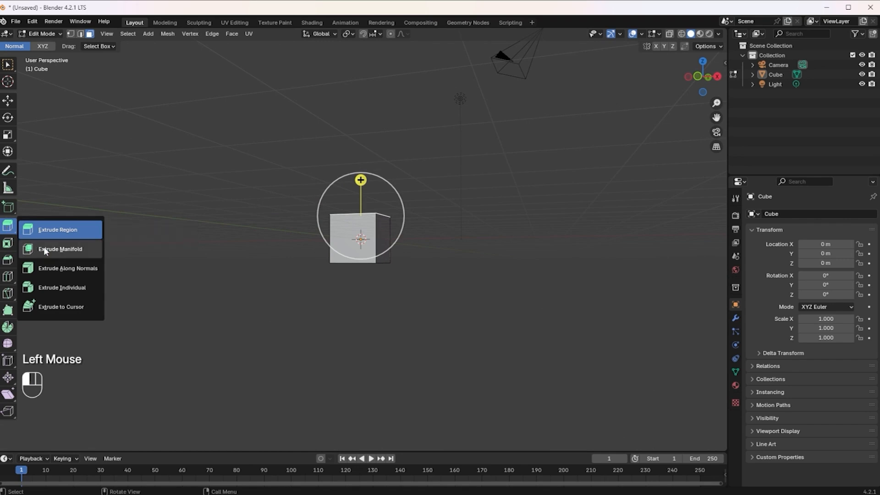
{"action": "left_click", "coordinate": [70, 251]}
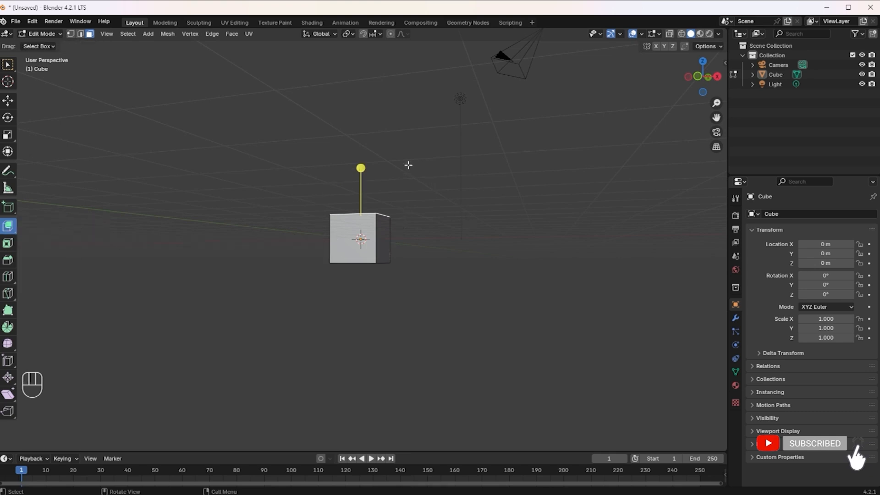
{"action": "left_click_drag", "start_coordinate": [360, 169], "coordinate": [360, 103]}
{"action": "middle_click_drag", "start_coordinate": [360, 103], "coordinate": [371, 235]}
{"action": "left_click_drag", "start_coordinate": [363, 137], "coordinate": [413, 190]}
{"action": "middle_click_drag", "start_coordinate": [413, 334], "coordinate": [398, 280]}
Step: Extrude two adjacent side faces of the cube along their normals by about 4.4 m and undo the extrusion
{"action": "left_click", "coordinate": [382, 244]}
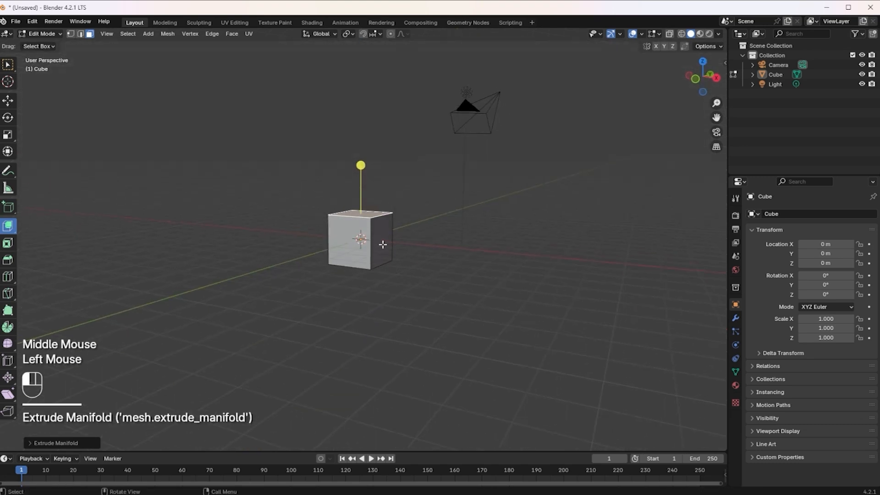
{"action": "left_click", "coordinate": [355, 254], "text": "shift"}
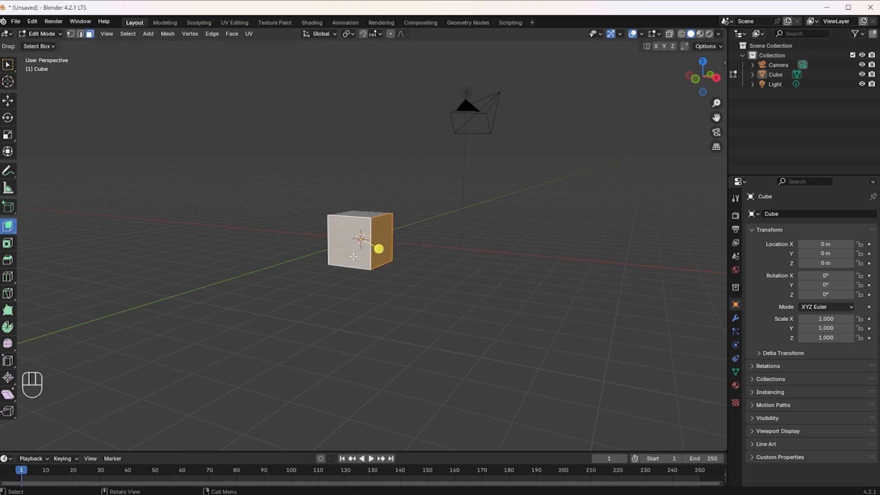
{"action": "left_click", "coordinate": [12, 226]}
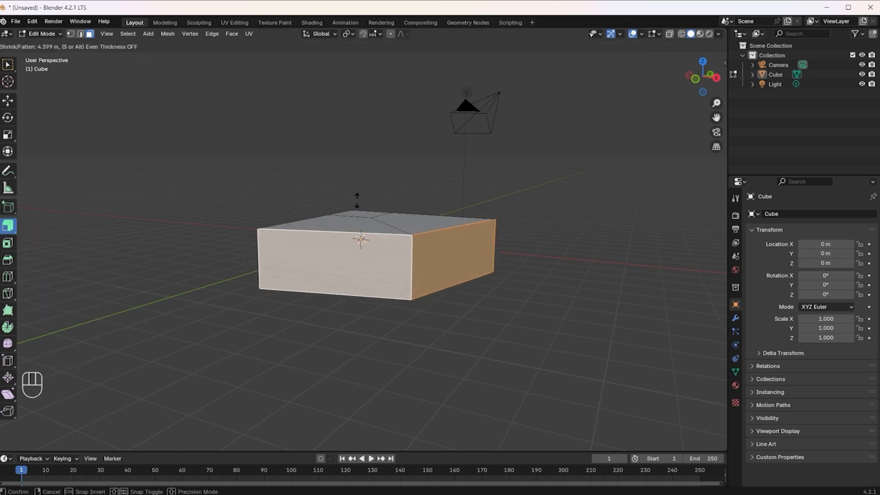
{"action": "left_click", "coordinate": [357, 200]}
{"action": "middle_click_drag", "start_coordinate": [360, 211], "coordinate": [514, 234]}
{"action": "key", "text": "ctrl+z"}
{"action": "middle_click_drag", "start_coordinate": [401, 247], "coordinate": [275, 250]}
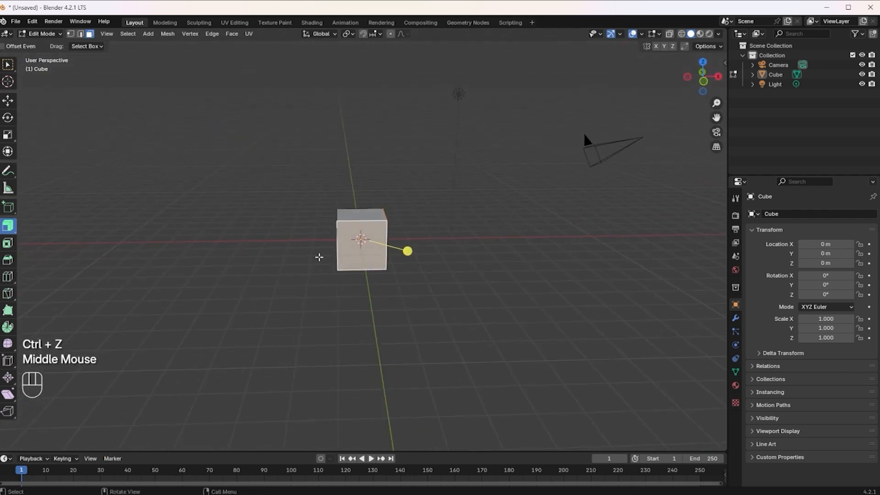
Step: Extrude all of the cube's faces separately with Extrude Individual, move them back inward with a second extrusion, and undo both
{"action": "key", "text": "a"}
{"action": "key", "text": "a"}
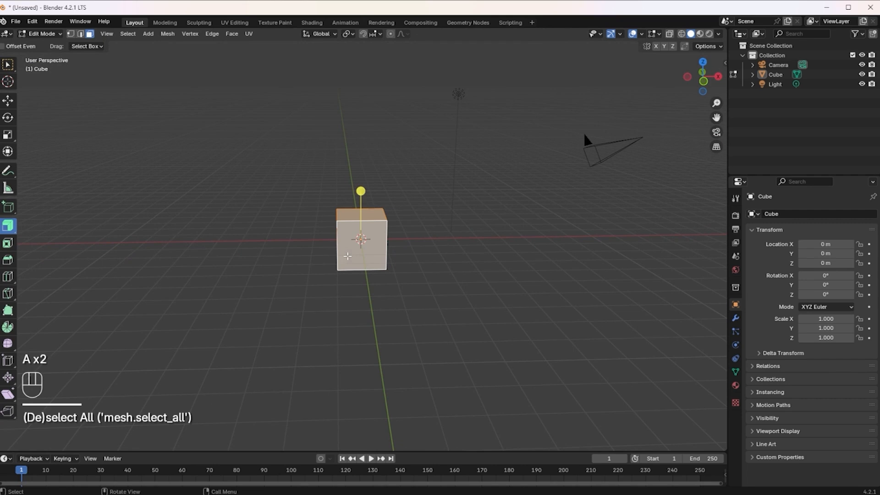
{"action": "left_click", "coordinate": [11, 232]}
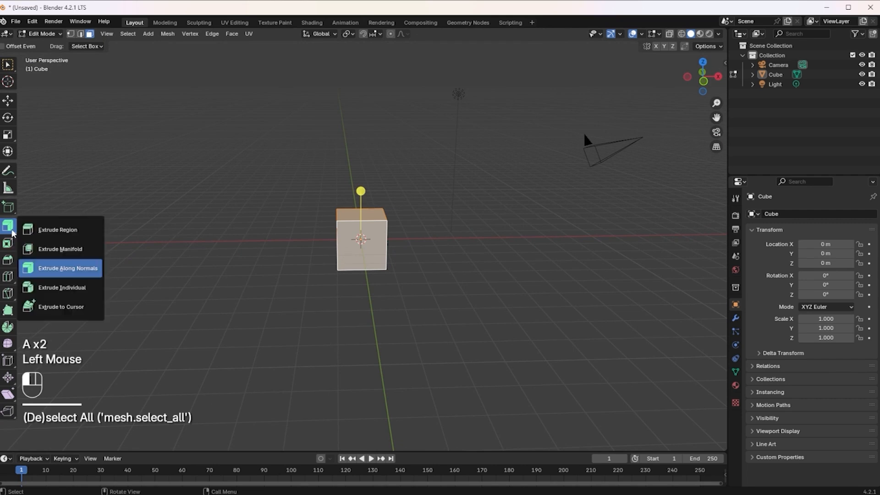
{"action": "left_click", "coordinate": [70, 291]}
{"action": "left_click_drag", "start_coordinate": [367, 189], "coordinate": [367, 146]}
{"action": "middle_click_drag", "start_coordinate": [353, 265], "coordinate": [384, 262]}
{"action": "left_click_drag", "start_coordinate": [362, 190], "coordinate": [582, 291]}
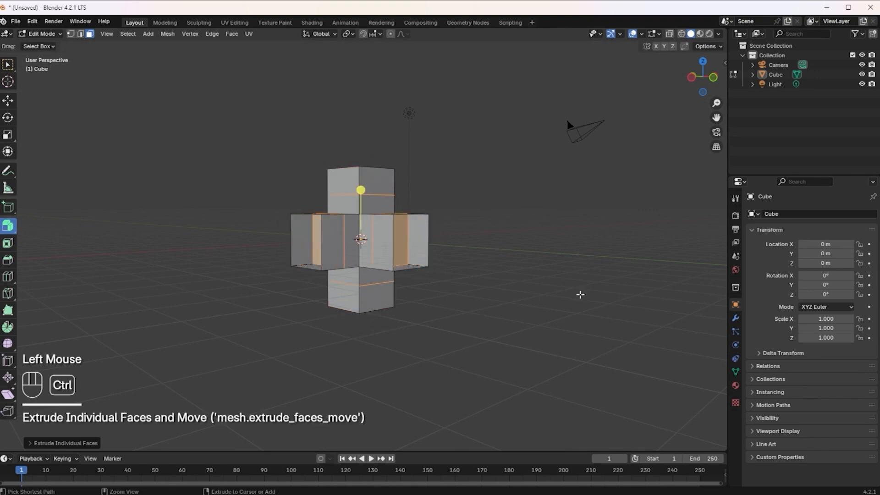
{"action": "key", "text": "ctrl+z"}
{"action": "key", "text": "ctrl+z"}
Step: Extrude the cube's top face into a looping chain of seven segments around the cube with Extrude to Cursor
{"action": "left_click", "coordinate": [420, 275]}
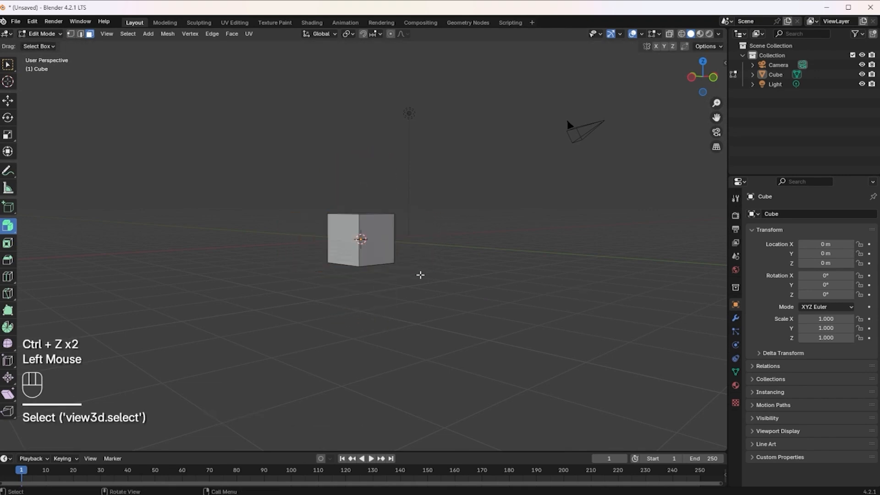
{"action": "middle_click_drag", "start_coordinate": [366, 221], "coordinate": [363, 219]}
{"action": "left_click", "coordinate": [362, 218]}
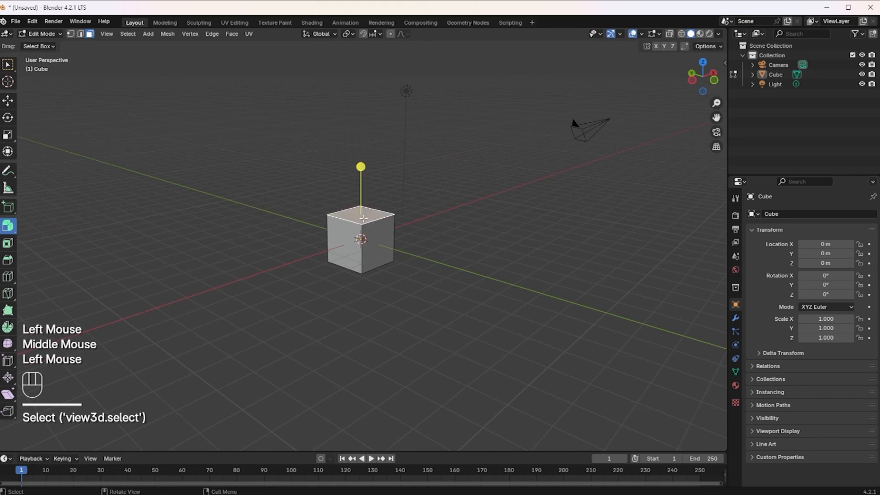
{"action": "left_click_drag", "start_coordinate": [3, 230], "coordinate": [54, 305]}
{"action": "left_click", "coordinate": [464, 227]}
{"action": "left_click", "coordinate": [528, 188]}
{"action": "left_click", "coordinate": [434, 165]}
{"action": "left_click", "coordinate": [291, 137]}
{"action": "left_click", "coordinate": [248, 184]}
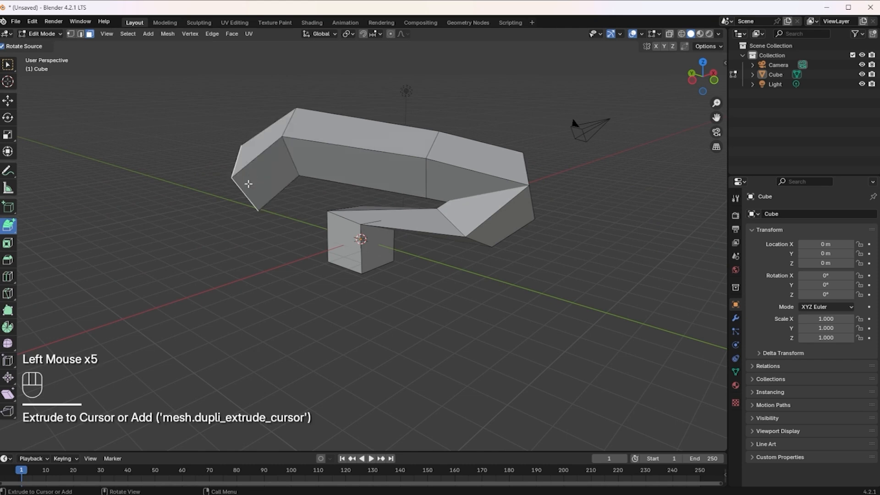
{"action": "left_click", "coordinate": [274, 259]}
{"action": "left_click", "coordinate": [363, 316]}
Step: Undo the whole extruded chain back to the plain cube
{"action": "key", "text": "ctrl+z"}
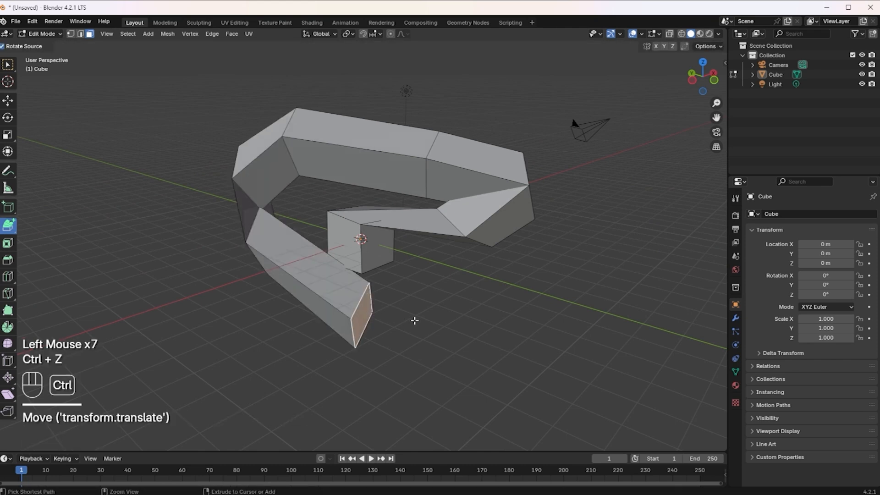
{"action": "key", "text": "ctrl+z"}
{"action": "key", "text": "ctrl+z"}
{"action": "key", "text": "ctrl+z"}
{"action": "key", "text": "ctrl+z"}
{"action": "key", "text": "ctrl+z"}
{"action": "key", "text": "ctrl+z"}
{"action": "key", "text": "ctrl+z"}
{"action": "key", "text": "ctrl+z"}
{"action": "key", "text": "ctrl+z"}
{"action": "key", "text": "ctrl+z"}
Step: Select the whole cube mesh and place twelve copies around the scene with Extrude to Cursor
{"action": "key", "text": "a"}
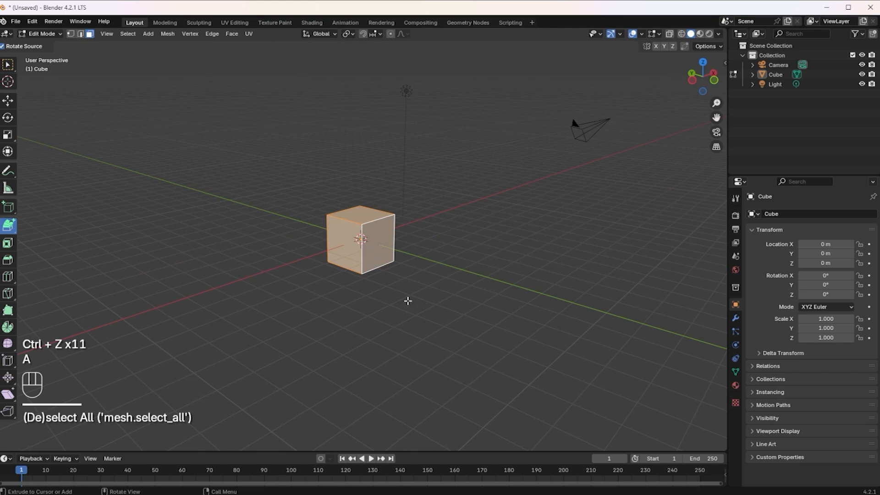
{"action": "left_click", "coordinate": [473, 236]}
{"action": "left_click", "coordinate": [474, 301]}
{"action": "left_click", "coordinate": [418, 347]}
{"action": "left_click", "coordinate": [296, 326]}
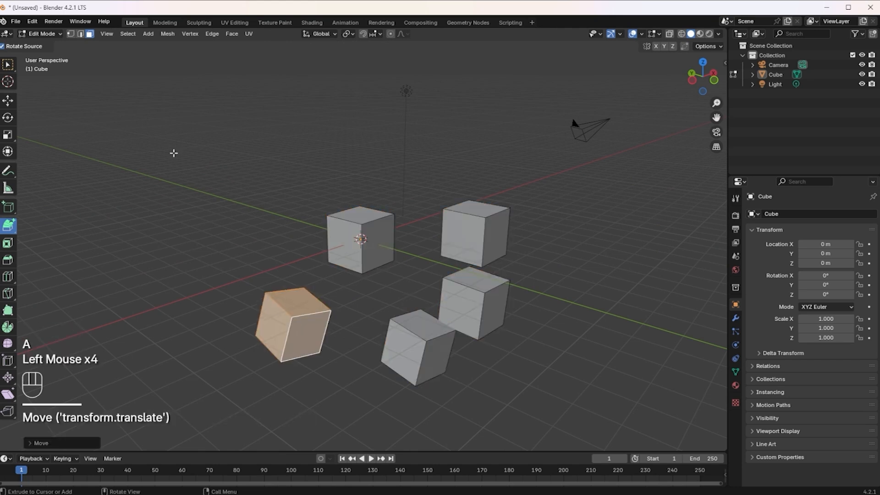
{"action": "left_click", "coordinate": [174, 153]}
{"action": "left_click", "coordinate": [276, 113]}
{"action": "left_click", "coordinate": [477, 142]}
{"action": "left_click", "coordinate": [616, 223]}
{"action": "left_click", "coordinate": [539, 321]}
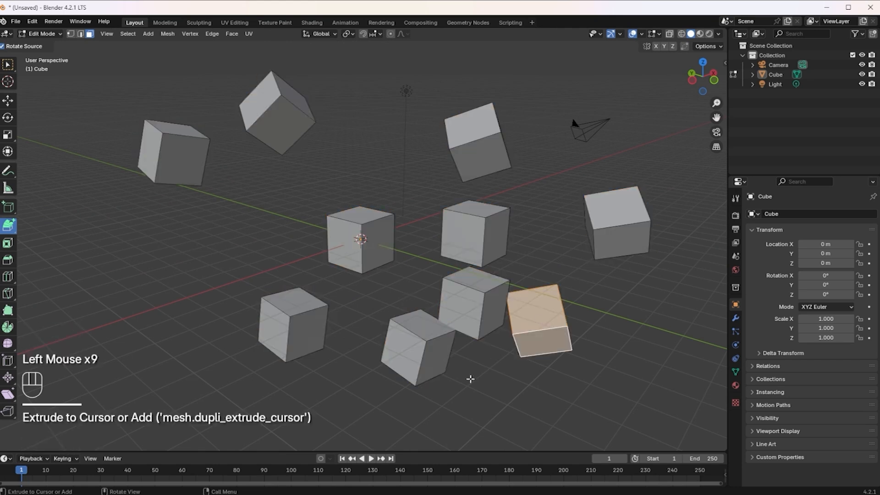
{"action": "left_click", "coordinate": [417, 393]}
{"action": "left_click", "coordinate": [219, 409]}
{"action": "left_click", "coordinate": [149, 295]}
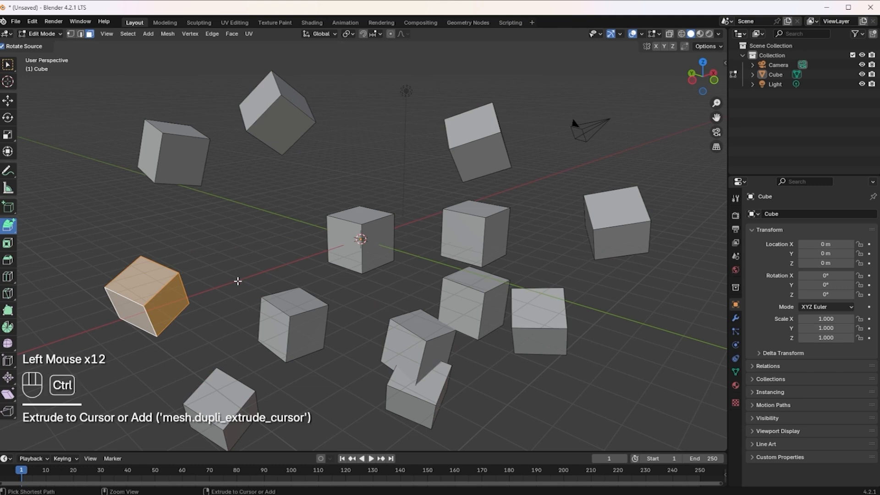
Step: Undo all the cube copies until only the original cube remains selected
{"action": "key", "text": "ctrl+z"}
{"action": "key", "text": "ctrl+z"}
{"action": "key", "text": "ctrl+z"}
{"action": "key", "text": "ctrl+z"}
{"action": "key", "text": "ctrl+z"}
{"action": "key", "text": "ctrl+z"}
{"action": "key", "text": "ctrl+z"}
{"action": "key", "text": "ctrl+z"}
{"action": "key", "text": "ctrl+z"}
{"action": "key", "text": "ctrl+z"}
{"action": "key", "text": "ctrl+z"}
{"action": "key", "text": "ctrl+z"}
{"action": "key", "text": "ctrl+z"}
{"action": "key", "text": "ctrl+z"}
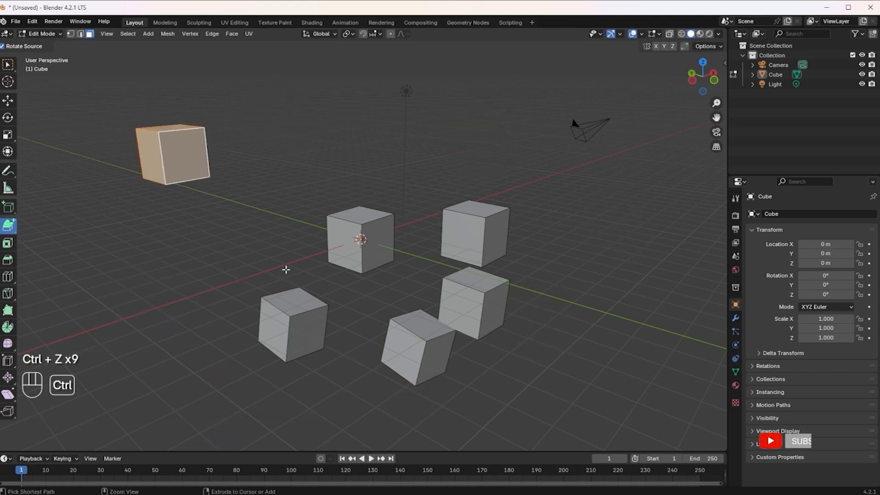
{"action": "key", "text": "ctrl+z"}
{"action": "key", "text": "ctrl+z"}
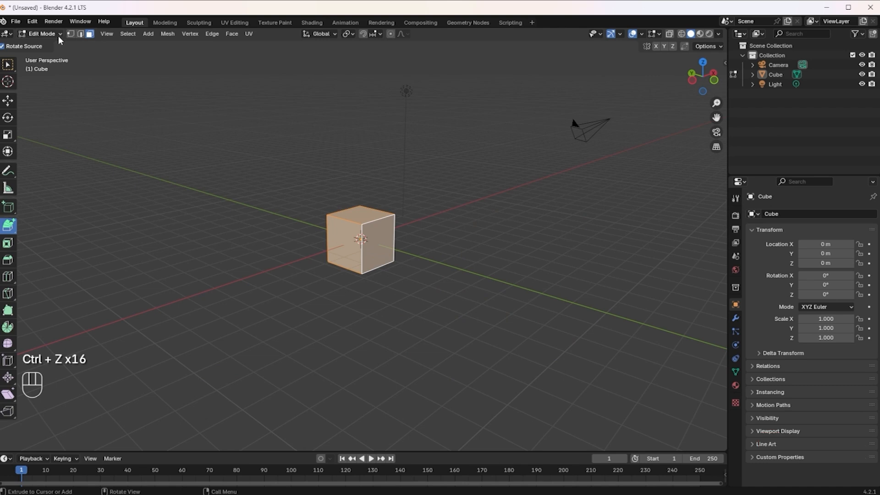
Step: Bevel the upper edge of the cube's lighter front face with the Bevel tool in edge selection and open the bevel's settings
{"action": "left_click_drag", "start_coordinate": [10, 226], "coordinate": [51, 227]}
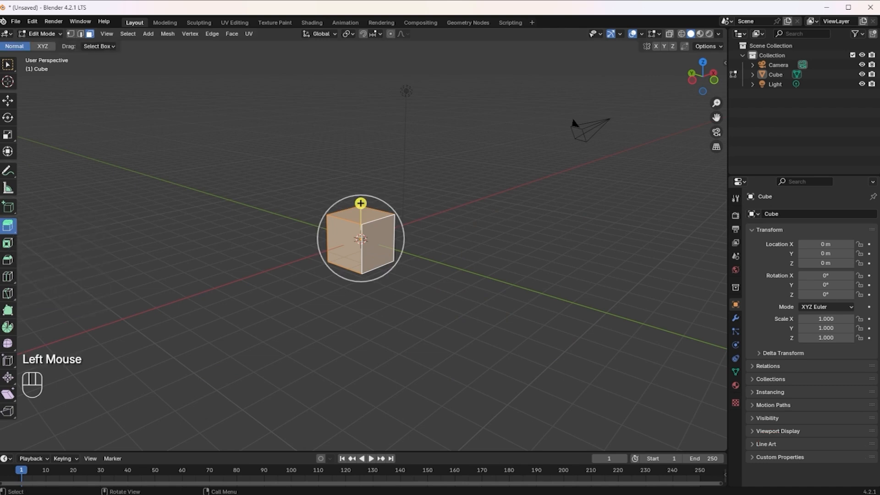
{"action": "left_click", "coordinate": [7, 243]}
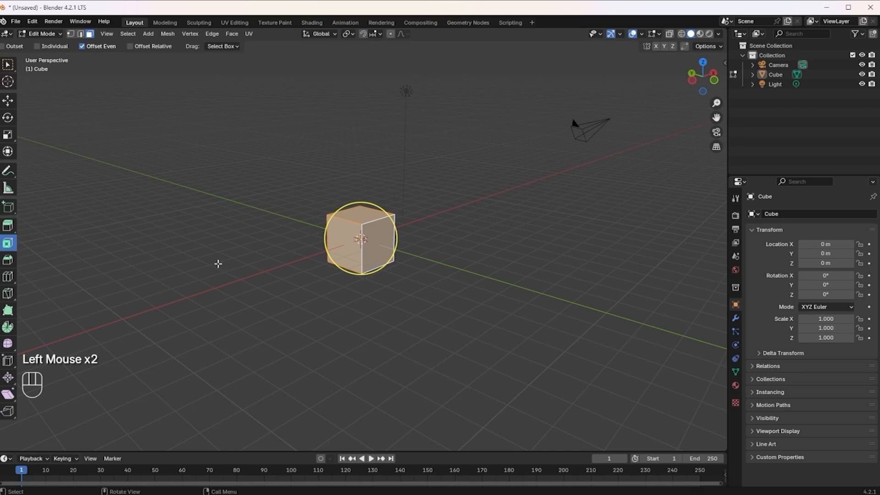
{"action": "key", "text": "2"}
{"action": "left_click", "coordinate": [240, 258]}
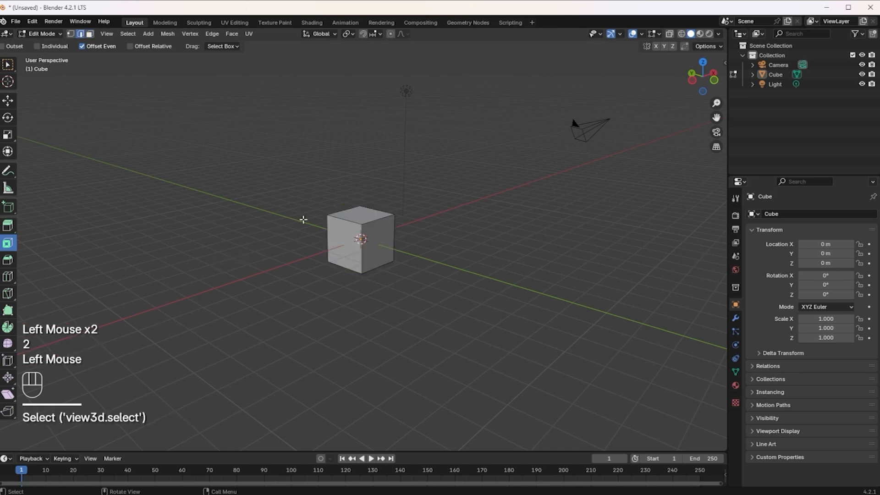
{"action": "left_click", "coordinate": [353, 224]}
{"action": "scroll", "coordinate": [348, 224], "scroll_direction": "up", "scroll_amount": 3}
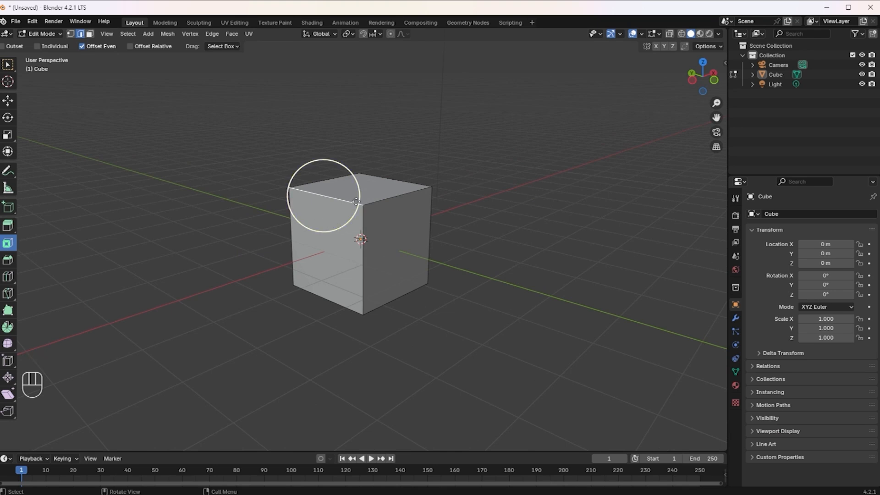
{"action": "left_click", "coordinate": [332, 201]}
{"action": "left_click", "coordinate": [8, 259]}
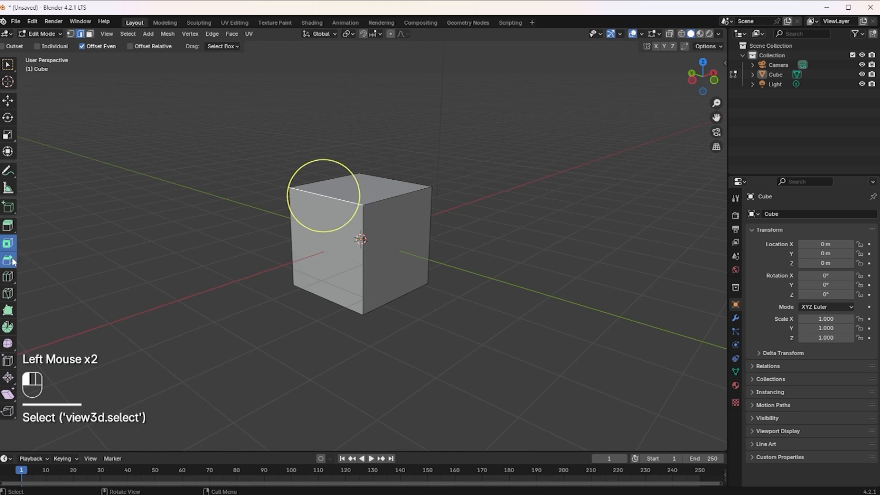
{"action": "left_click_drag", "start_coordinate": [301, 168], "coordinate": [376, 146]}
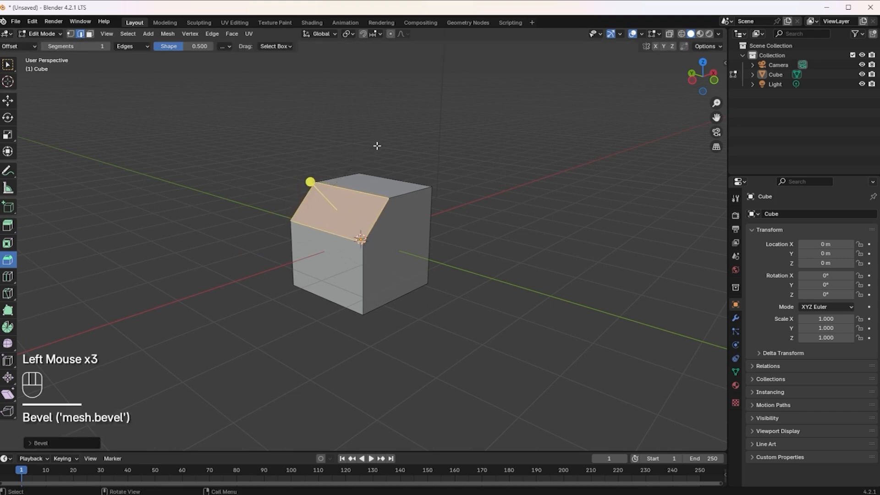
{"action": "left_click", "coordinate": [76, 443]}
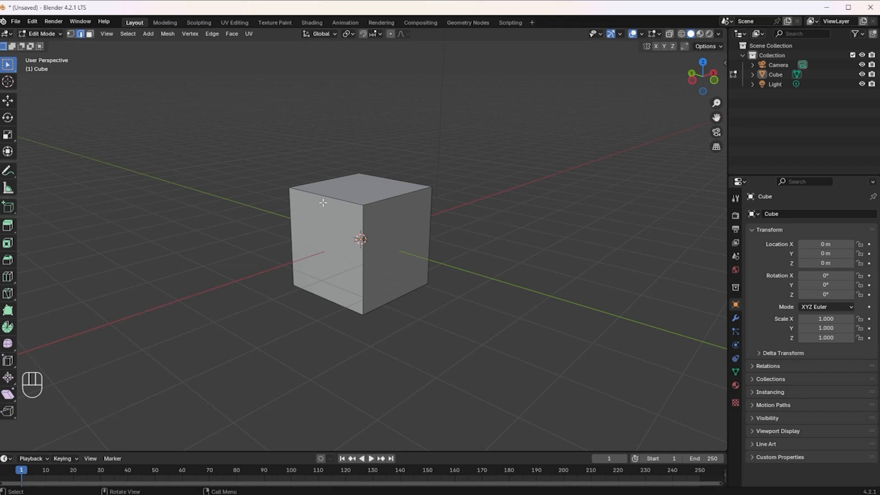
Step: Select the upper edge of the cube's lighter front face again and try an interactive Bevel on it
{"action": "key", "text": "ctrl"}
{"action": "key", "text": "ctrl+b"}
{"action": "left_click", "coordinate": [349, 202]}
{"action": "key", "text": "ctrl"}
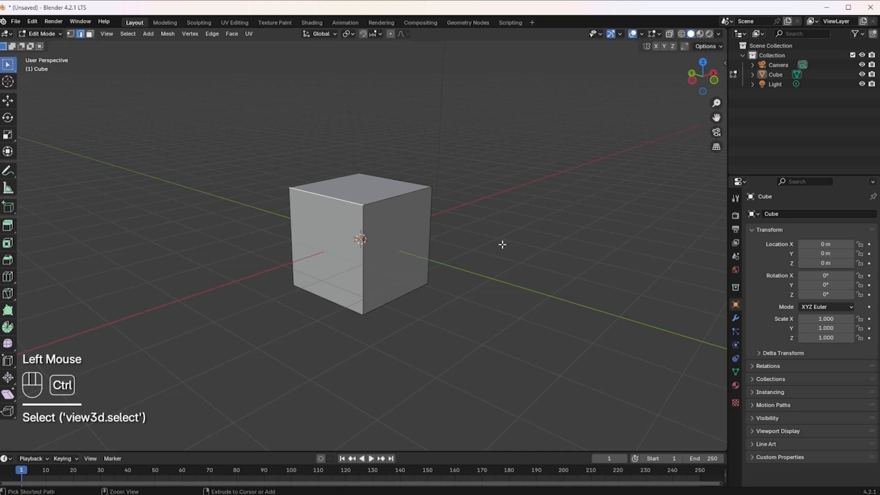
{"action": "key", "text": "ctrl+b"}
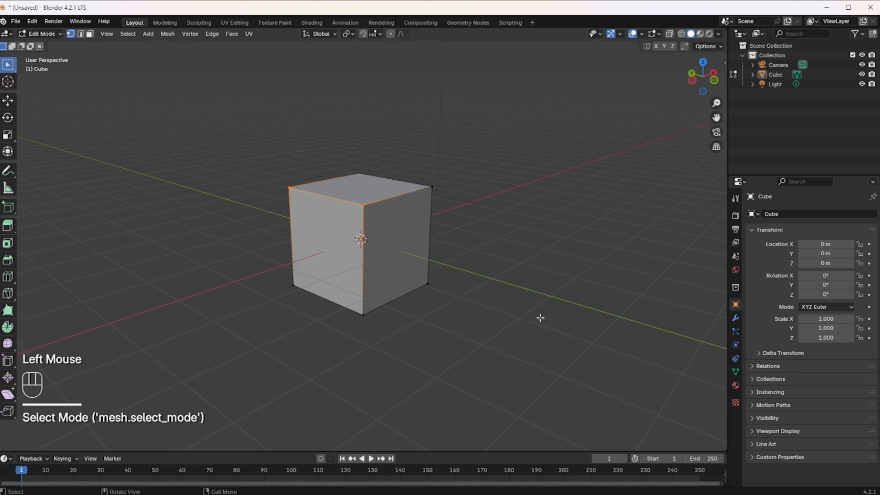
Step: Apply a vertex bevel of about 0.8 m with 7 segments to the front edge's two corner vertices and undo it
{"action": "key", "text": "ctrl+shift"}
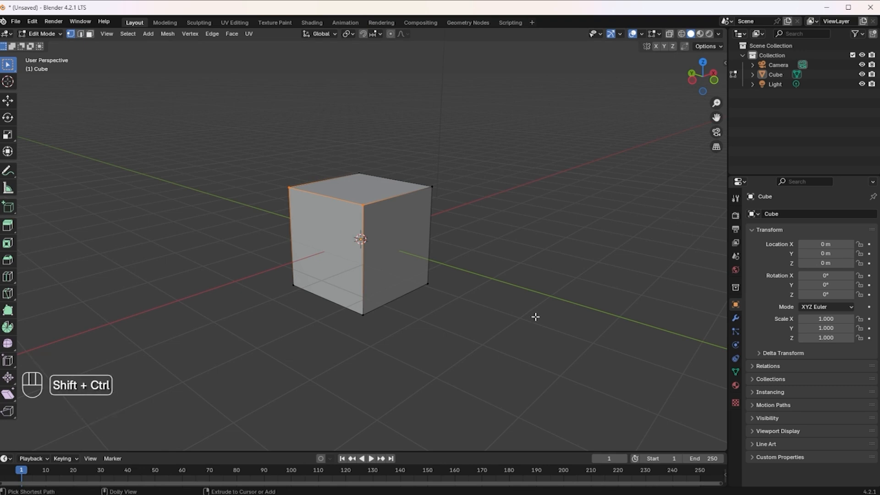
{"action": "key", "text": "ctrl+shift+b"}
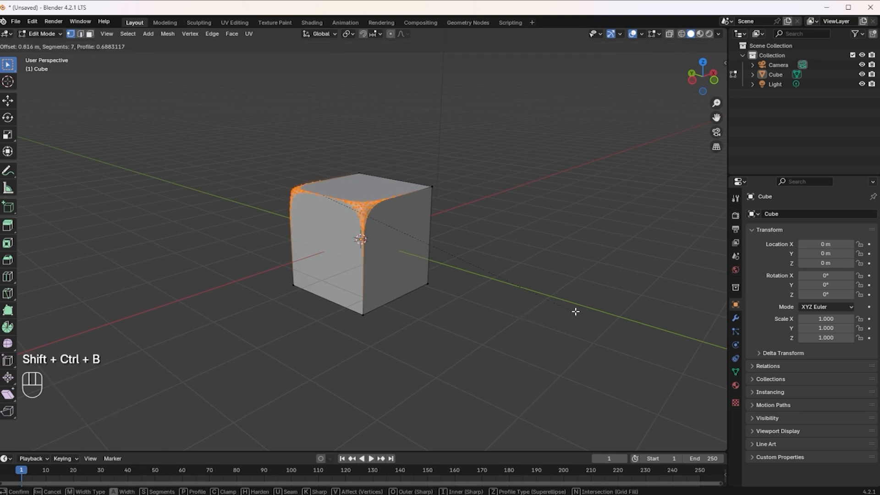
{"action": "left_click", "coordinate": [571, 304]}
{"action": "key", "text": "ctrl+z"}
Step: Select only the nearest top corner vertex, bevel it about 1.49 m wide with 7 segments, and undo the bevel
{"action": "left_click_drag", "start_coordinate": [343, 184], "coordinate": [403, 247]}
{"action": "key", "text": "ctrl+shift+b"}
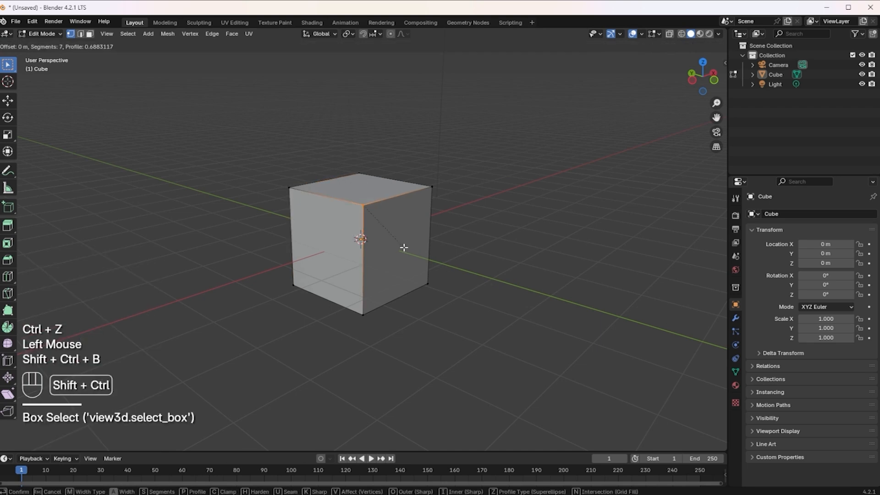
{"action": "left_click", "coordinate": [495, 272]}
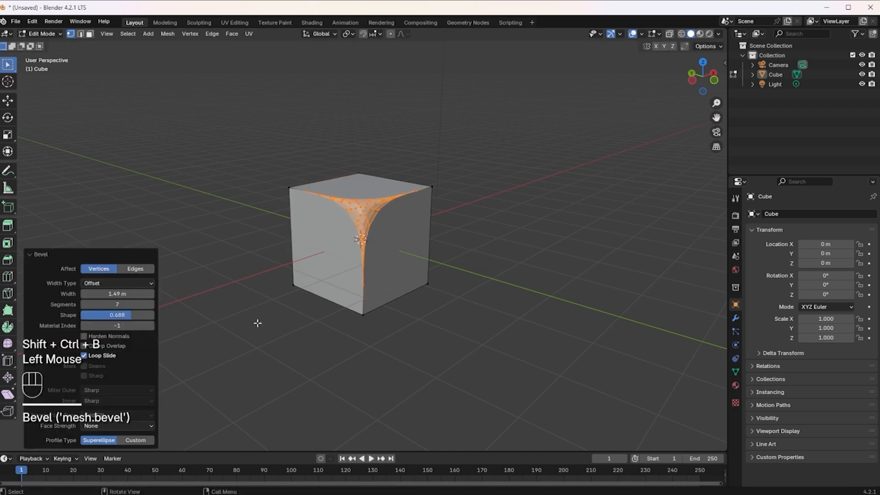
{"action": "double_click", "coordinate": [258, 323]}
{"action": "key", "text": "ctrl+shift+z"}
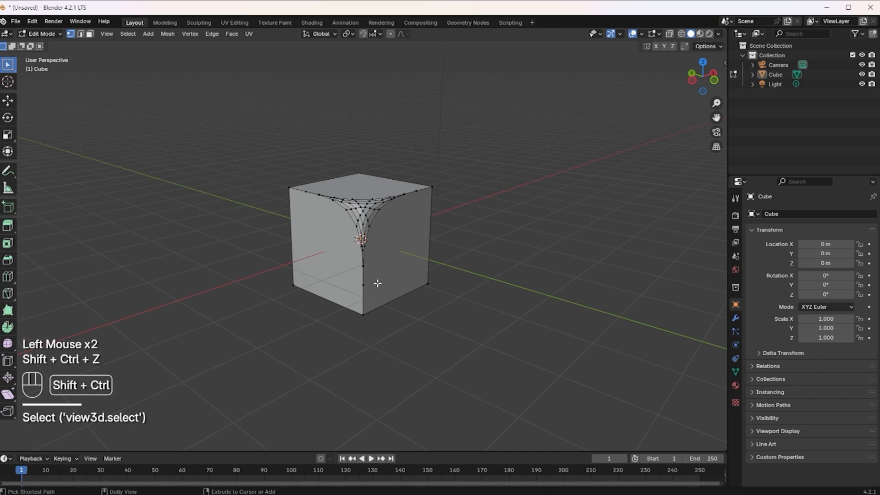
{"action": "left_click", "coordinate": [477, 255]}
{"action": "key", "text": "ctrl+z"}
{"action": "key", "text": "ctrl+z"}
{"action": "key", "text": "ctrl+z"}
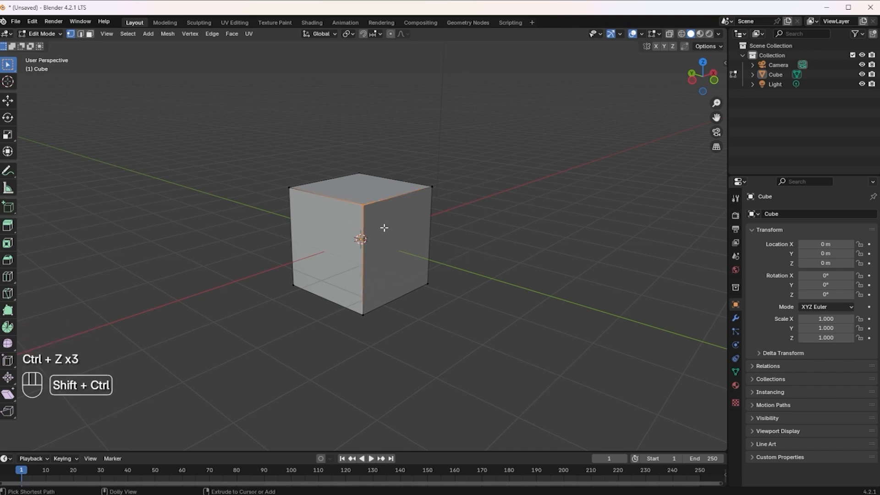
Step: Apply a vertex bevel of about 0.59 m with 10 segments and shape 0 to the nearest top corner vertex and undo it
{"action": "key", "text": "ctrl+shift+b"}
{"action": "left_click", "coordinate": [416, 249]}
{"action": "left_click_drag", "start_coordinate": [116, 305], "coordinate": [80, 315]}
{"action": "left_click", "coordinate": [118, 325]}
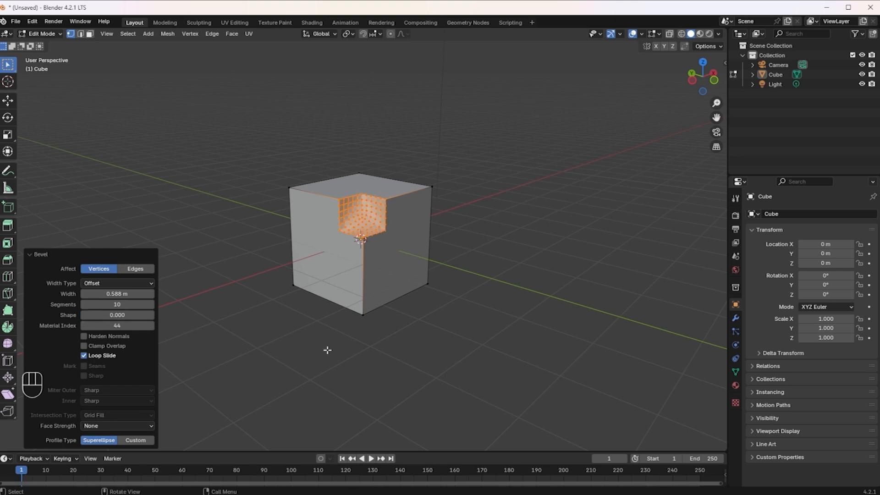
{"action": "left_click", "coordinate": [466, 356]}
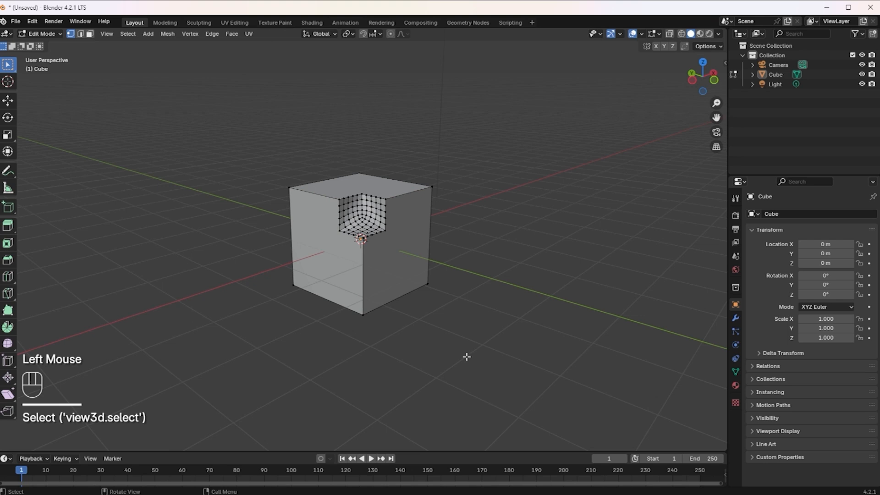
{"action": "key", "text": "ctrl+z"}
{"action": "key", "text": "ctrl+z"}
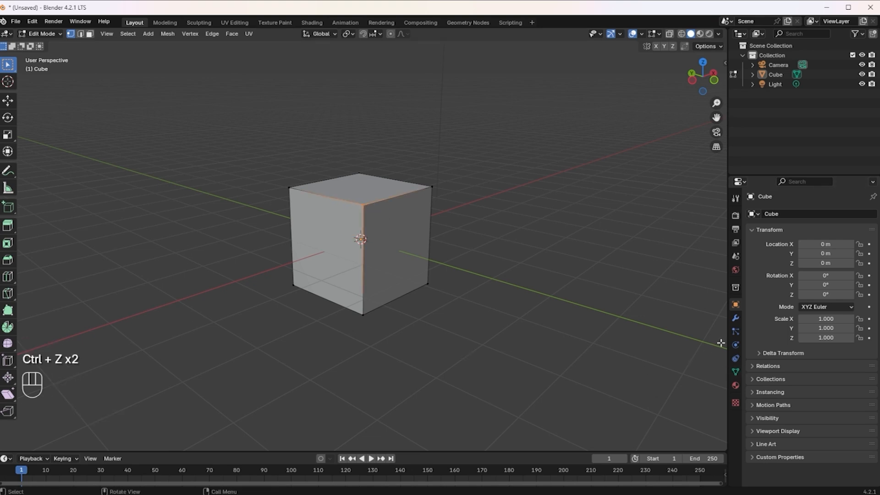
Step: Switch to Object Mode and add a Bevel modifier to the cube with an amount of 0.07 m and 7 segments
{"action": "left_click", "coordinate": [614, 339]}
{"action": "key", "text": "Tab"}
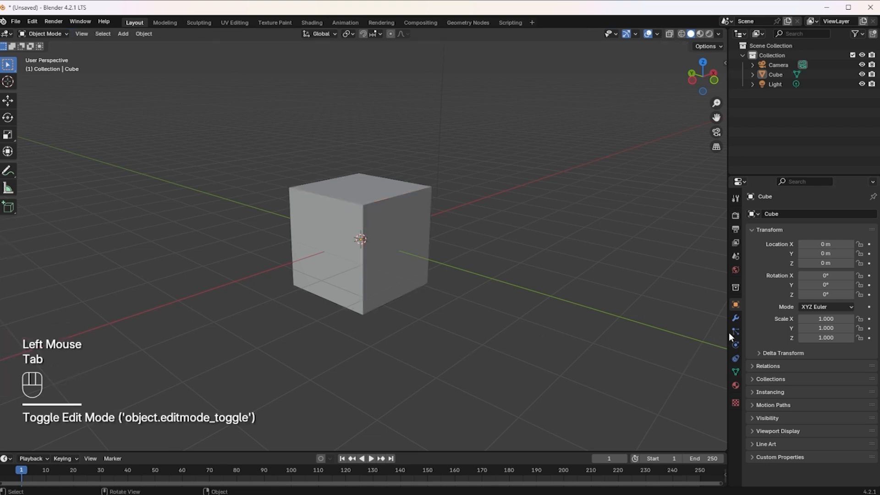
{"action": "left_click", "coordinate": [735, 319]}
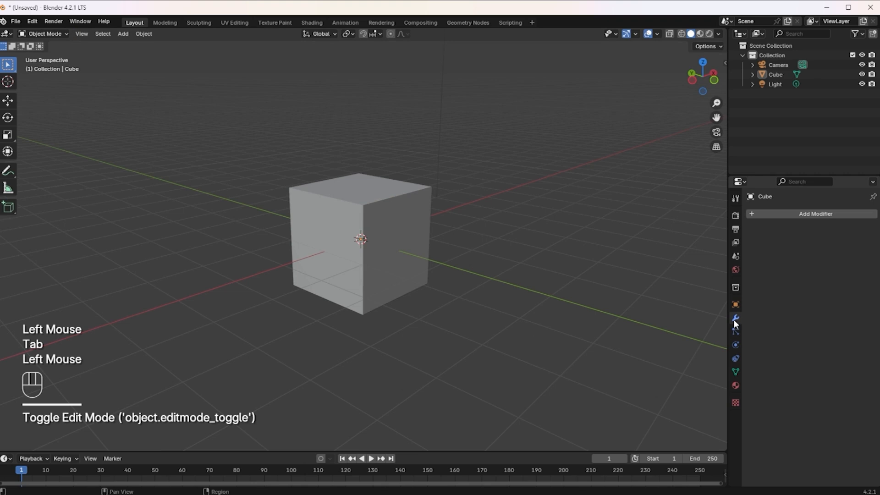
{"action": "left_click", "coordinate": [817, 215]}
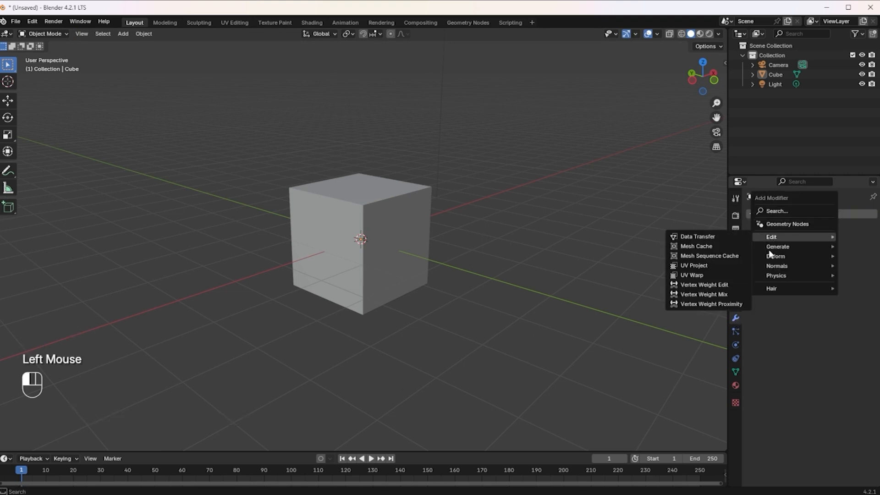
{"action": "mouse_move", "coordinate": [770, 252]}
{"action": "left_click", "coordinate": [695, 254]}
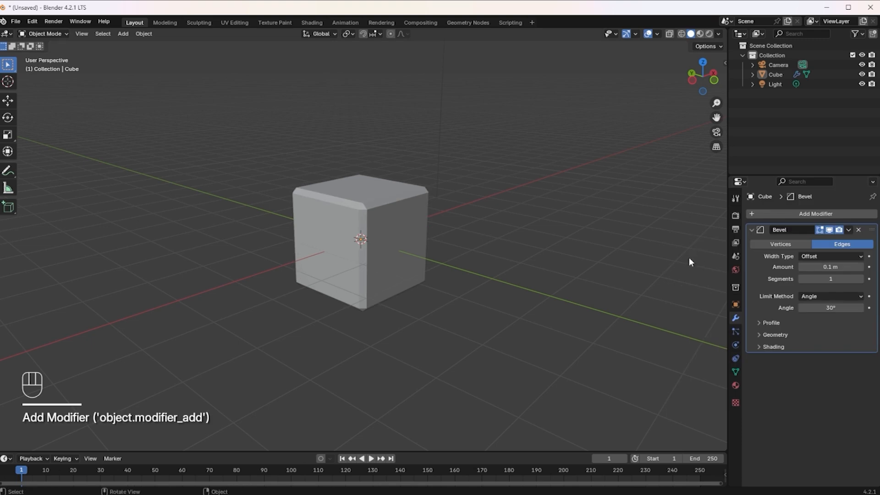
{"action": "mouse_move", "coordinate": [828, 278]}
{"action": "left_mouse_down"}
{"action": "mouse_move", "coordinate": [852, 278]}
{"action": "mouse_move", "coordinate": [818, 268]}
{"action": "left_mouse_up"}
{"action": "middle_click_drag", "start_coordinate": [234, 259], "coordinate": [263, 252]}
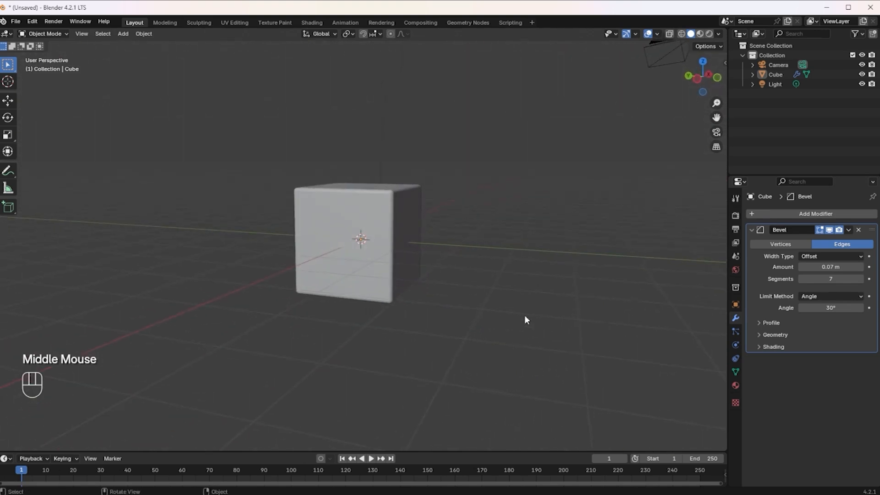
Step: Add a mesh cylinder and move it beside the cube, about 1.35 m in X, -3.77 m in Y and -0.71 m in Z
{"action": "scroll", "coordinate": [526, 319], "scroll_direction": "down", "scroll_amount": 3}
{"action": "left_click", "coordinate": [499, 314]}
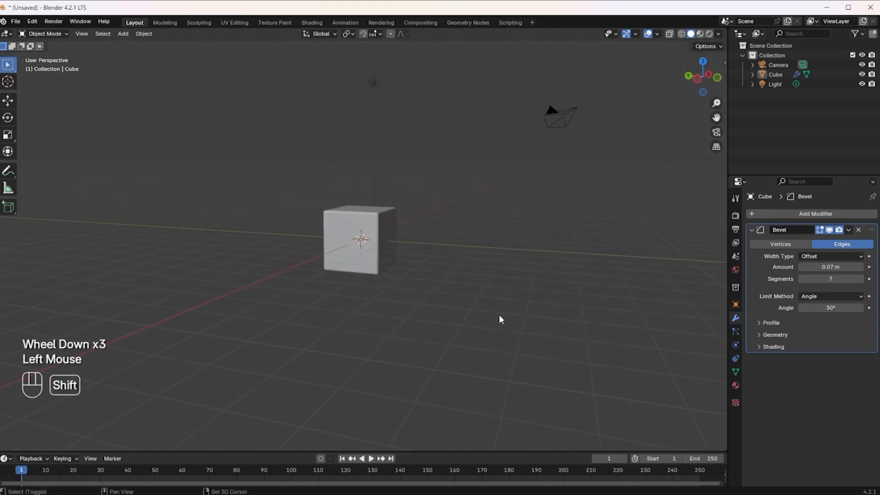
{"action": "key", "text": "shift+a"}
{"action": "mouse_move", "coordinate": [493, 315]}
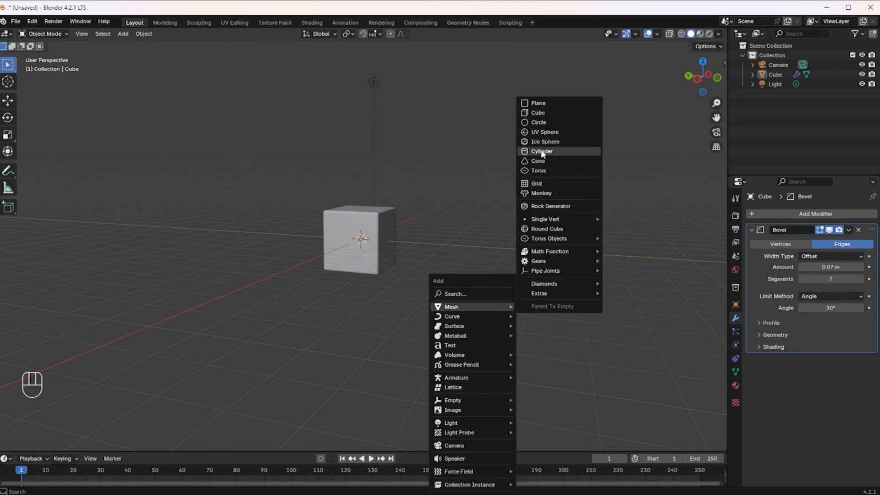
{"action": "left_click", "coordinate": [543, 152]}
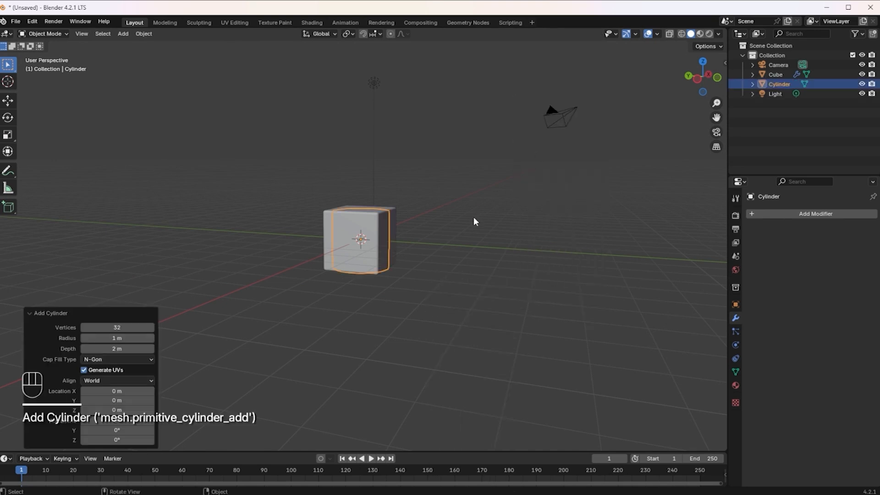
{"action": "key", "text": "g"}
{"action": "left_click", "coordinate": [582, 265]}
Step: Add a Bevel modifier to the cylinder with an amount of 0.19 m and 17 segments
{"action": "scroll", "coordinate": [524, 285], "scroll_direction": "up", "scroll_amount": 4}
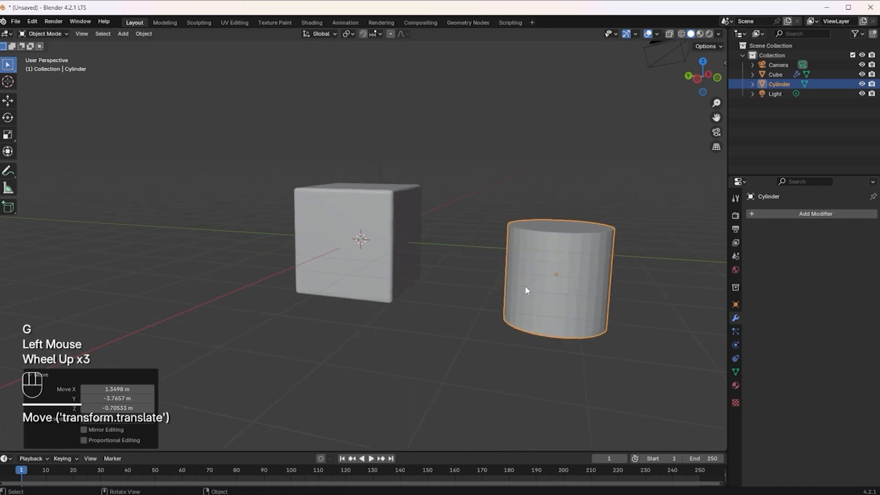
{"action": "left_click", "coordinate": [781, 214]}
{"action": "mouse_move", "coordinate": [750, 216]}
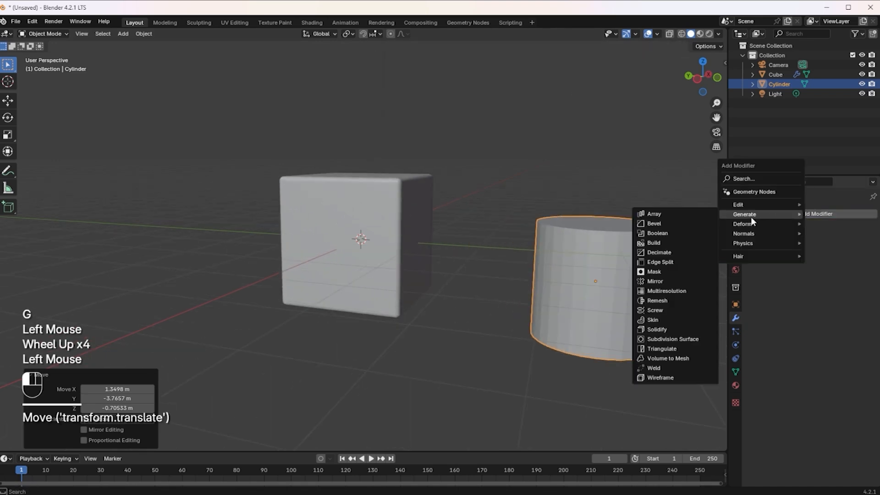
{"action": "left_click", "coordinate": [671, 223]}
{"action": "left_click_drag", "start_coordinate": [826, 267], "coordinate": [852, 279]}
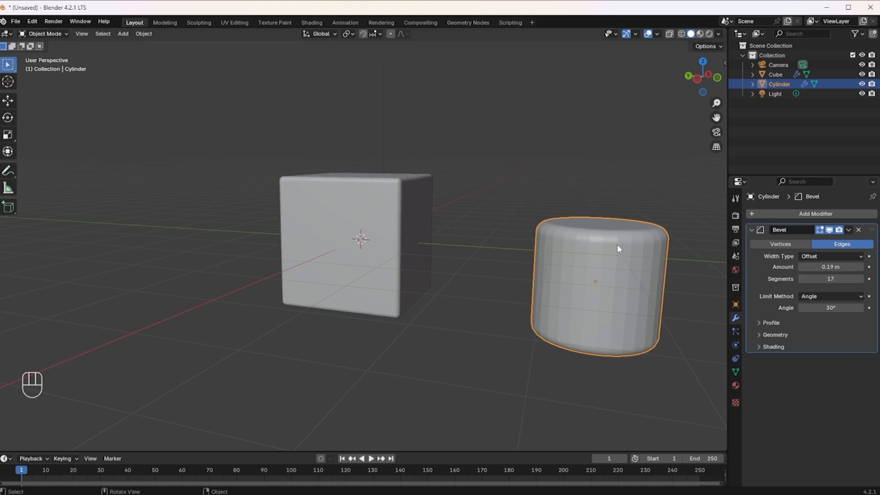
Step: Set the limit method of the cylinder's bevel to None and readjust the bevel's settings
{"action": "left_click", "coordinate": [814, 296]}
{"action": "left_click", "coordinate": [811, 307]}
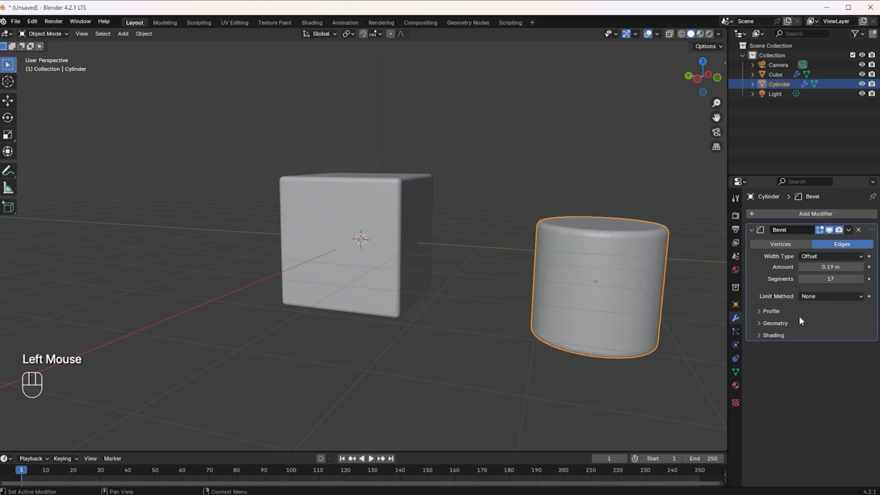
{"action": "mouse_move", "coordinate": [822, 267]}
{"action": "left_mouse_down"}
{"action": "mouse_move", "coordinate": [832, 267]}
{"action": "mouse_move", "coordinate": [830, 277]}
{"action": "left_mouse_up"}
Step: Delete the cylinder and remove the Bevel modifier from the cube
{"action": "left_click", "coordinate": [609, 292]}
{"action": "key", "text": "Delete"}
{"action": "left_click", "coordinate": [342, 235]}
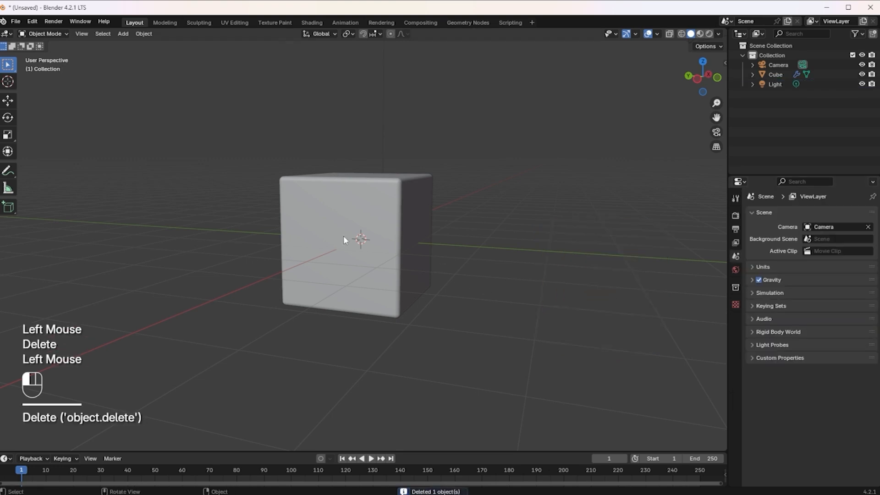
{"action": "left_click", "coordinate": [861, 230]}
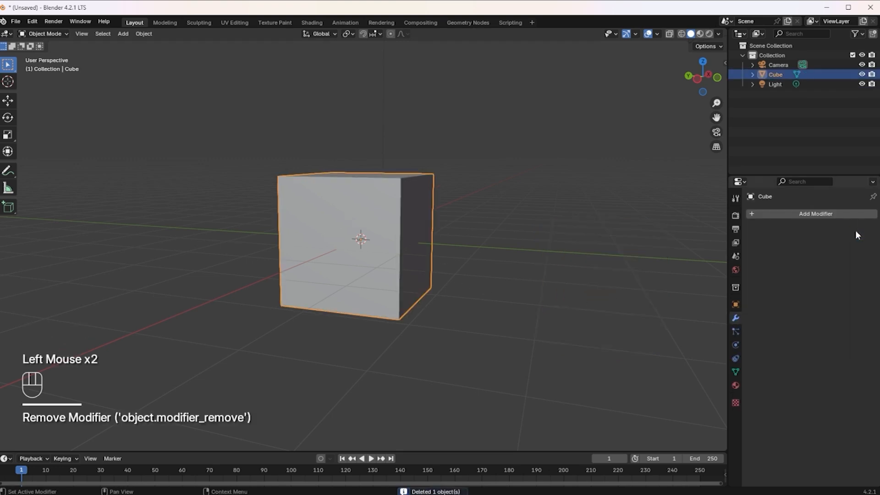
Step: Put the cube into Edit Mode and activate the Extrude Region tool
{"action": "left_click", "coordinate": [389, 245]}
{"action": "left_click", "coordinate": [46, 33]}
{"action": "left_click", "coordinate": [46, 55]}
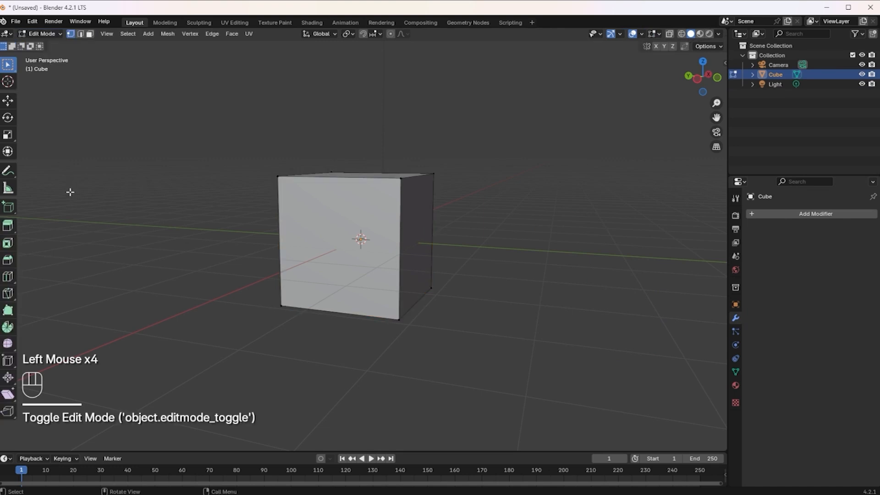
{"action": "left_click", "coordinate": [7, 247]}
{"action": "left_click", "coordinate": [7, 227]}
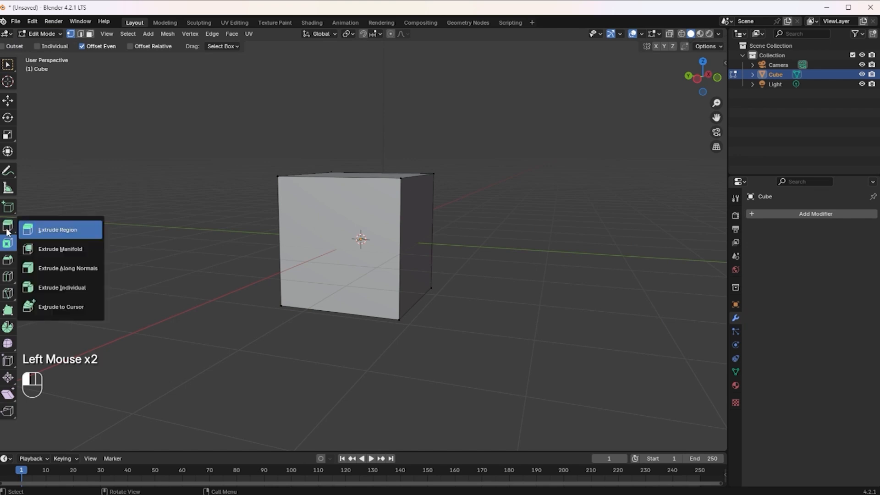
{"action": "left_click", "coordinate": [8, 230]}
Step: Return to the Select Box tool and select the cube's top face in face selection mode
{"action": "scroll", "coordinate": [364, 184], "scroll_direction": "down", "scroll_amount": 2}
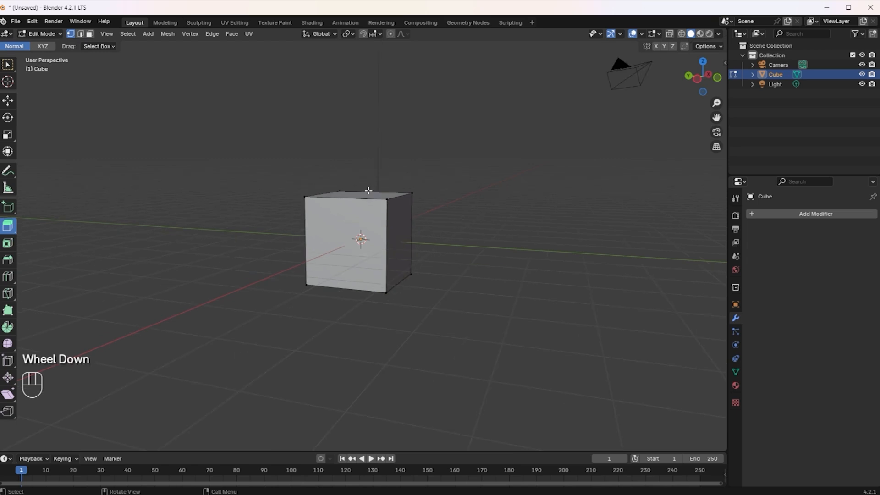
{"action": "middle_click_drag", "start_coordinate": [368, 191], "coordinate": [373, 210]}
{"action": "left_click", "coordinate": [373, 209]}
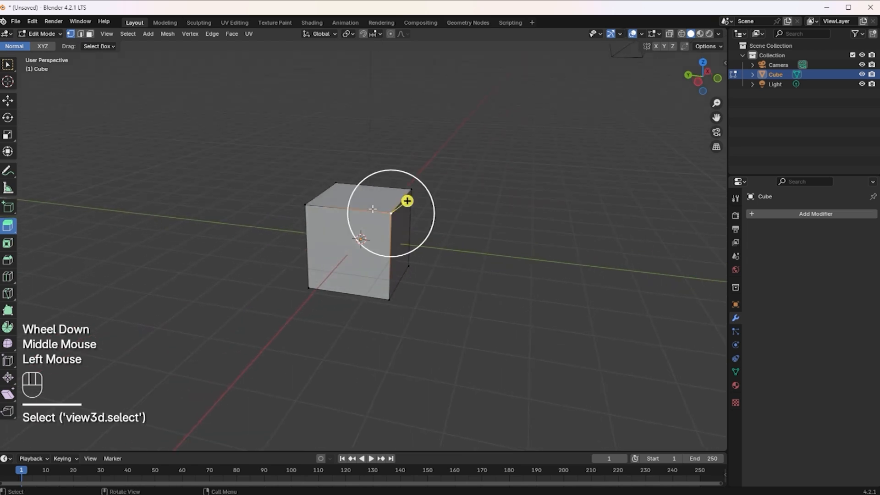
{"action": "left_click", "coordinate": [8, 65]}
{"action": "left_click", "coordinate": [318, 184]}
{"action": "left_click", "coordinate": [344, 190]}
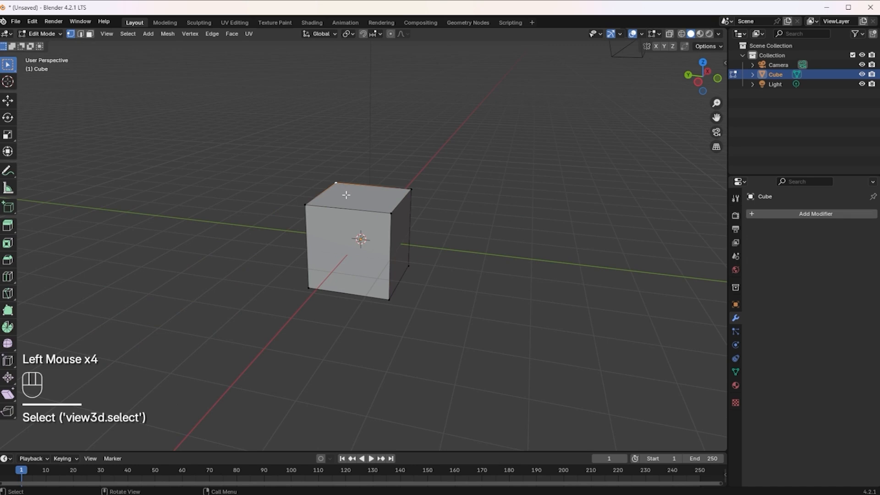
{"action": "key", "text": "3"}
{"action": "left_click", "coordinate": [354, 197]}
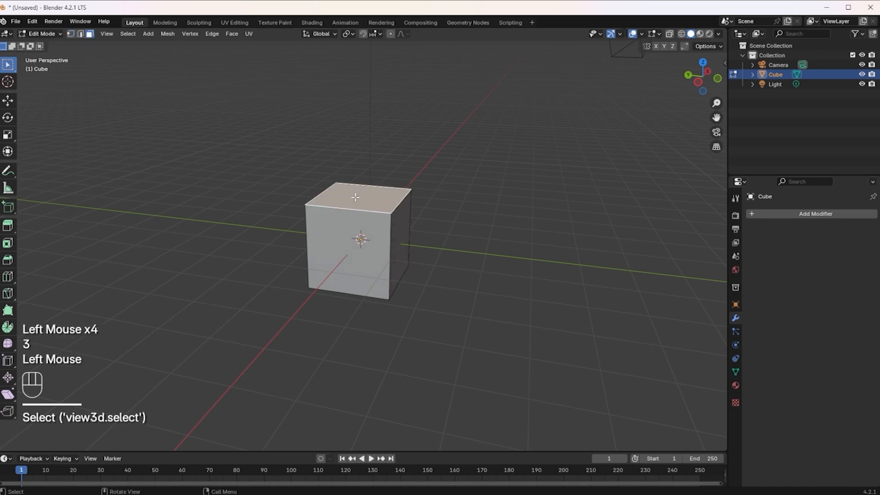
Step: Try an upward extrusion of the cube's top face and undo it
{"action": "key", "text": "e"}
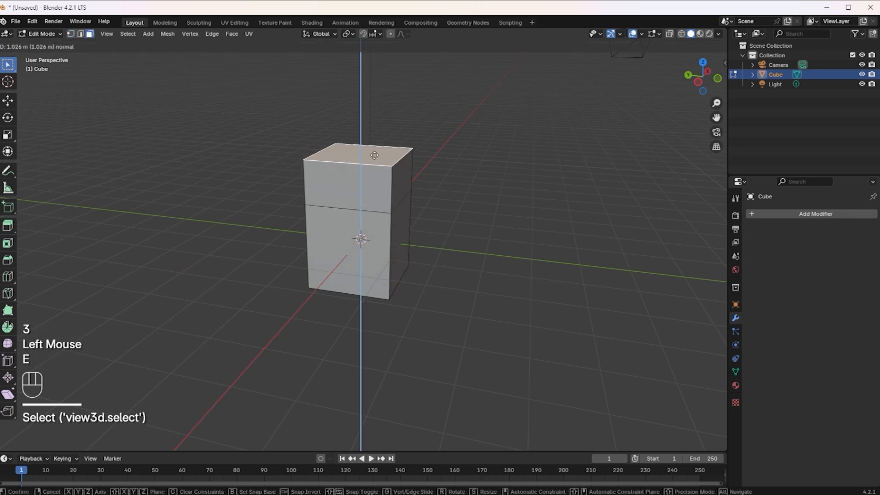
{"action": "left_click", "coordinate": [371, 170]}
{"action": "key", "text": "ctrl+z"}
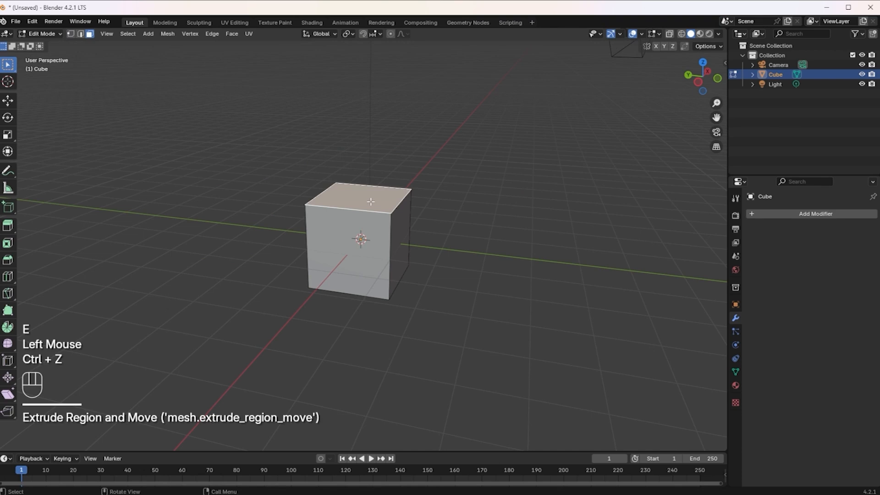
Step: Extrude the cube's top face upward by about 0.82 m
{"action": "key", "text": "e"}
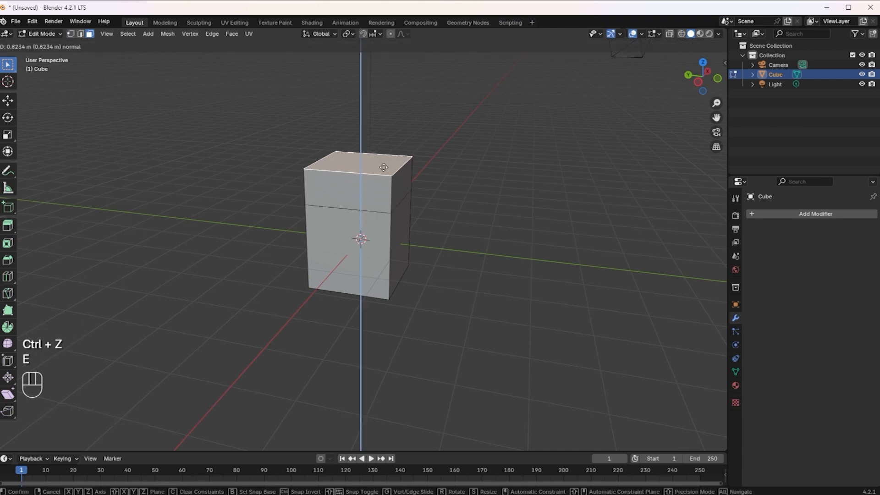
{"action": "left_click", "coordinate": [383, 167]}
{"action": "right_click", "coordinate": [383, 166]}
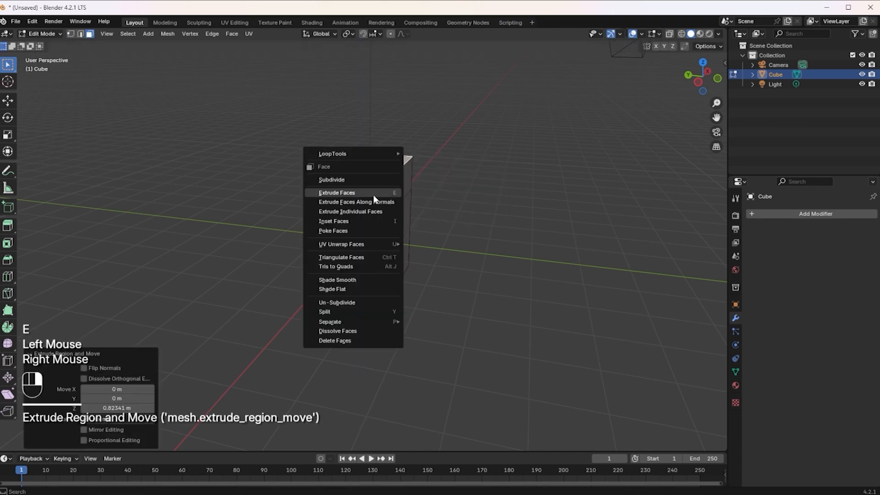
{"action": "left_click", "coordinate": [184, 202]}
Step: Select the two adjacent visible side faces of the extruded upper section, extrude them outward along their normals and undo it
{"action": "left_click", "coordinate": [369, 205]}
{"action": "left_click", "coordinate": [403, 191], "text": "shift"}
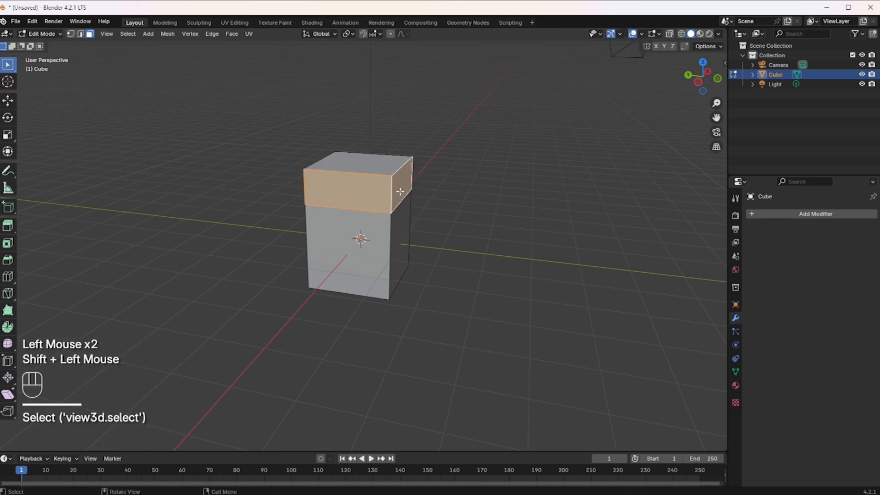
{"action": "right_click", "coordinate": [399, 190]}
{"action": "left_click", "coordinate": [391, 226]}
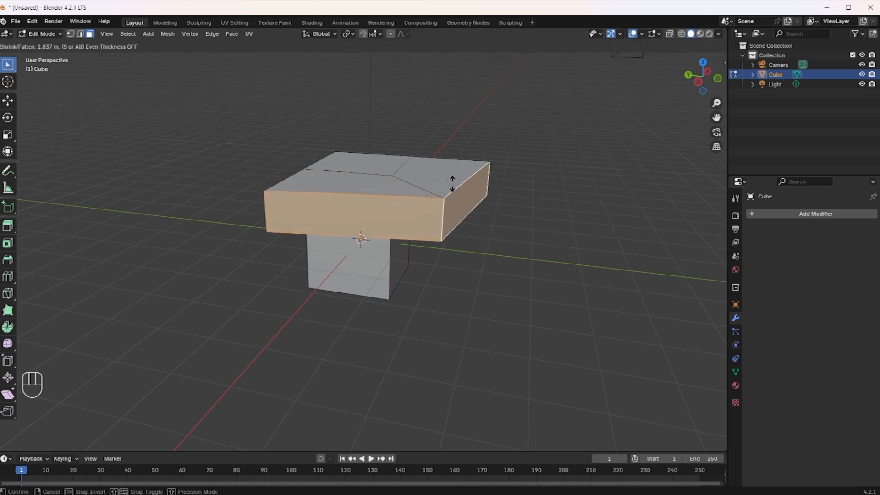
{"action": "left_click", "coordinate": [443, 222]}
{"action": "key", "text": "ctrl+z"}
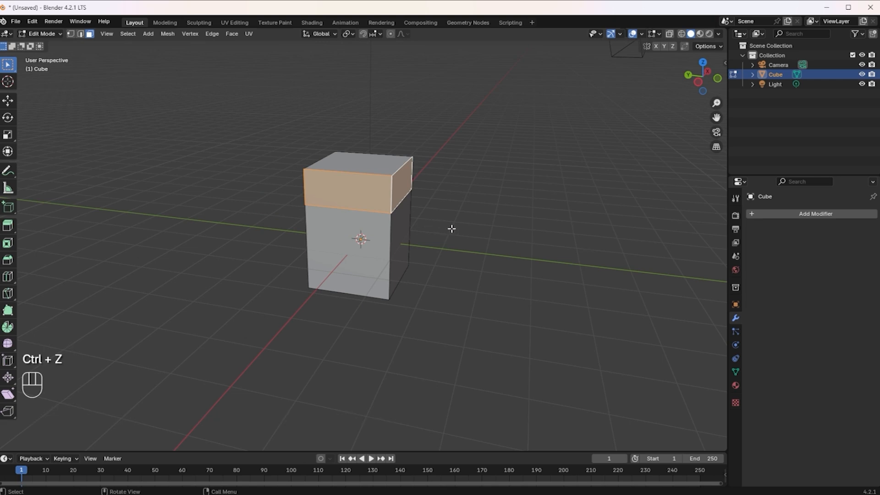
Step: Select all faces of the block, extrude them outward as individual faces and undo the extrusion
{"action": "key", "text": "a"}
{"action": "key", "text": "a"}
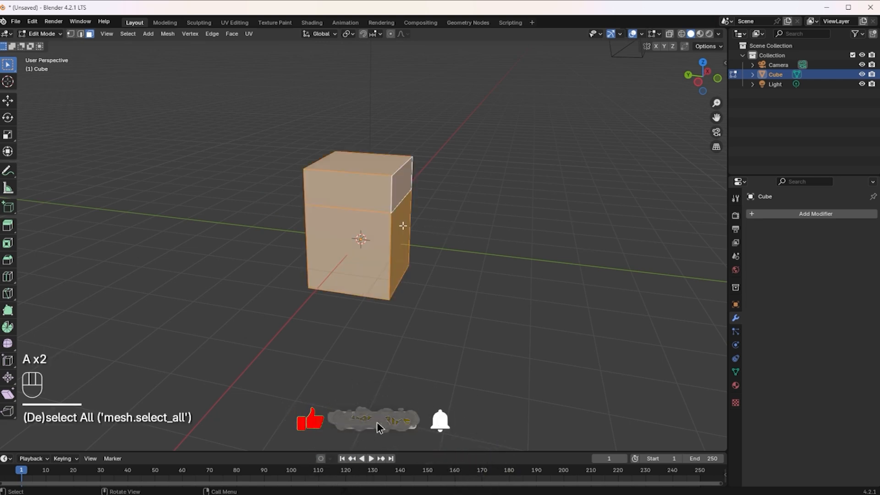
{"action": "right_click", "coordinate": [373, 225]}
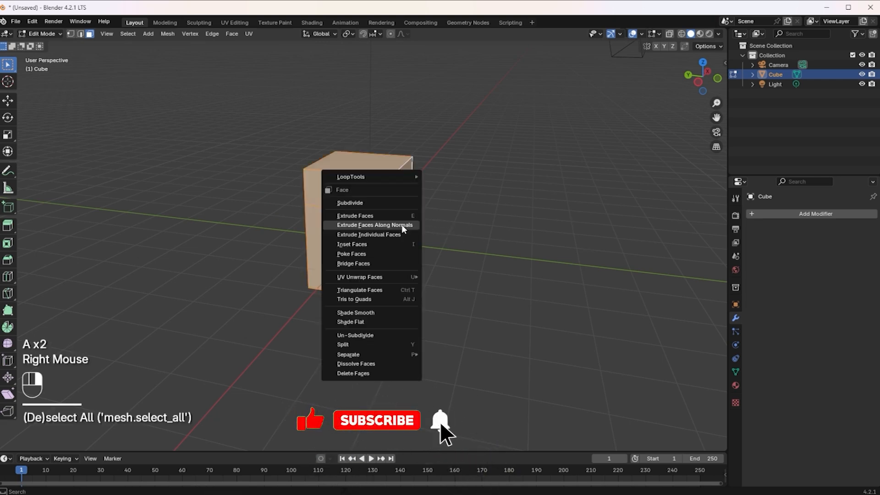
{"action": "left_click", "coordinate": [378, 234]}
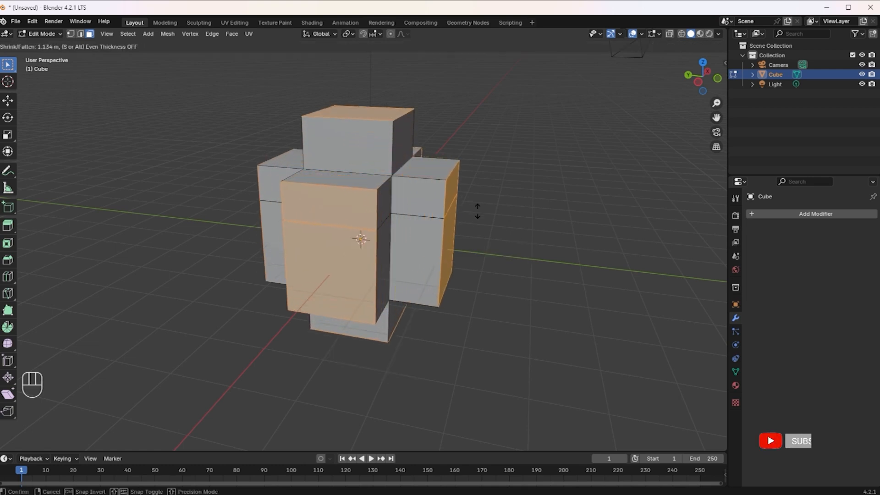
{"action": "left_click", "coordinate": [500, 215]}
{"action": "key", "text": "ctrl+z"}
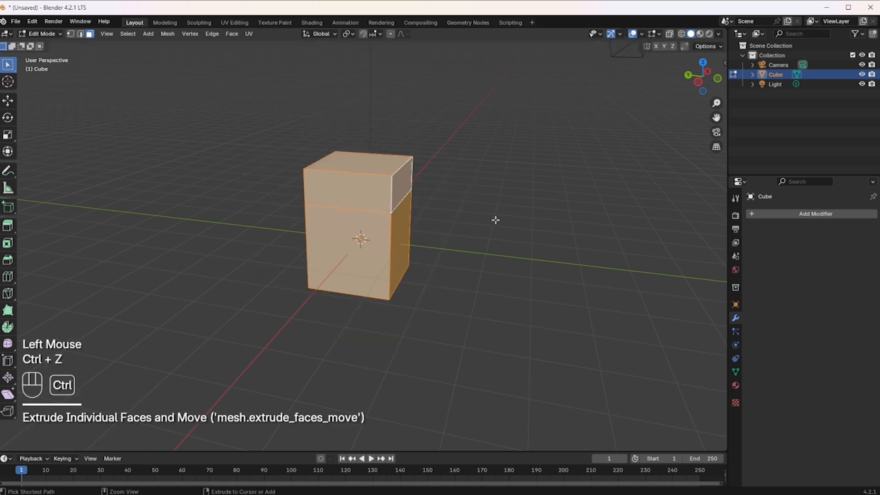
Step: Deselect all faces of the block
{"action": "scroll", "coordinate": [267, 291], "scroll_direction": "down", "scroll_amount": 1}
{"action": "middle_click_drag", "start_coordinate": [267, 291], "coordinate": [198, 299]}
{"action": "left_click", "coordinate": [198, 299]}
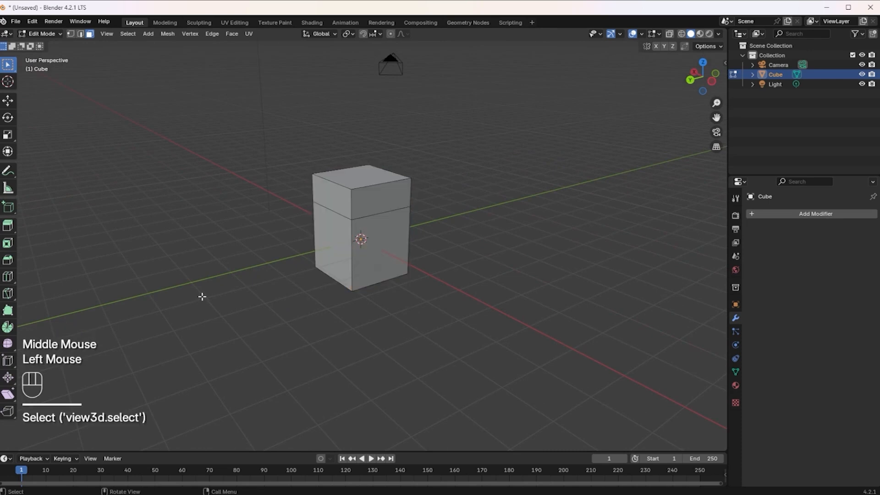
Step: Switch to Object Mode and delete the extruded block
{"action": "key", "text": "ctrl+z"}
{"action": "key", "text": "ctrl+z"}
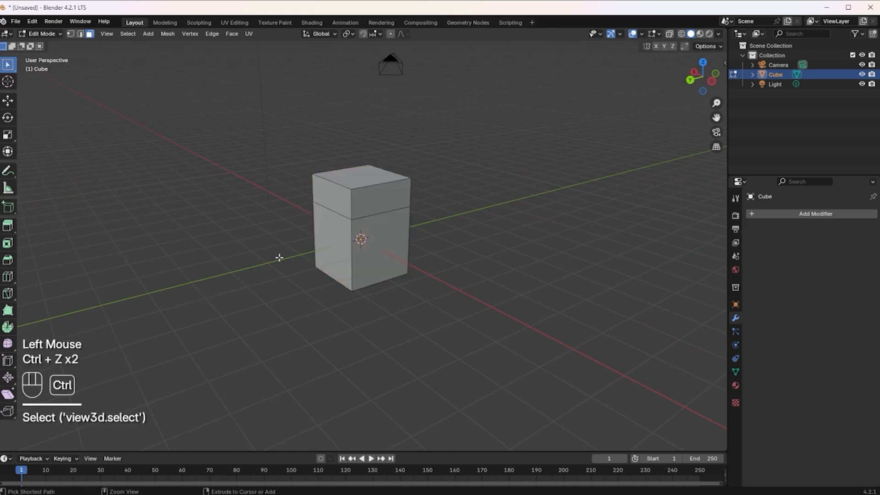
{"action": "left_click", "coordinate": [346, 247]}
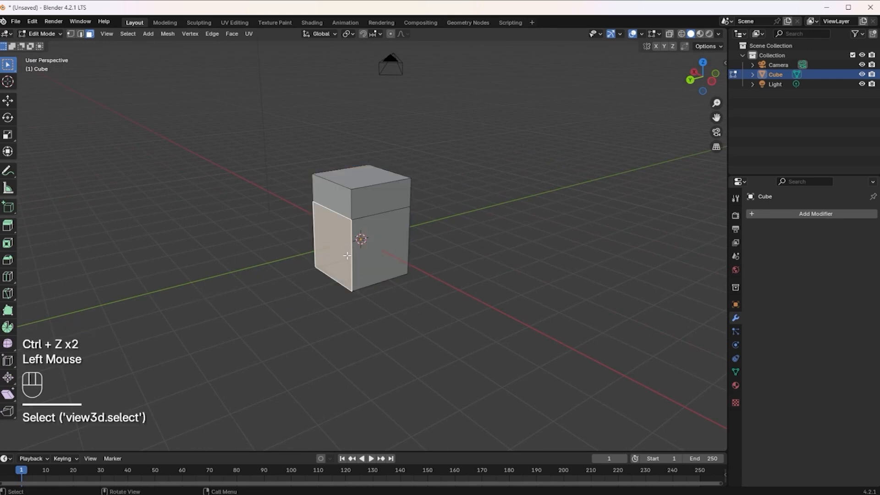
{"action": "key", "text": "a"}
{"action": "left_click", "coordinate": [50, 35]}
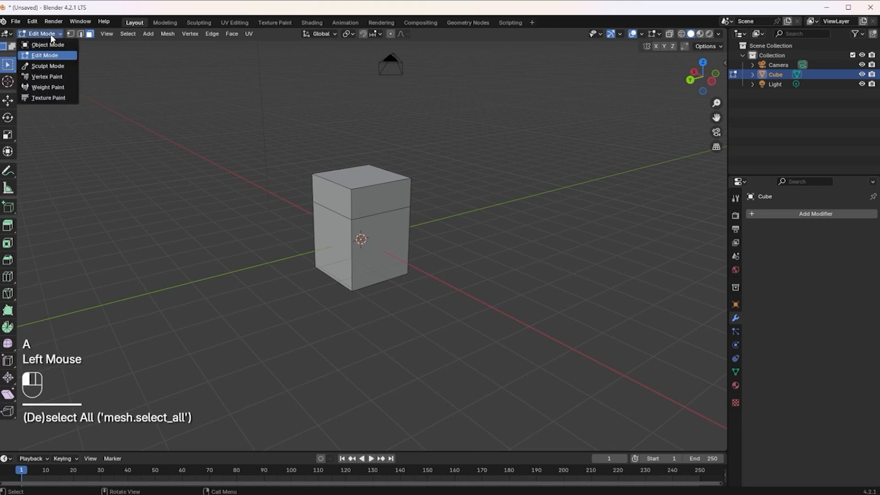
{"action": "left_click", "coordinate": [48, 44]}
{"action": "left_click", "coordinate": [396, 229]}
{"action": "key", "text": "Delete"}
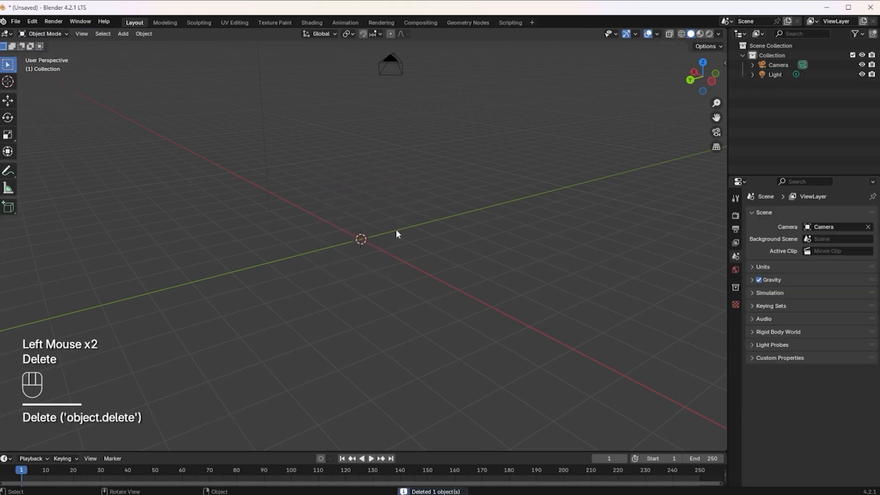
Step: Add a new cube mesh, enter Edit Mode and deselect all of its faces
{"action": "key", "text": "shift+a"}
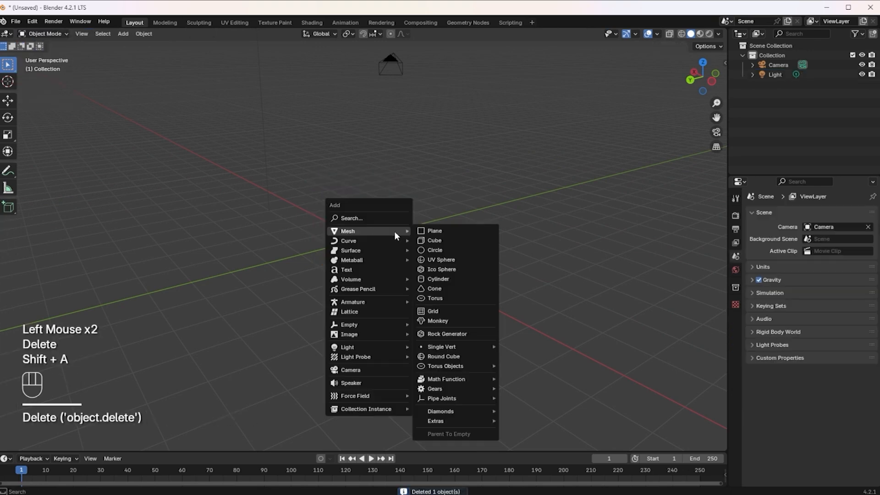
{"action": "left_click", "coordinate": [426, 238]}
{"action": "left_click", "coordinate": [51, 33]}
{"action": "left_click", "coordinate": [50, 53]}
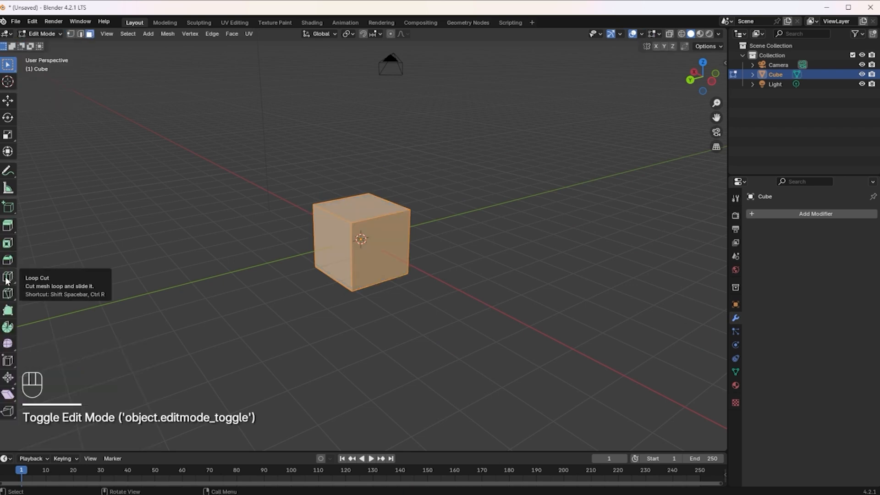
{"action": "left_click", "coordinate": [317, 323]}
{"action": "middle_click_drag", "start_coordinate": [320, 324], "coordinate": [345, 324]}
{"action": "key", "text": "ctrl"}
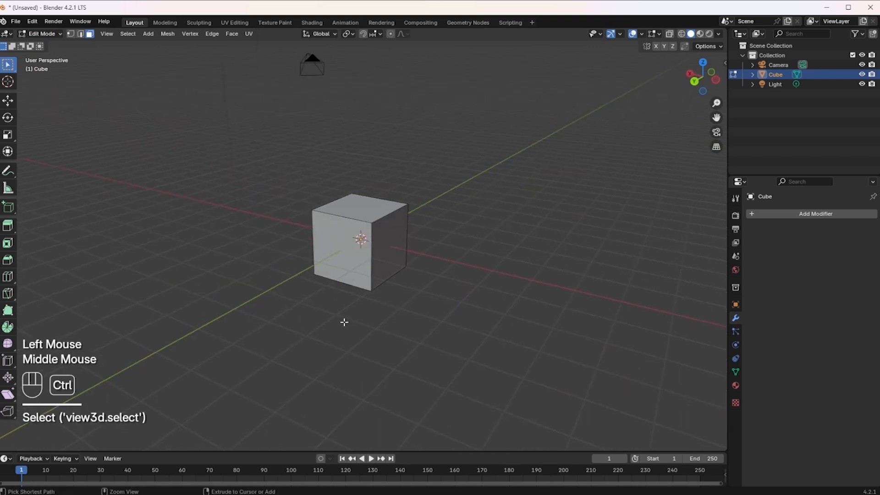
Step: With the Loop Cut tool, cut several horizontal edge loops around the cube, add further cuts and undo them all
{"action": "left_click", "coordinate": [8, 276]}
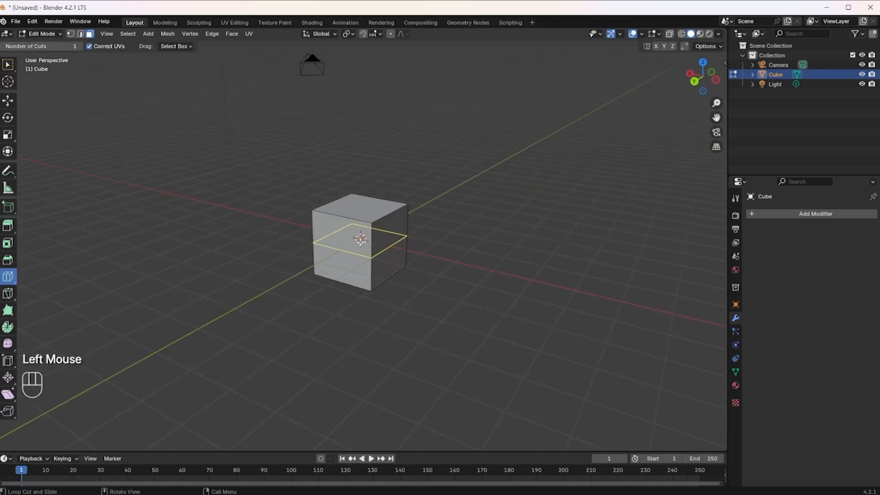
{"action": "double_click", "coordinate": [361, 253]}
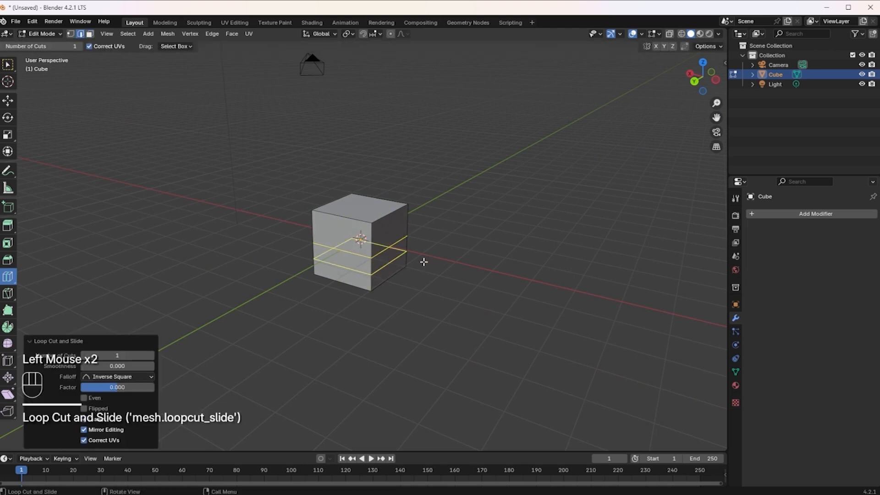
{"action": "left_click_drag", "start_coordinate": [117, 355], "coordinate": [164, 358]}
{"action": "left_click", "coordinate": [397, 272]}
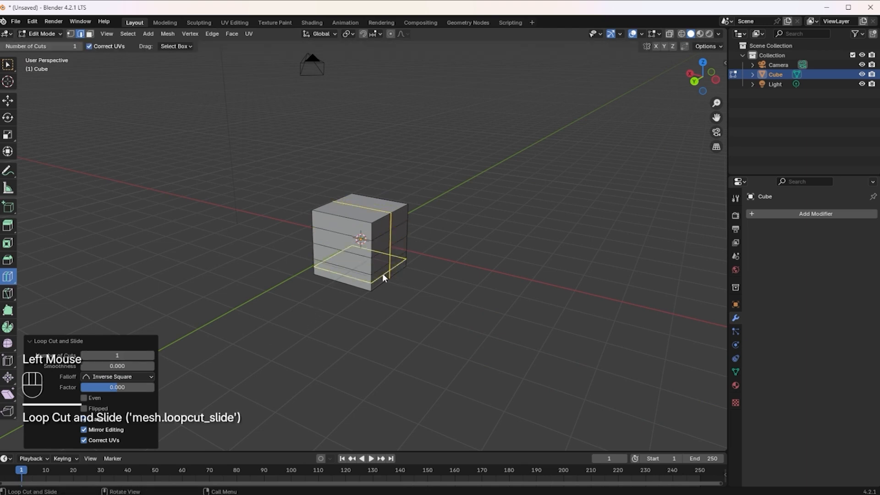
{"action": "left_click_drag", "start_coordinate": [109, 356], "coordinate": [139, 355]}
{"action": "left_click", "coordinate": [422, 363]}
{"action": "key", "text": "ctrl+z"}
{"action": "key", "text": "ctrl+z"}
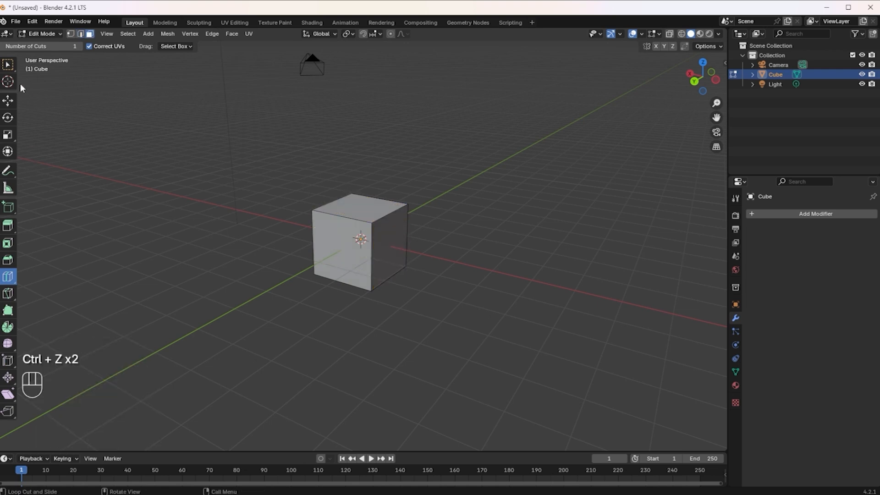
Step: Try starting another loop cut on the cube and undo back to the Select Box tool
{"action": "left_click", "coordinate": [81, 103]}
{"action": "left_click", "coordinate": [190, 190]}
{"action": "key", "text": "ctrl"}
{"action": "key", "text": "ctrl+r"}
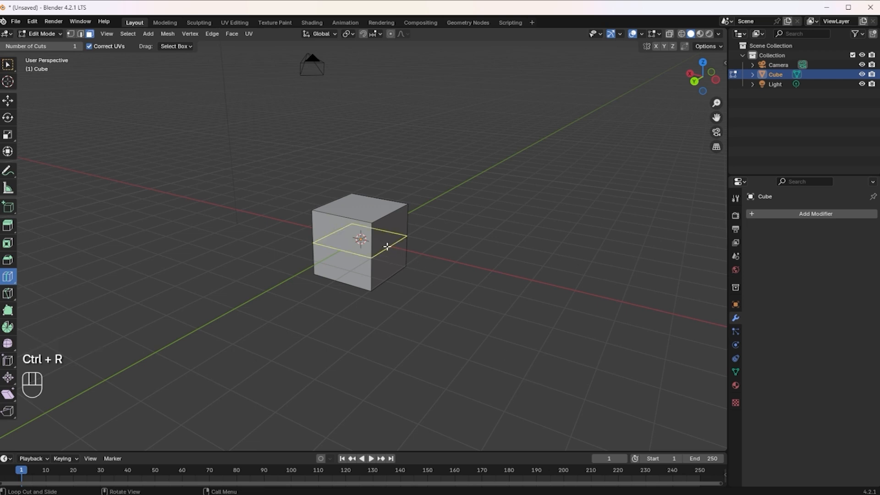
{"action": "scroll", "coordinate": [387, 247], "scroll_direction": "up", "scroll_amount": 2}
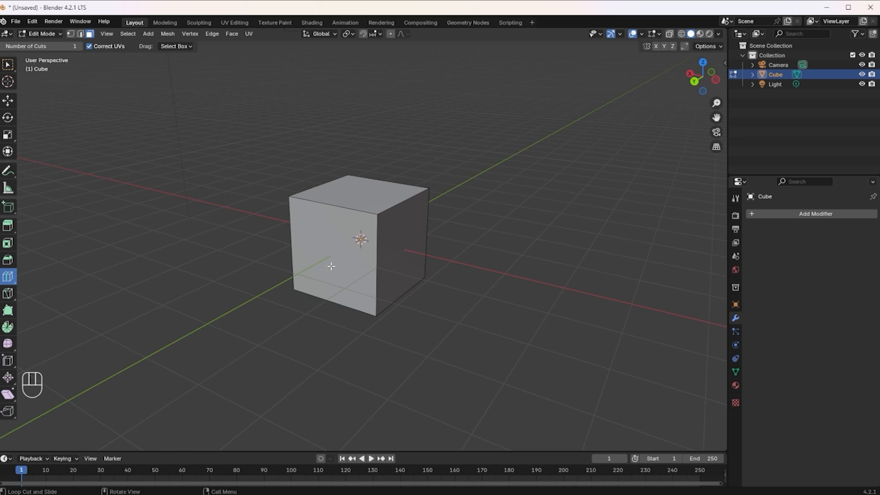
{"action": "key", "text": "ctrl+z"}
{"action": "key", "text": "ctrl+z"}
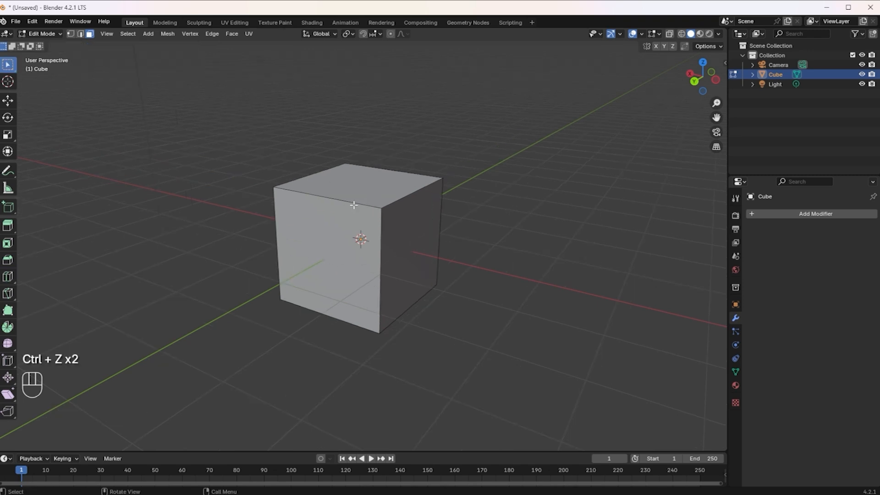
Step: Add a vertical loop cut across the cube's top and front, raise it to 7 cuts and undo it
{"action": "key", "text": "ctrl+r"}
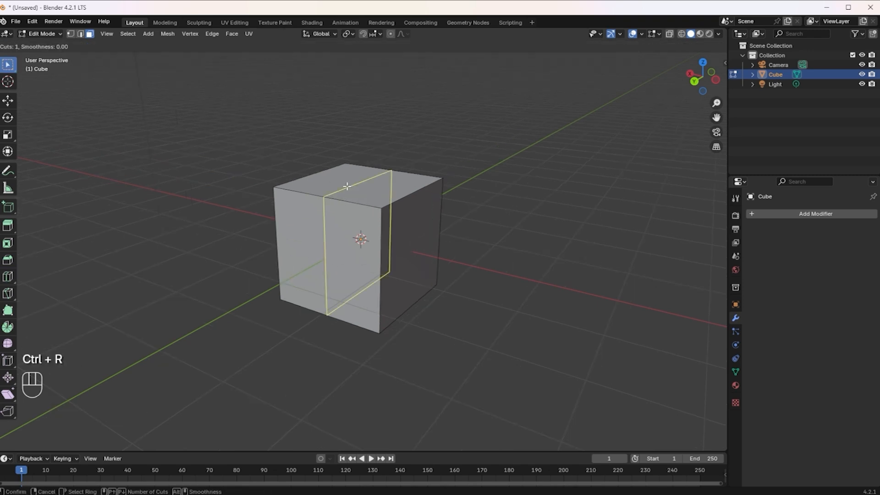
{"action": "scroll", "coordinate": [347, 186], "scroll_direction": "down", "scroll_amount": 1}
{"action": "left_click", "coordinate": [352, 190]}
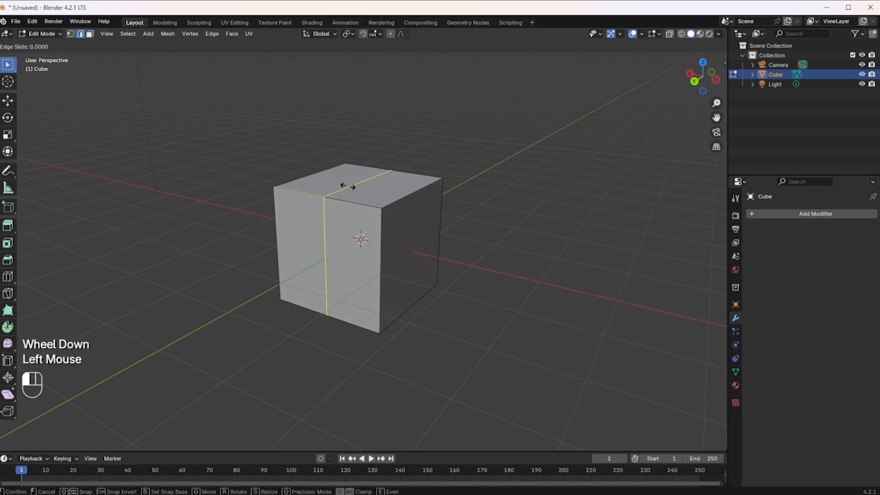
{"action": "left_click", "coordinate": [350, 188]}
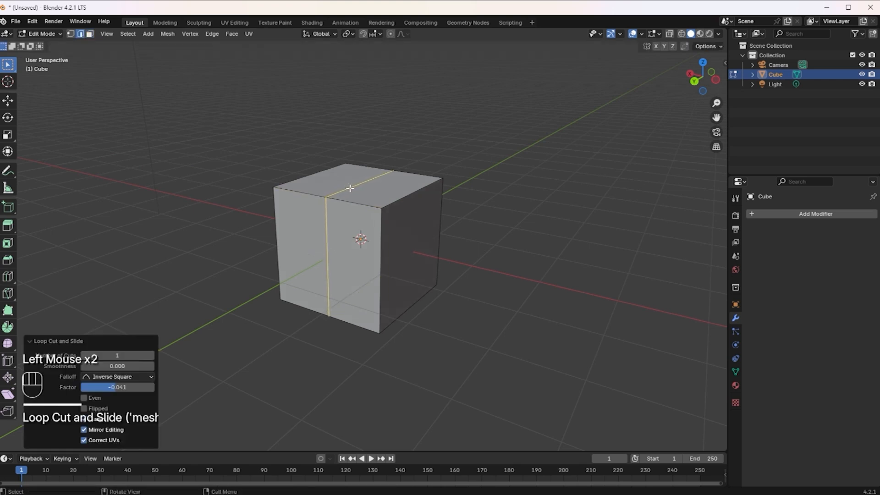
{"action": "left_click_drag", "start_coordinate": [115, 356], "coordinate": [147, 355]}
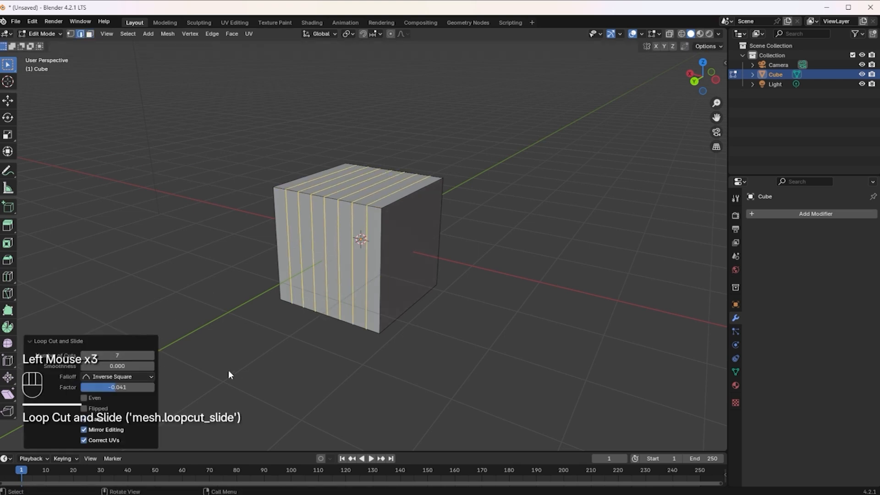
{"action": "key", "text": "ctrl"}
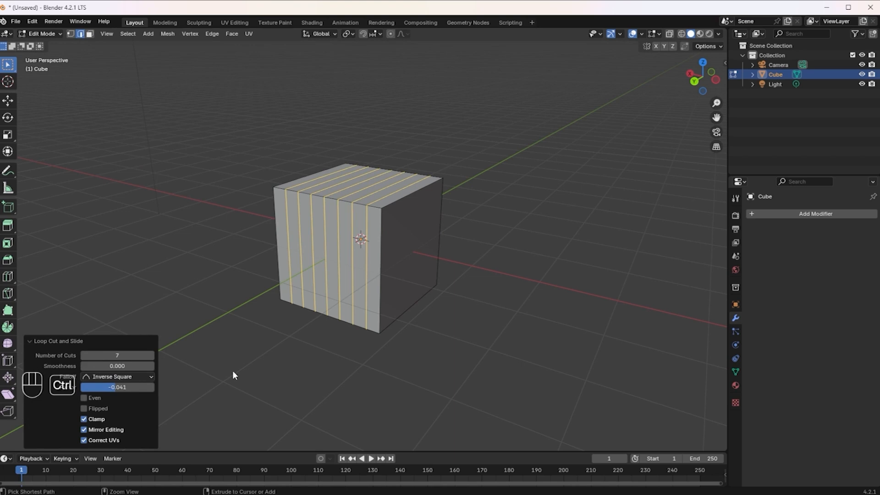
{"action": "key", "text": "ctrl+z"}
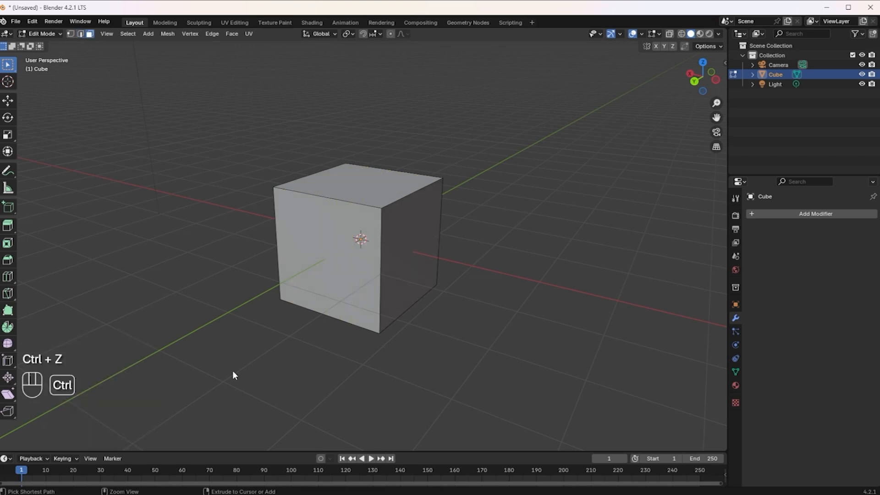
Step: Add three horizontal loop cuts around the cube, sliding them slightly downward to a factor of about 0.08
{"action": "key", "text": "ctrl+r"}
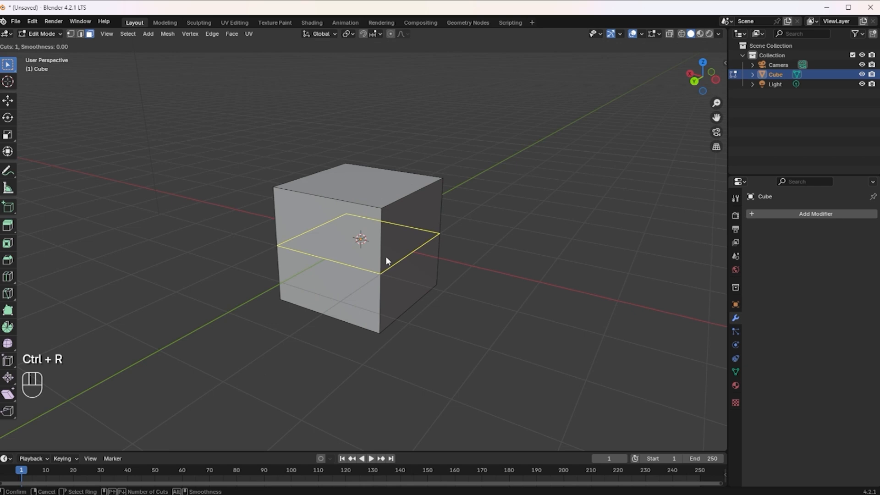
{"action": "scroll", "coordinate": [392, 265], "scroll_direction": "up", "scroll_amount": 2}
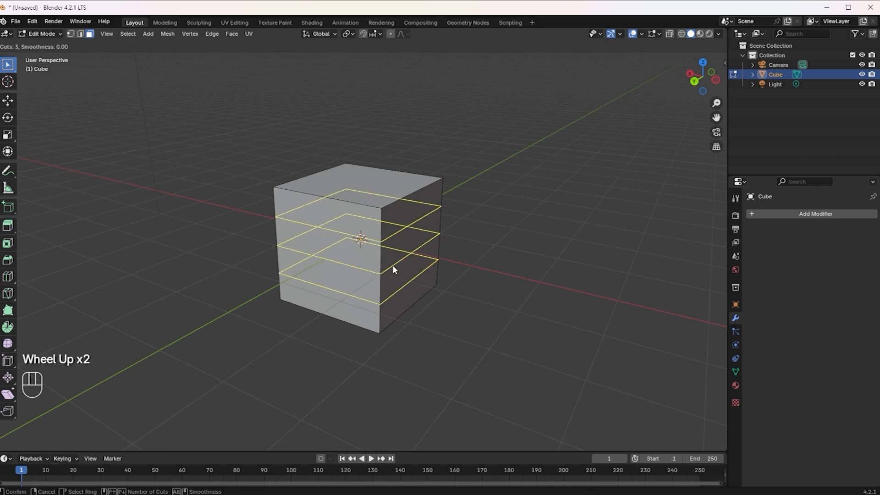
{"action": "scroll", "coordinate": [392, 265], "scroll_direction": "down", "scroll_amount": 1}
{"action": "scroll", "coordinate": [393, 269], "scroll_direction": "up", "scroll_amount": 1}
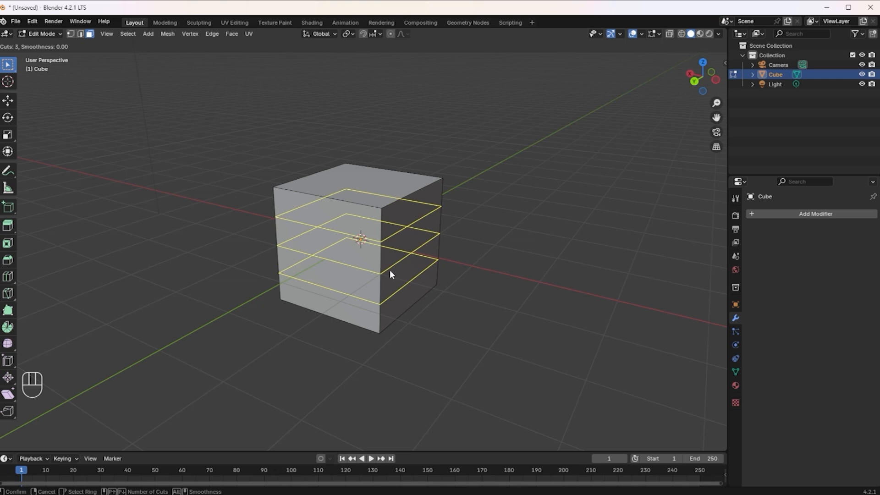
{"action": "left_click", "coordinate": [390, 271]}
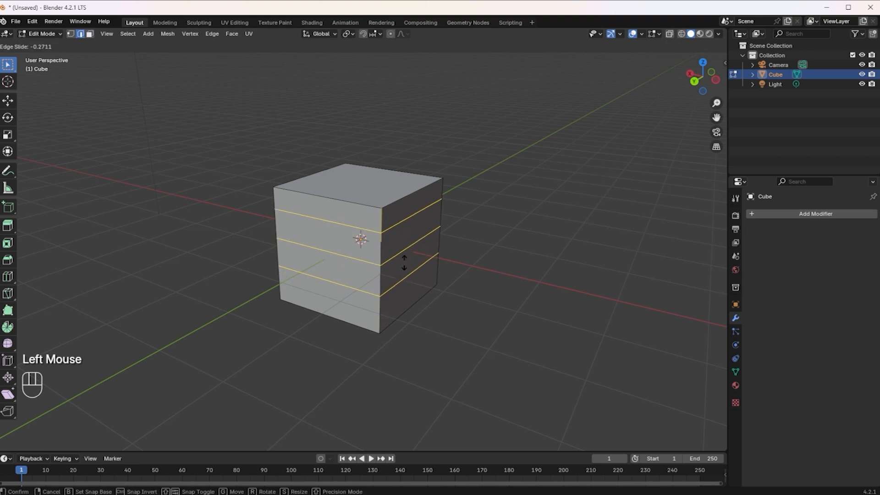
{"action": "left_click", "coordinate": [403, 270]}
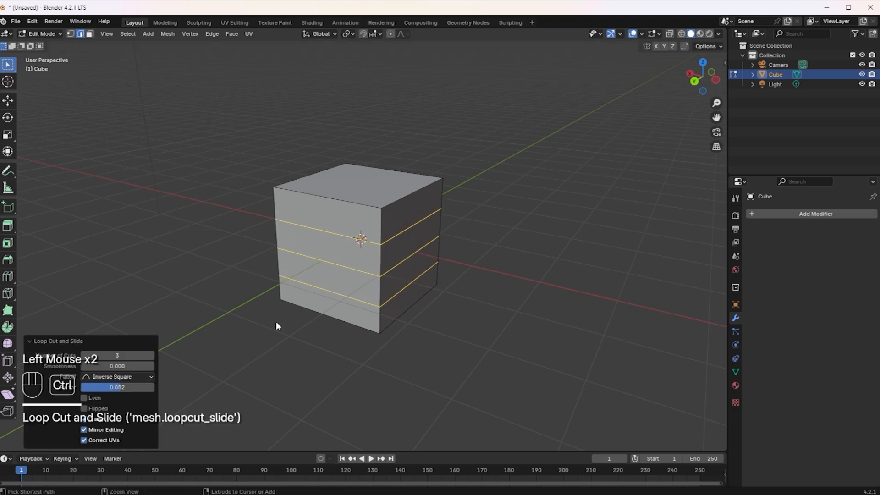
Step: Add a vertical loop cut across the cube's top and front, slide it to a factor of about -0.53 and set it to 7 cuts
{"action": "key", "text": "ctrl+r"}
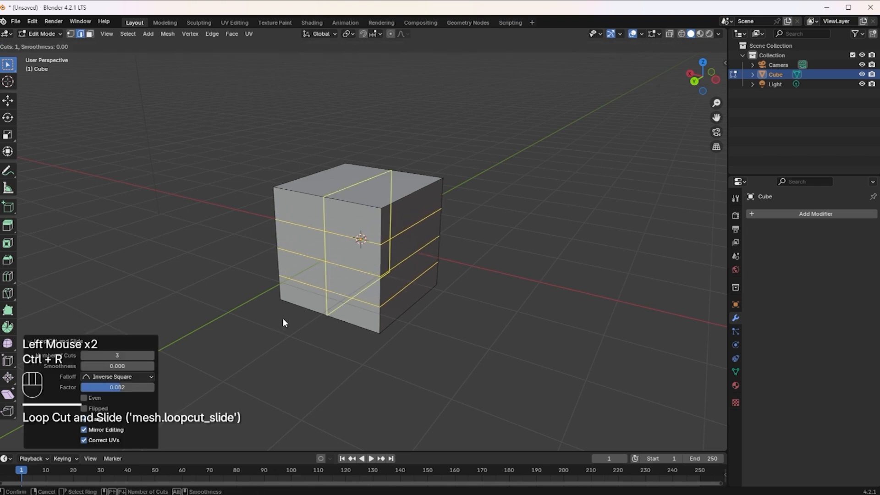
{"action": "left_click", "coordinate": [324, 274]}
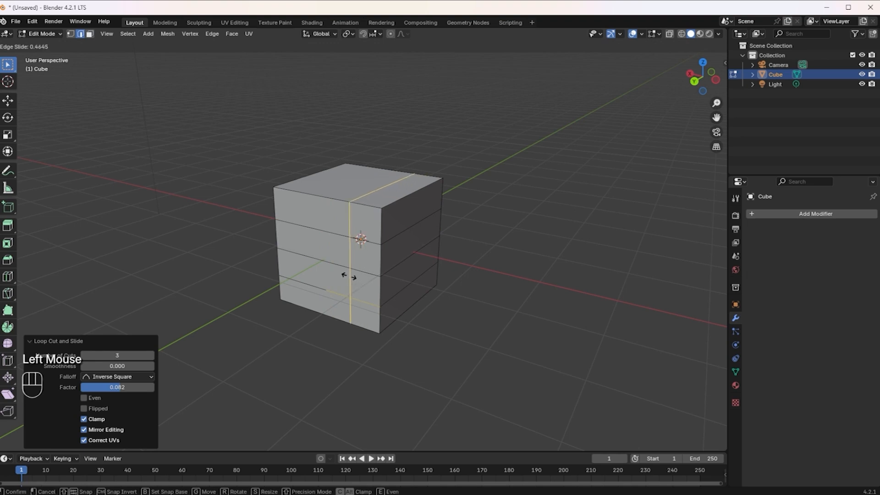
{"action": "left_click", "coordinate": [292, 286]}
{"action": "left_click", "coordinate": [152, 355]}
{"action": "left_click", "coordinate": [151, 355]}
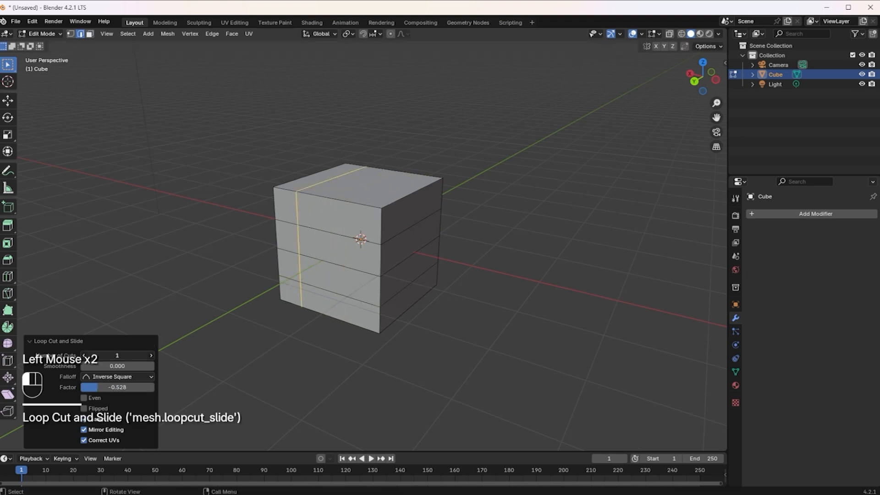
{"action": "left_click_drag", "start_coordinate": [118, 356], "coordinate": [136, 355]}
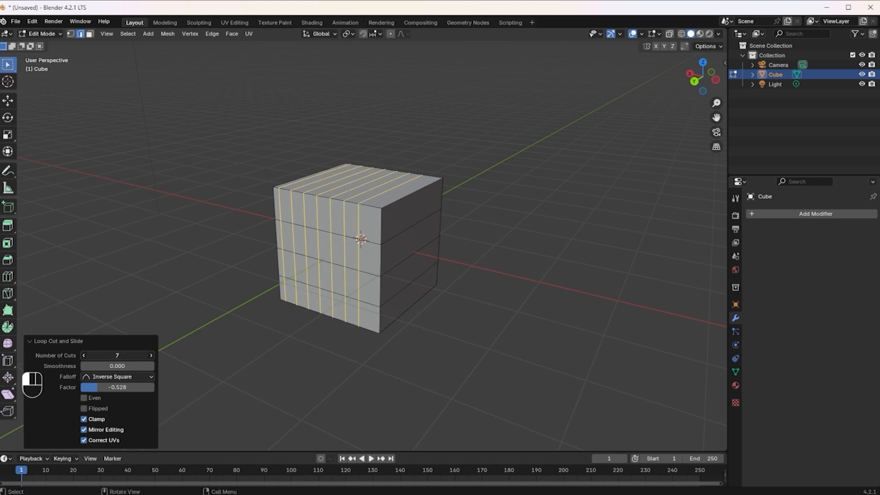
{"action": "left_click", "coordinate": [124, 355]}
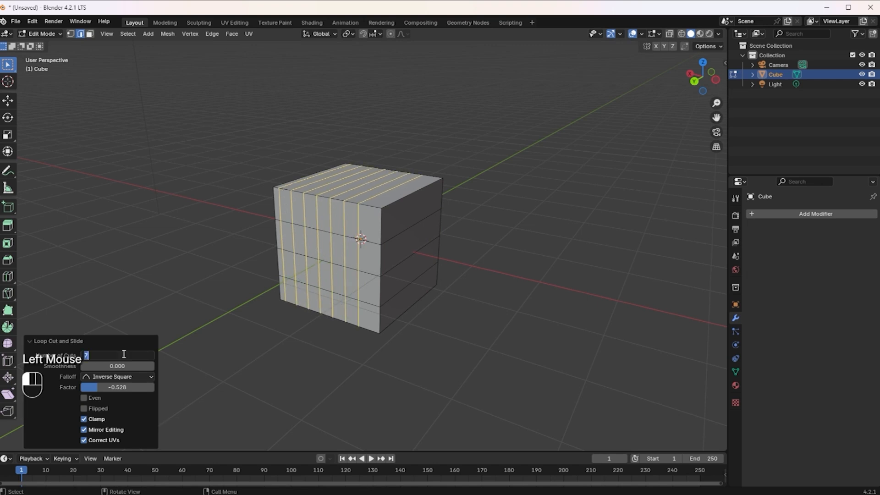
{"action": "key", "text": "alt"}
{"action": "type", "text": "sssss"}
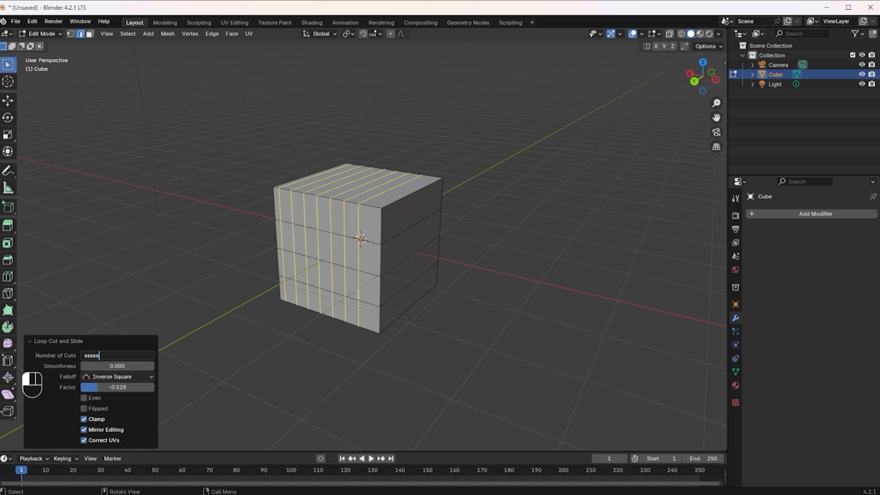
{"action": "left_click", "coordinate": [358, 294]}
Step: Try Shrink/Fatten on a short vertical edge segment low on the cube's front face, undo it and deselect everything
{"action": "left_click", "coordinate": [357, 289]}
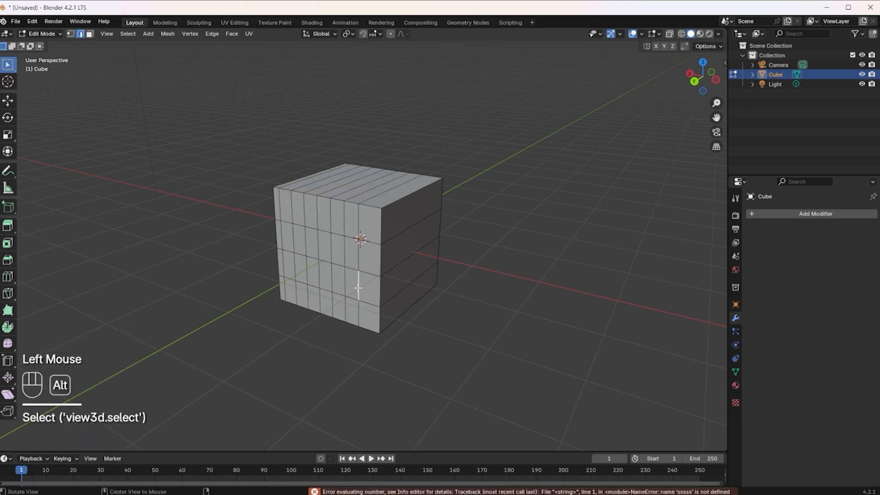
{"action": "key", "text": "alt+s"}
{"action": "left_click", "coordinate": [350, 288]}
{"action": "key", "text": "ctrl+z"}
{"action": "left_click", "coordinate": [490, 323]}
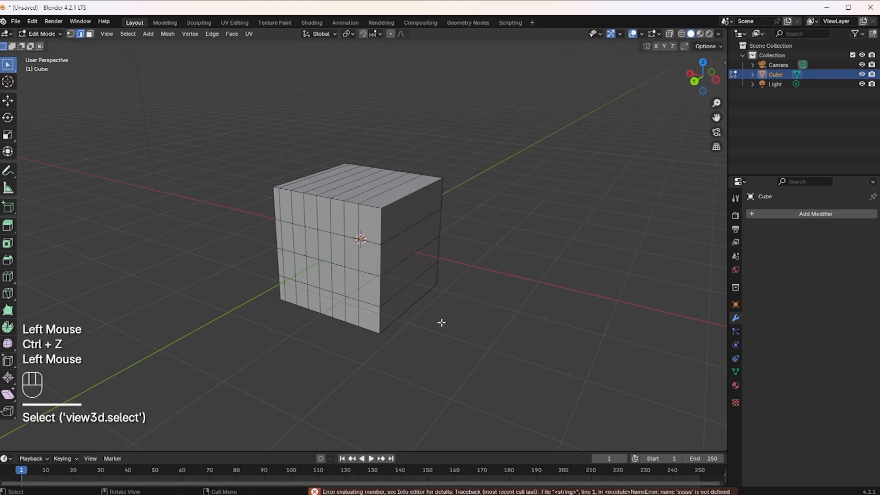
Step: Scale the short vertical edge low on the cube's front face to about 0.873 and undo the scaling
{"action": "left_click", "coordinate": [356, 288]}
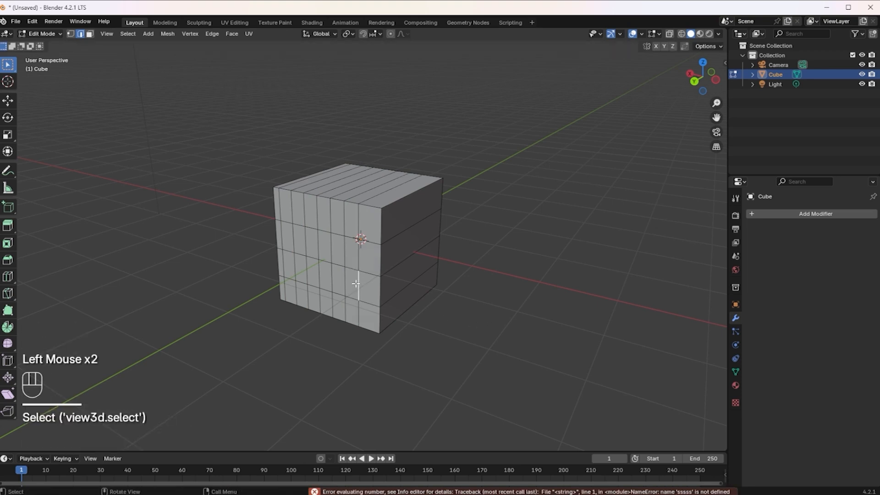
{"action": "key", "text": "s"}
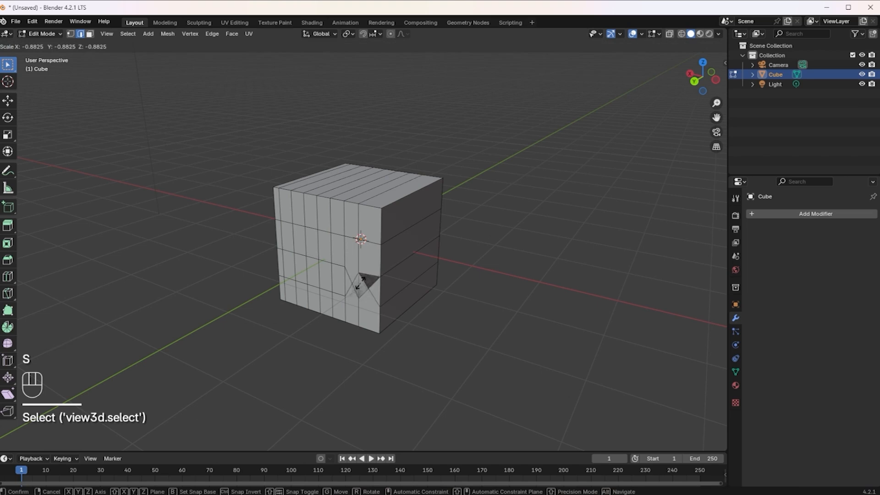
{"action": "left_click", "coordinate": [367, 287]}
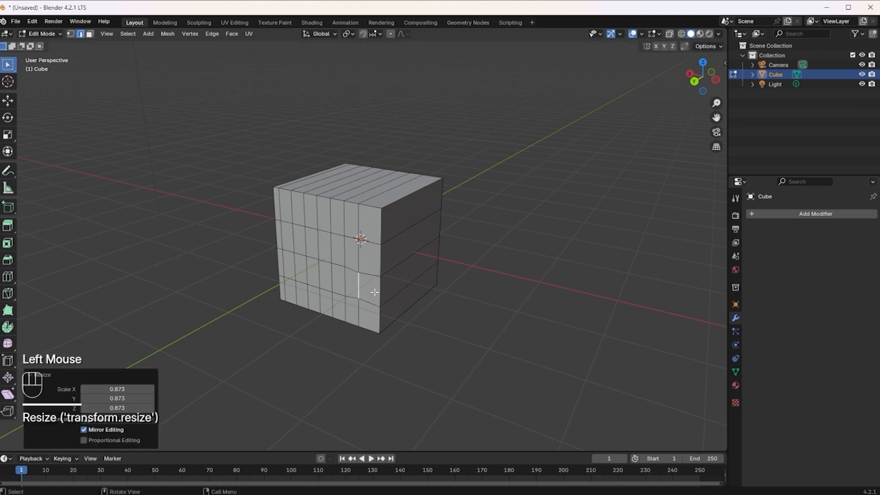
{"action": "key", "text": "ctrl+z"}
Step: Undo the edge selection and all loop cuts to return to the plain, uncut cube
{"action": "scroll", "coordinate": [374, 325], "scroll_direction": "down", "scroll_amount": 2}
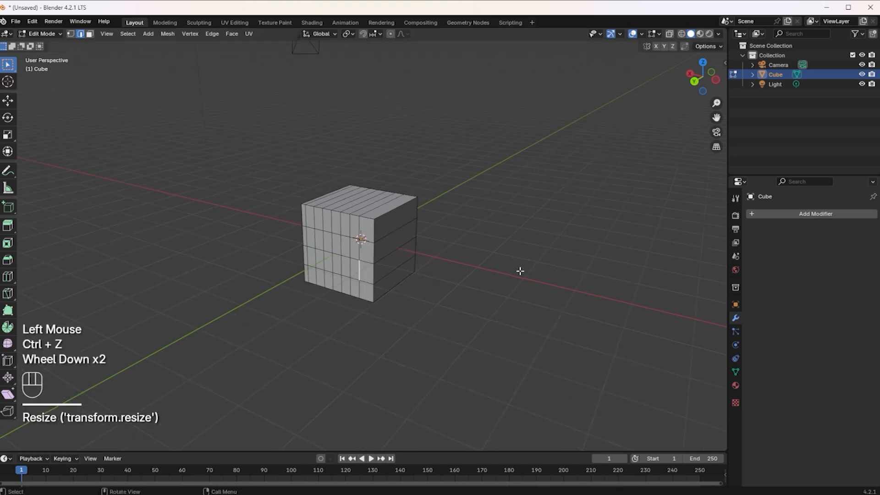
{"action": "key", "text": "ctrl+z"}
{"action": "key", "text": "ctrl+z"}
{"action": "key", "text": "ctrl+z"}
{"action": "key", "text": "ctrl+z"}
{"action": "key", "text": "ctrl+z"}
Step: Cut a closed four-sided outline across the cube's front face with the Knife tool, using points near its edges
{"action": "left_click_drag", "start_coordinate": [10, 300], "coordinate": [53, 294]}
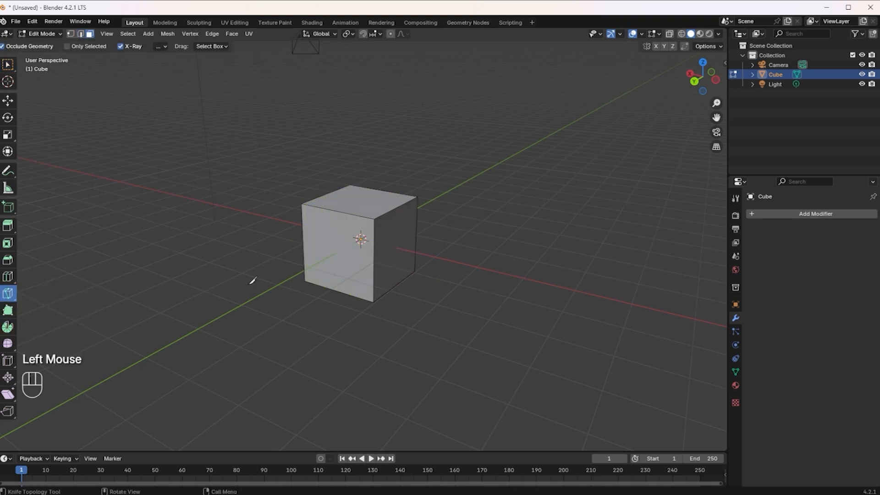
{"action": "left_click", "coordinate": [374, 267]}
{"action": "left_click", "coordinate": [349, 214]}
{"action": "left_click", "coordinate": [302, 250]}
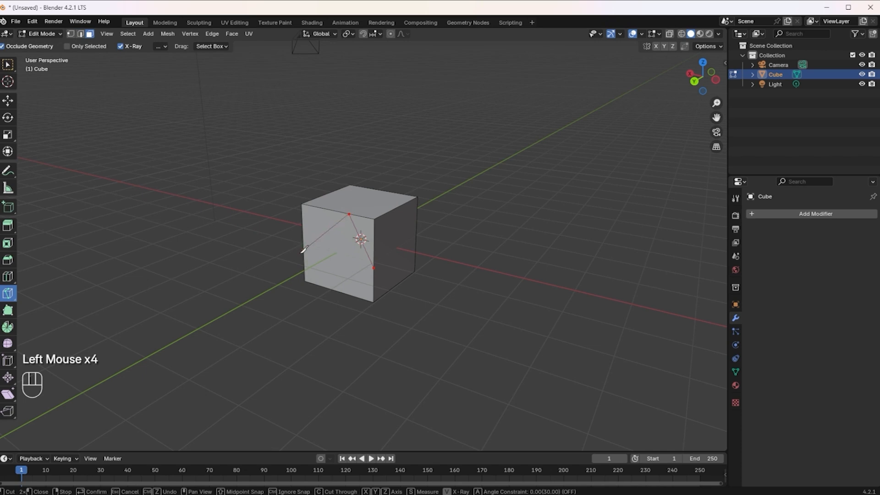
{"action": "left_click", "coordinate": [335, 290]}
{"action": "left_click", "coordinate": [375, 268]}
{"action": "key", "text": "Return"}
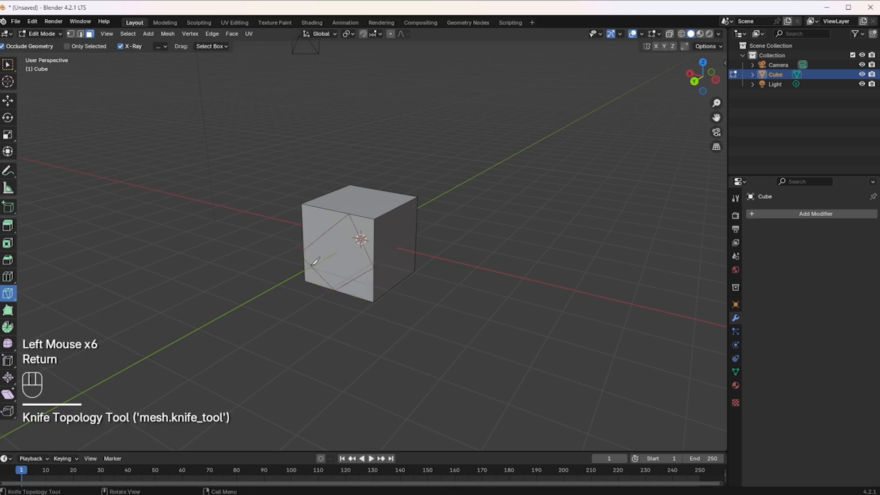
{"action": "key", "text": "Return"}
Step: Select the separate faces made by the knife cut one after another, and undo the cut
{"action": "left_click", "coordinate": [8, 64]}
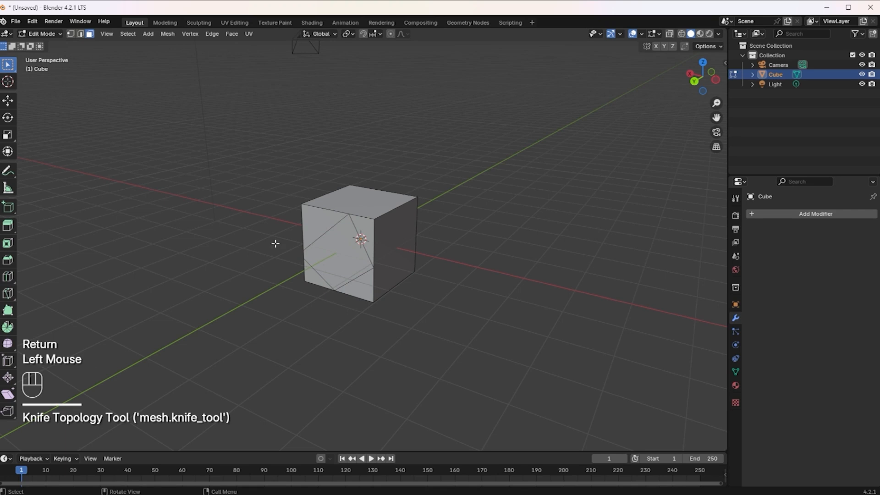
{"action": "left_click", "coordinate": [348, 262]}
{"action": "left_click", "coordinate": [334, 214]}
{"action": "left_click", "coordinate": [360, 224]}
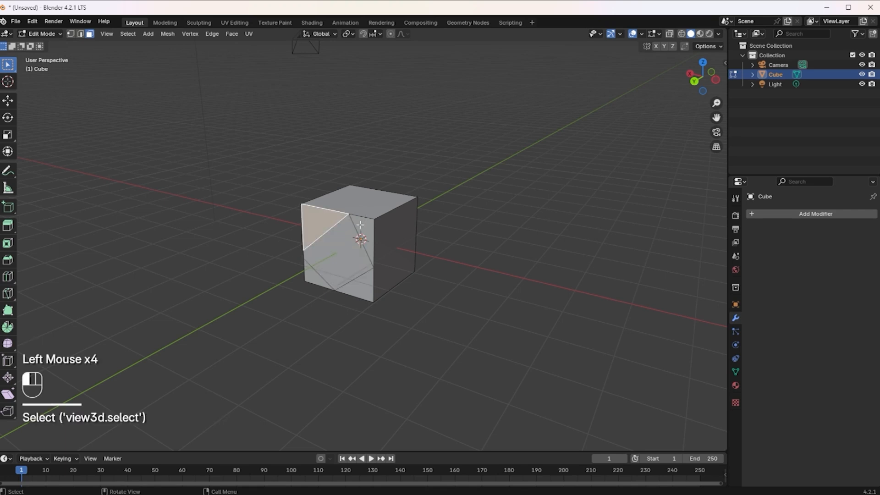
{"action": "left_click", "coordinate": [360, 285]}
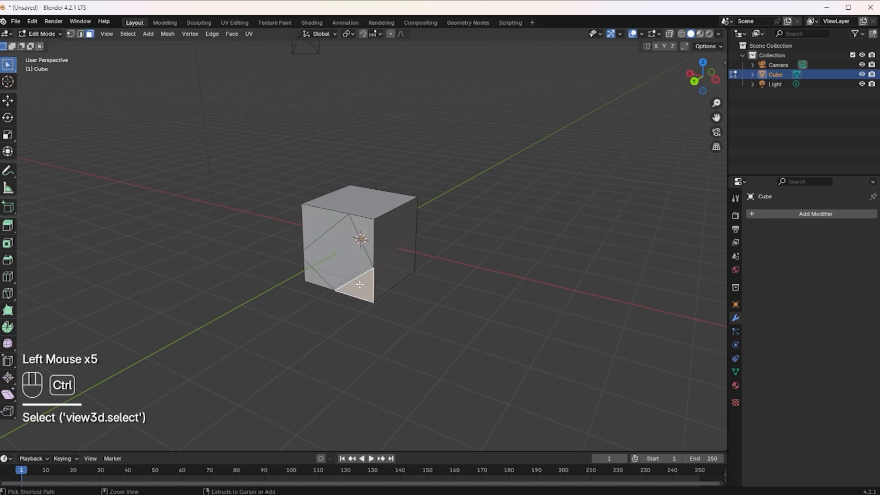
{"action": "key", "text": "ctrl+z"}
{"action": "key", "text": "ctrl+z"}
{"action": "key", "text": "ctrl+z"}
{"action": "key", "text": "ctrl+z"}
{"action": "key", "text": "ctrl+z"}
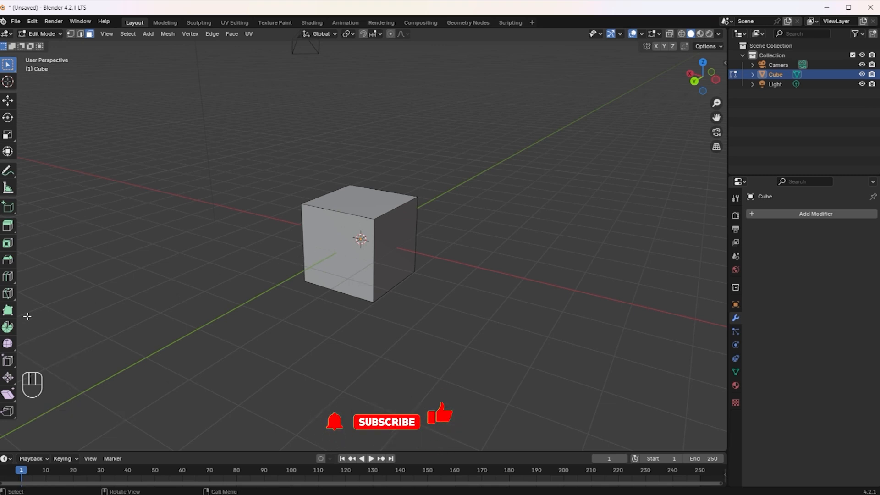
Step: Activate the Knife tool and end the stray cut started in the empty space outside the cube
{"action": "left_click", "coordinate": [10, 296]}
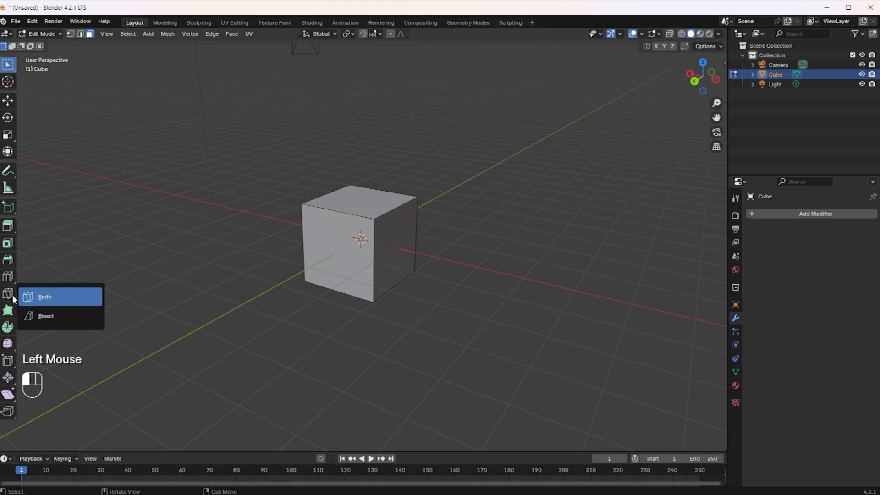
{"action": "left_click", "coordinate": [36, 298]}
{"action": "left_click", "coordinate": [35, 298]}
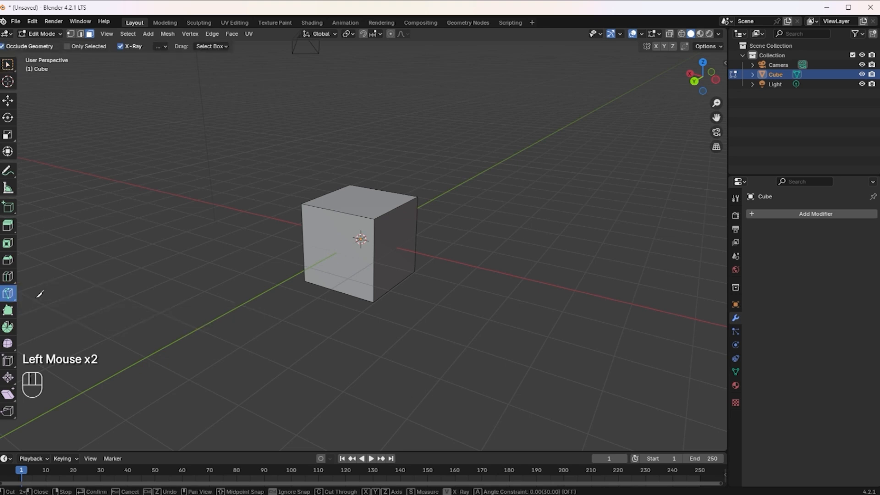
{"action": "key", "text": "Delete"}
{"action": "left_click", "coordinate": [176, 333]}
{"action": "left_click", "coordinate": [177, 332]}
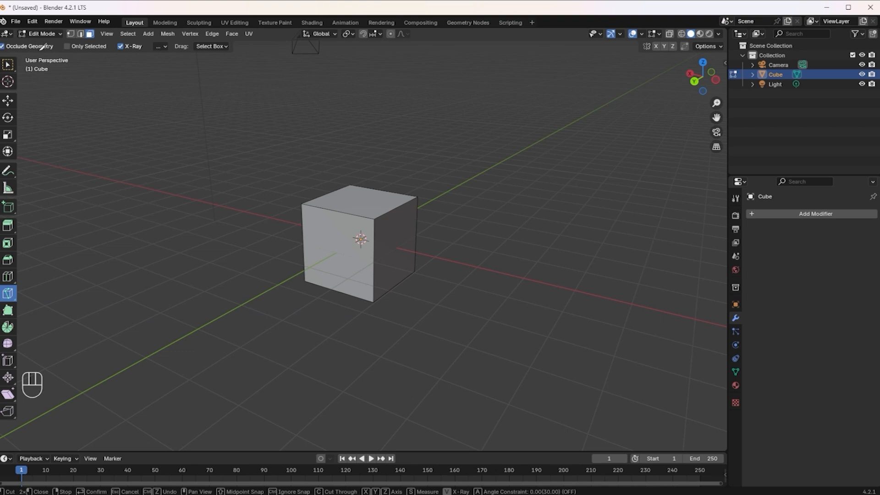
{"action": "left_click", "coordinate": [5, 44]}
{"action": "left_click", "coordinate": [4, 46]}
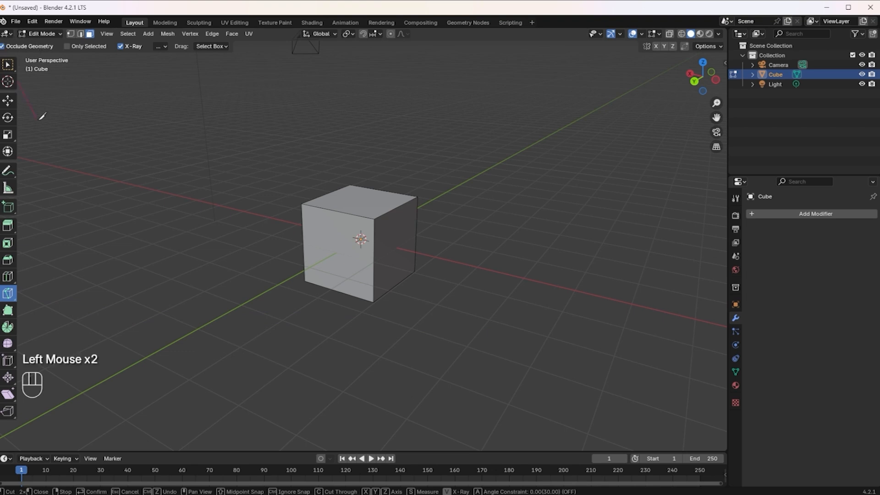
{"action": "double_click", "coordinate": [103, 157]}
{"action": "key", "text": "Return"}
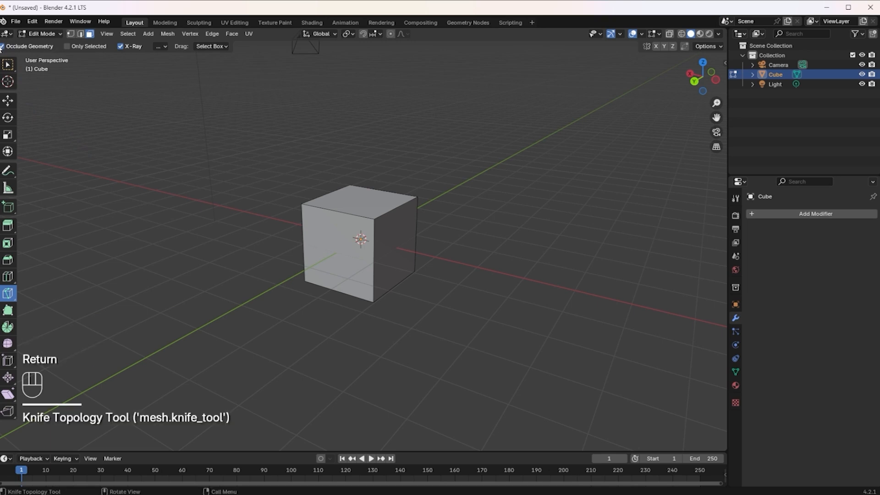
Step: Make a knife cut across the whole cube with Occlude Geometry off, check its far sides and undo it
{"action": "left_click", "coordinate": [50, 47]}
{"action": "left_click", "coordinate": [392, 288]}
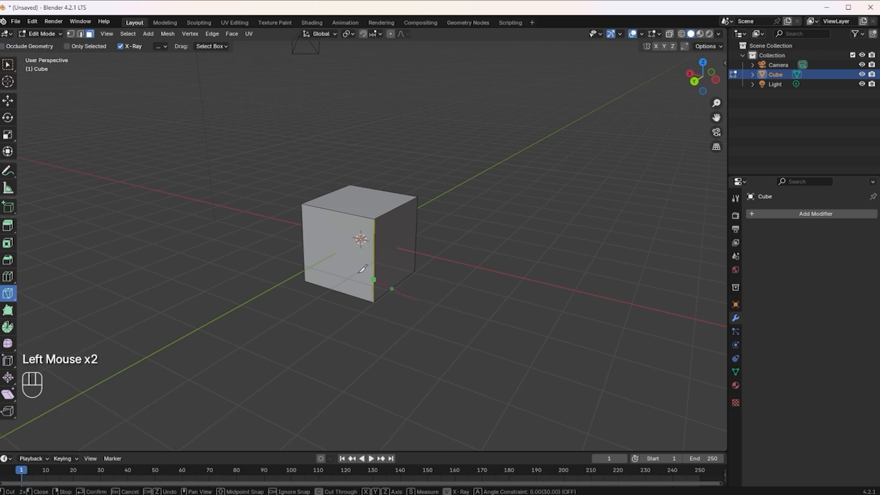
{"action": "left_click", "coordinate": [278, 224]}
{"action": "key", "text": "Return"}
{"action": "middle_click_drag", "start_coordinate": [332, 324], "coordinate": [663, 300]}
{"action": "key", "text": "ctrl+z"}
{"action": "key", "text": "ctrl+z"}
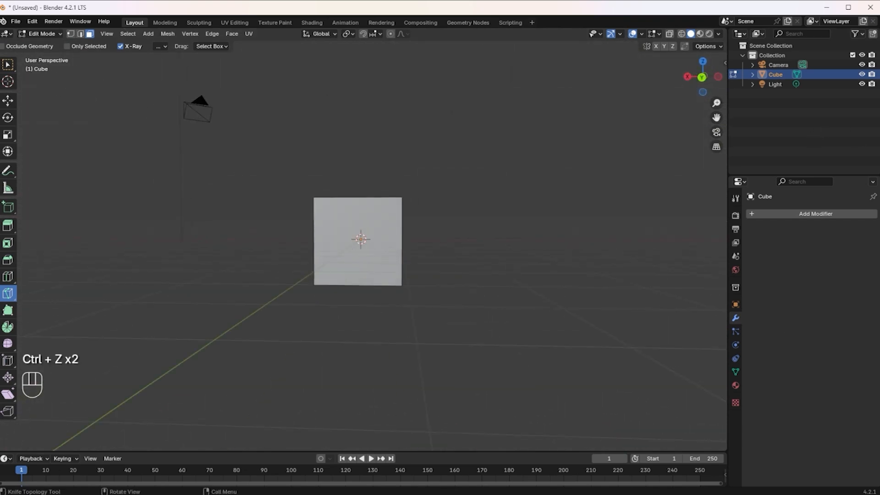
Step: Make a slanted knife cut across the cube's front face with Occlude Geometry on, check the other sides and undo it
{"action": "left_click", "coordinate": [442, 246]}
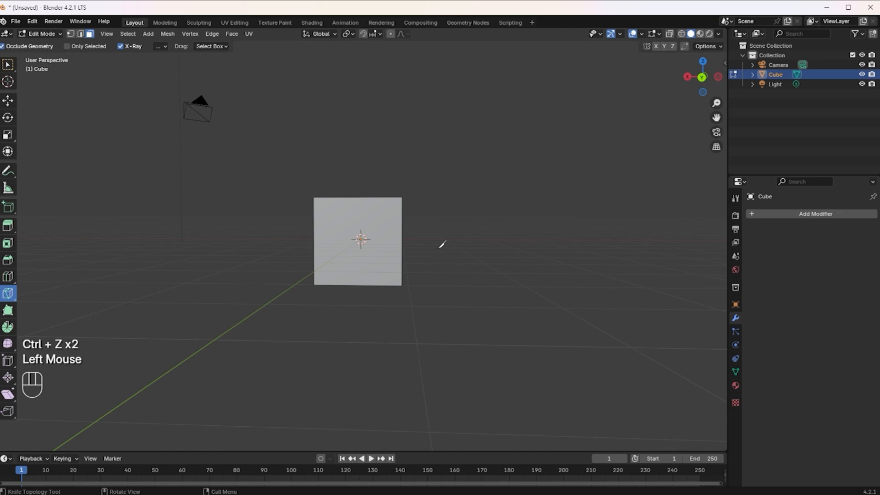
{"action": "left_click", "coordinate": [402, 256]}
{"action": "left_click", "coordinate": [313, 241]}
{"action": "key", "text": "Return"}
{"action": "middle_click_drag", "start_coordinate": [385, 294], "coordinate": [441, 328]}
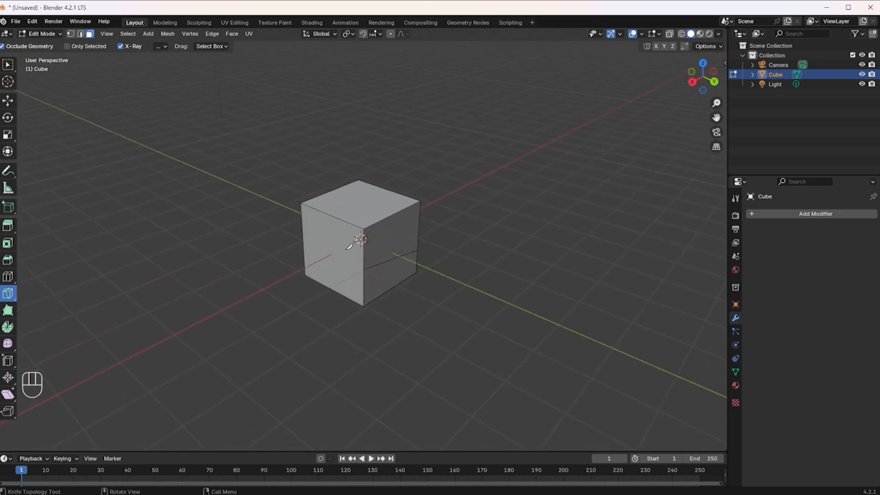
{"action": "middle_click_drag", "start_coordinate": [466, 284], "coordinate": [398, 259]}
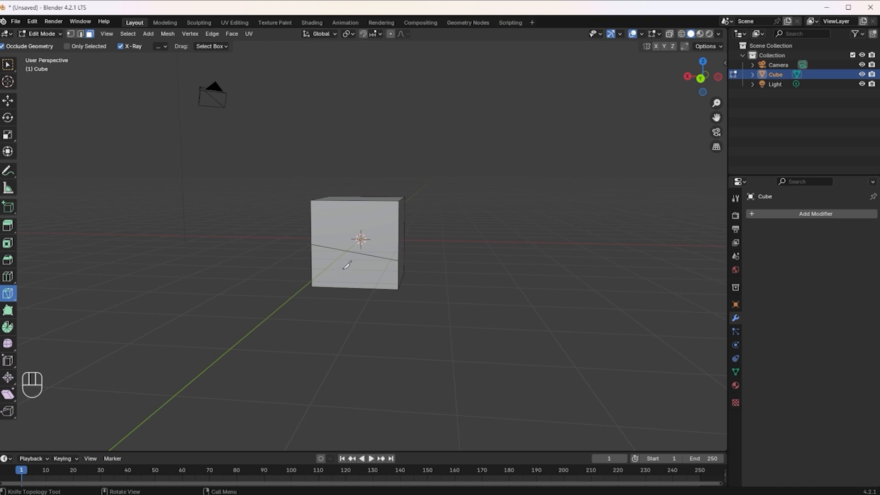
{"action": "key", "text": "ctrl+z"}
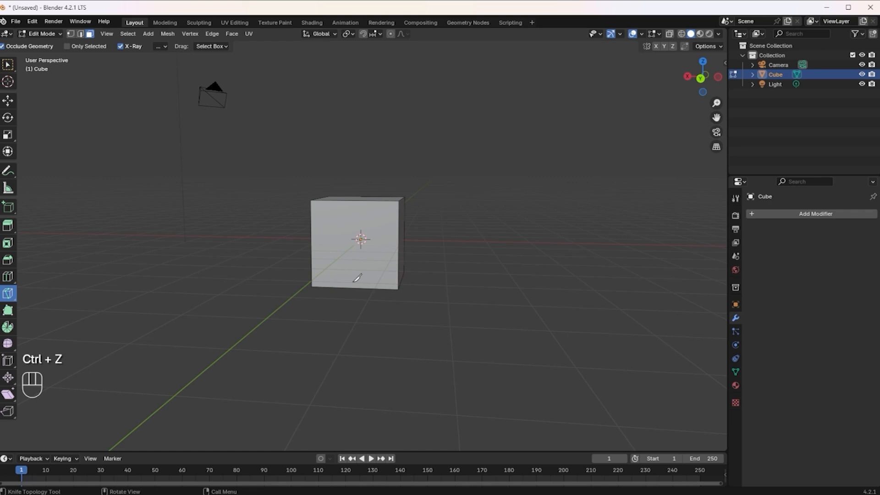
Step: Activate the Bisect tool and select all faces of the cube
{"action": "left_click", "coordinate": [9, 295]}
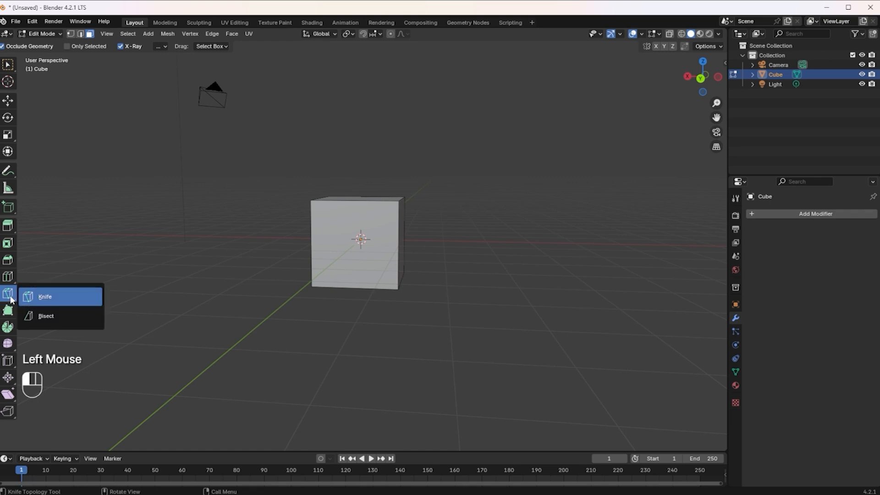
{"action": "left_click", "coordinate": [46, 316]}
{"action": "double_click", "coordinate": [359, 209]}
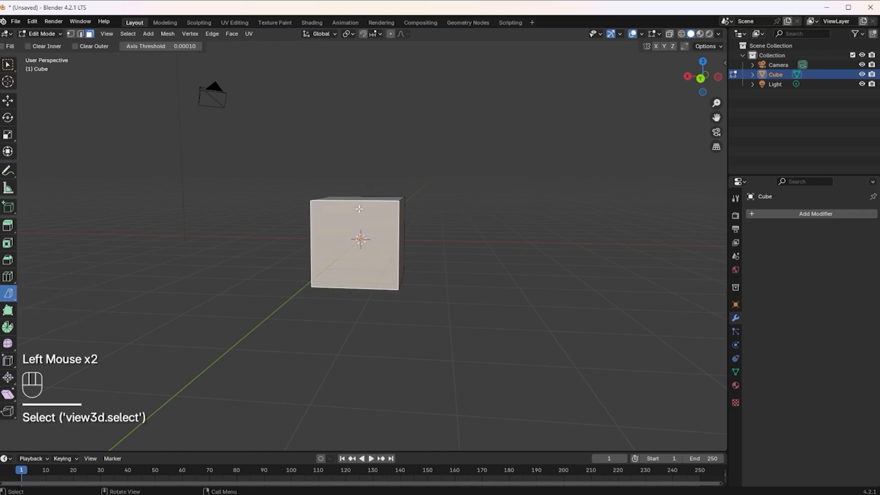
{"action": "key", "text": "a"}
{"action": "key", "text": "a"}
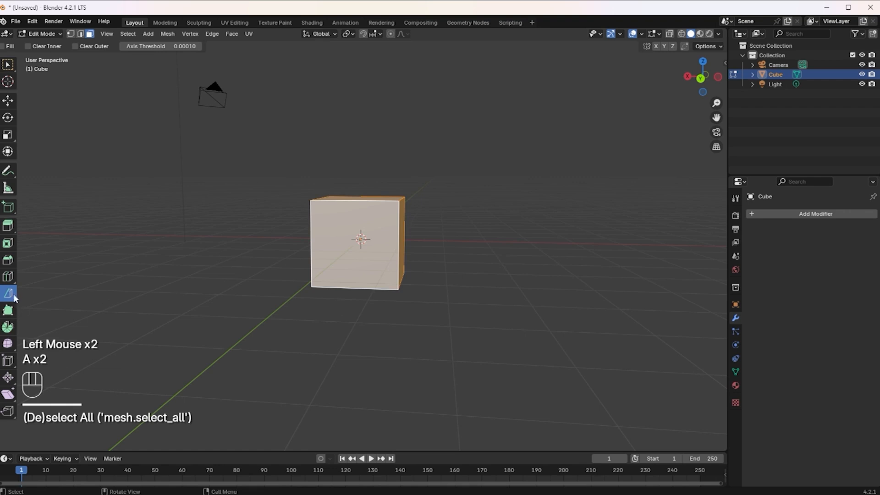
{"action": "left_click", "coordinate": [15, 298]}
{"action": "left_click", "coordinate": [353, 226]}
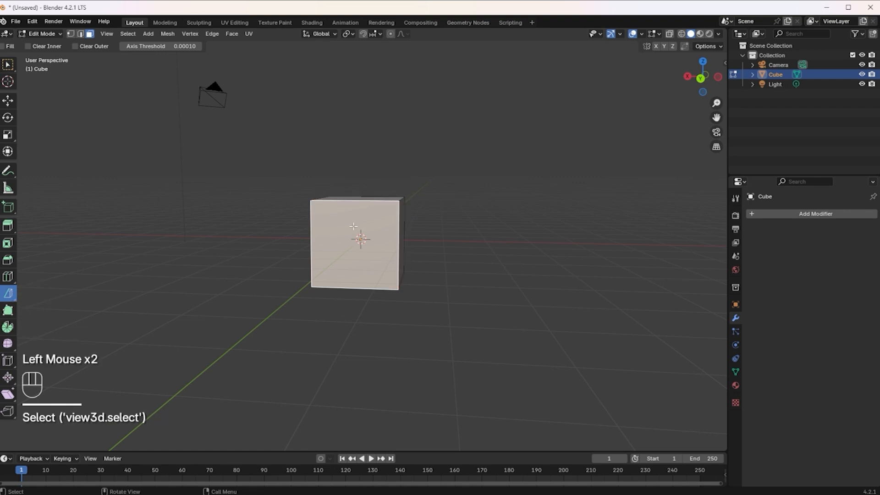
{"action": "key", "text": "ctrl+z"}
Step: Bisect the cube with a steeply slanted plane through its middle, with a normal of about X 0.95, Y 0.04, Z 0.30
{"action": "scroll", "coordinate": [348, 238], "scroll_direction": "down", "scroll_amount": 2}
{"action": "middle_click_drag", "start_coordinate": [347, 239], "coordinate": [331, 241]}
{"action": "left_click_drag", "start_coordinate": [10, 302], "coordinate": [27, 315]}
{"action": "left_click_drag", "start_coordinate": [363, 233], "coordinate": [372, 193]}
{"action": "left_click_drag", "start_coordinate": [321, 219], "coordinate": [314, 237]}
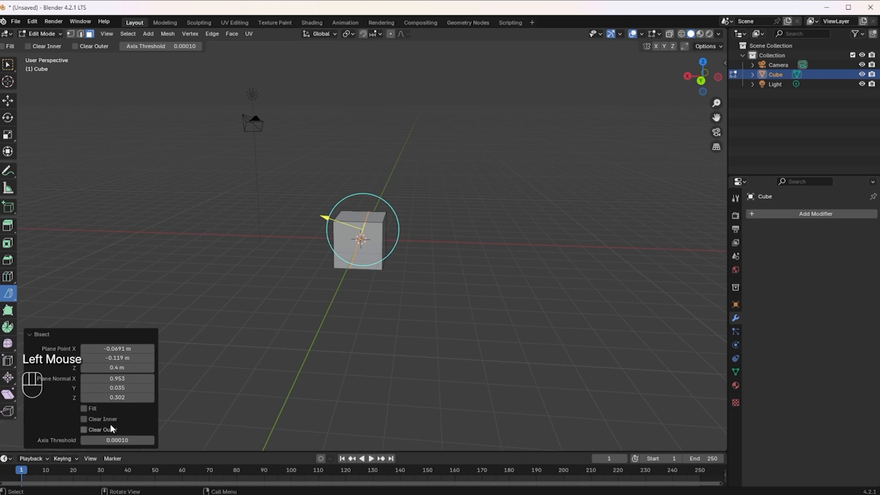
Step: Try Clear Outer and Clear Inner on the bisected cube separately, turning each off again
{"action": "left_click", "coordinate": [84, 430]}
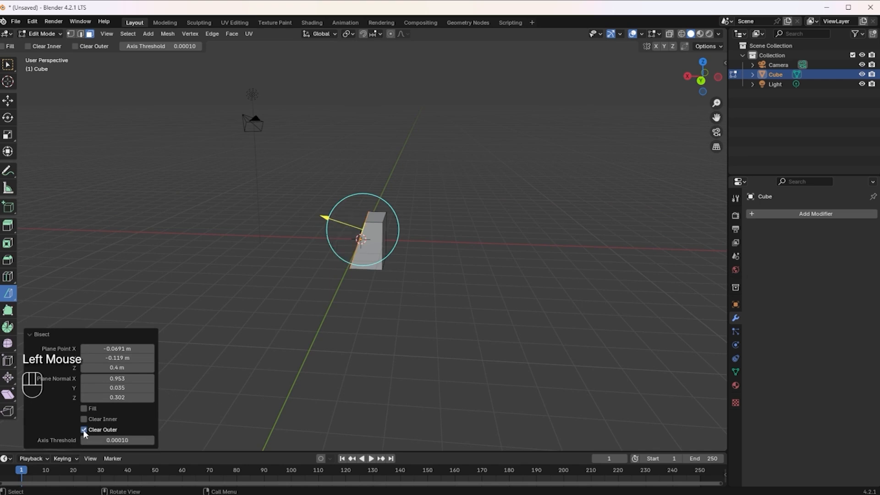
{"action": "left_click", "coordinate": [83, 430]}
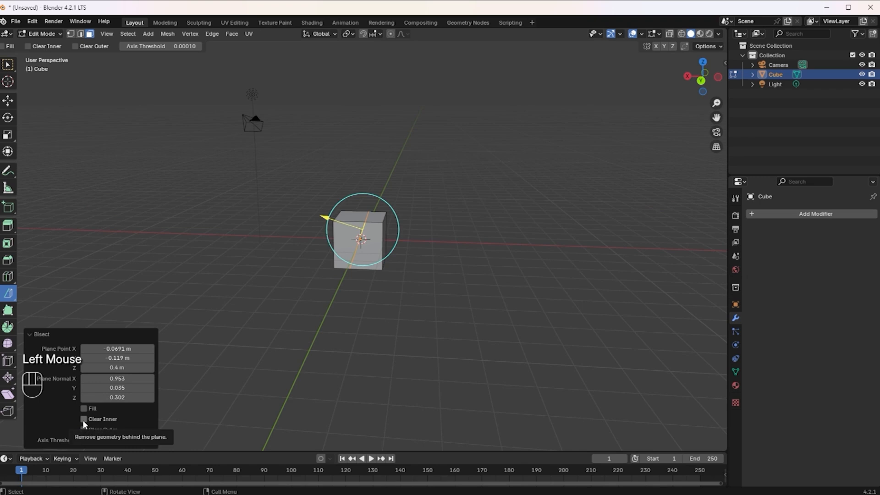
{"action": "left_click", "coordinate": [84, 419]}
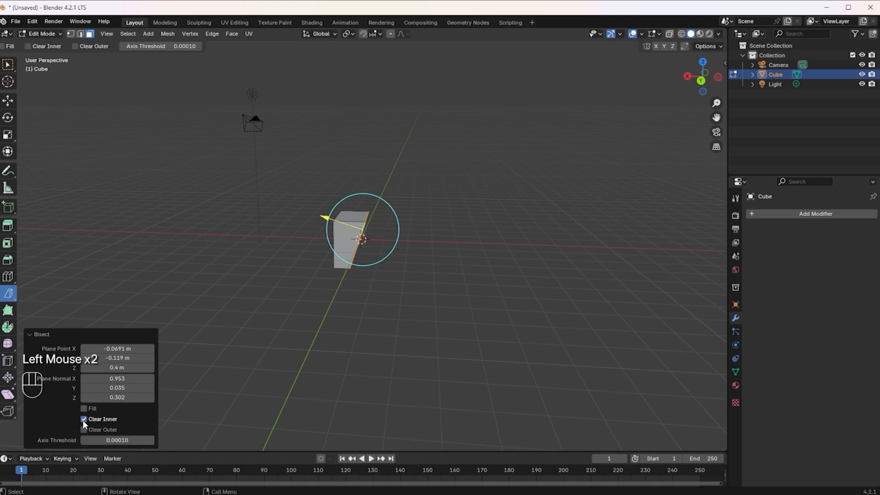
{"action": "left_click", "coordinate": [83, 420]}
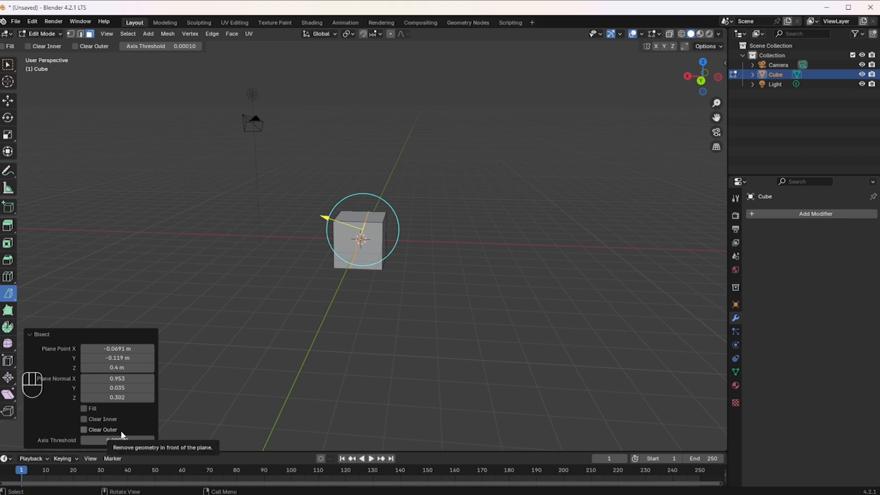
Step: Enable Clear Inner, Clear Outer and Fill for the bisect to leave only the filled cross-section
{"action": "left_click", "coordinate": [84, 419]}
{"action": "left_click", "coordinate": [84, 430]}
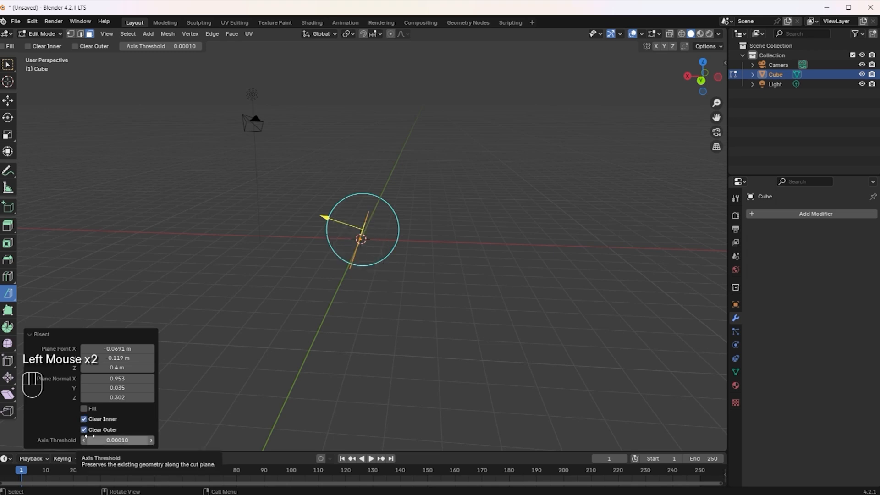
{"action": "middle_click_drag", "start_coordinate": [361, 353], "coordinate": [304, 276]}
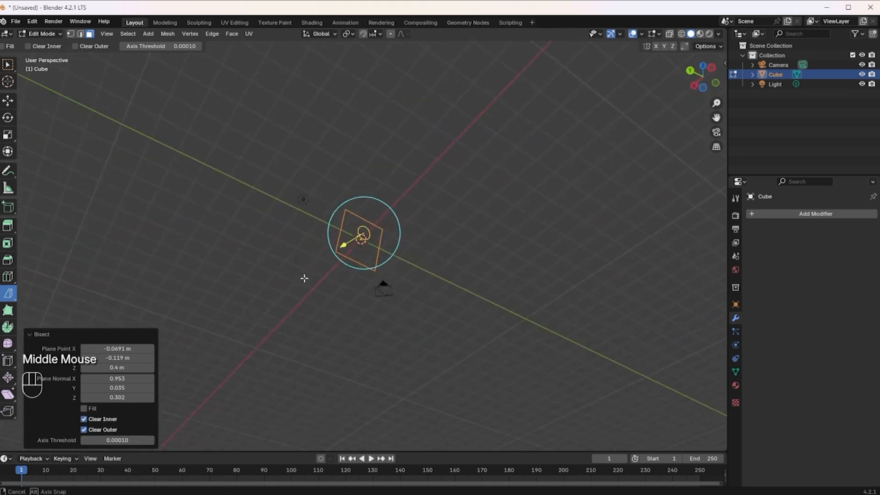
{"action": "left_click", "coordinate": [84, 409]}
{"action": "scroll", "coordinate": [327, 270], "scroll_direction": "up", "scroll_amount": 3}
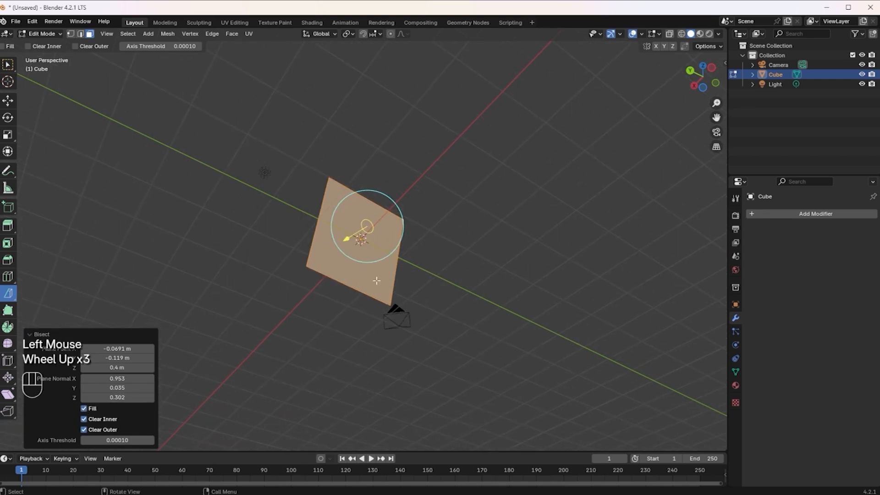
{"action": "middle_click_drag", "start_coordinate": [370, 290], "coordinate": [406, 335]}
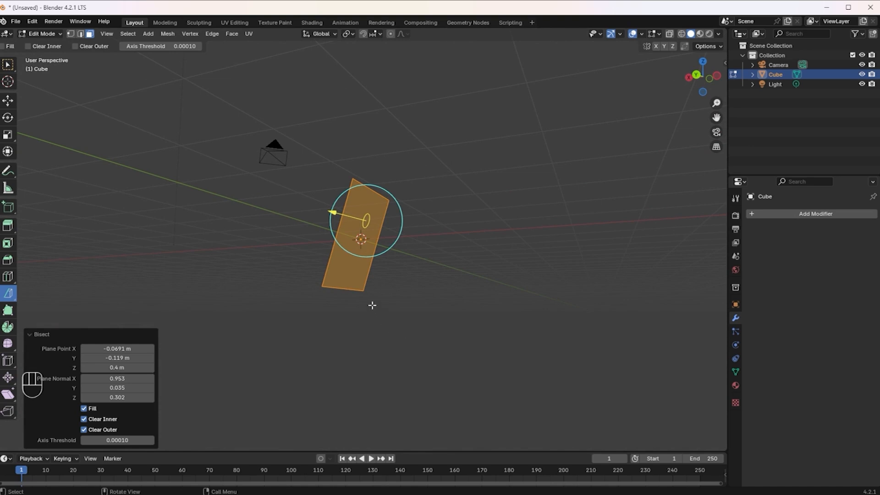
Step: Return to Object Mode with the Select Box tool and delete the bisected cube from the scene
{"action": "scroll", "coordinate": [372, 305], "scroll_direction": "down", "scroll_amount": 2}
{"action": "middle_click_drag", "start_coordinate": [371, 305], "coordinate": [344, 303]}
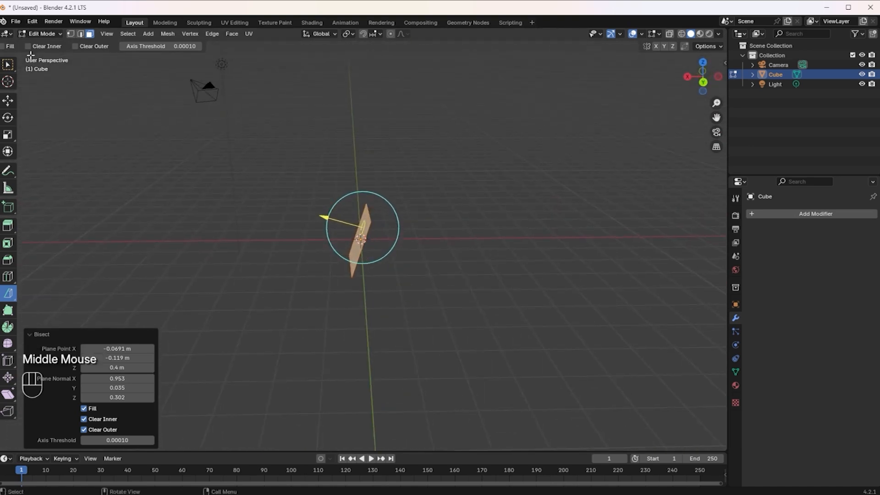
{"action": "left_click", "coordinate": [7, 65]}
{"action": "left_click", "coordinate": [44, 35]}
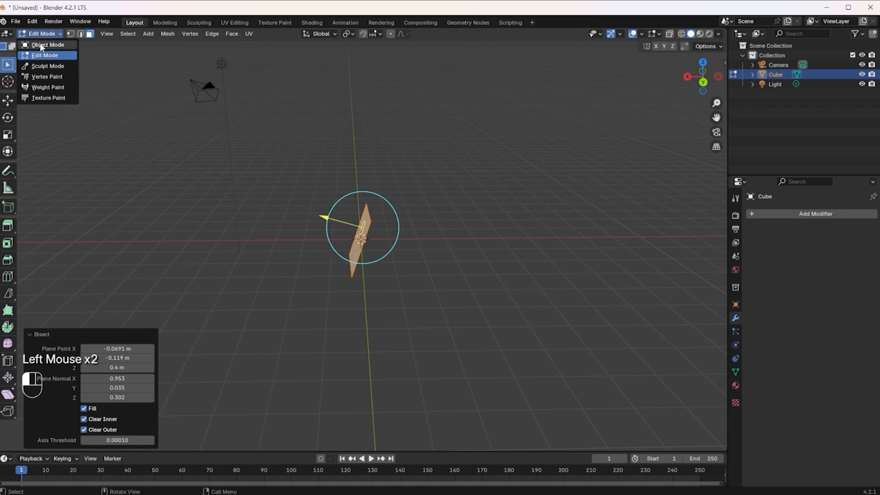
{"action": "left_click", "coordinate": [46, 44]}
{"action": "left_click_drag", "start_coordinate": [308, 231], "coordinate": [372, 280]}
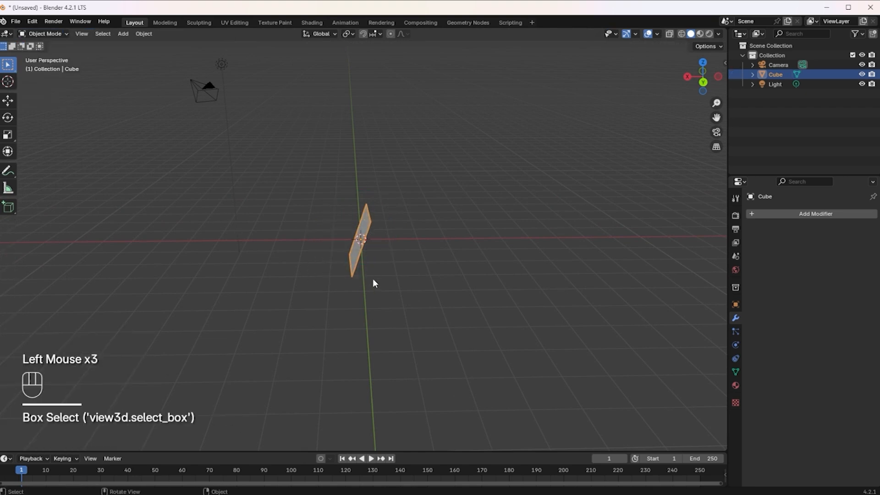
{"action": "key", "text": "Delete"}
{"action": "middle_click_drag", "start_coordinate": [381, 265], "coordinate": [371, 257]}
{"action": "scroll", "coordinate": [373, 255], "scroll_direction": "down", "scroll_amount": 2}
{"action": "scroll", "coordinate": [370, 257], "scroll_direction": "up", "scroll_amount": 2}
{"action": "scroll", "coordinate": [371, 259], "scroll_direction": "up", "scroll_amount": 3}
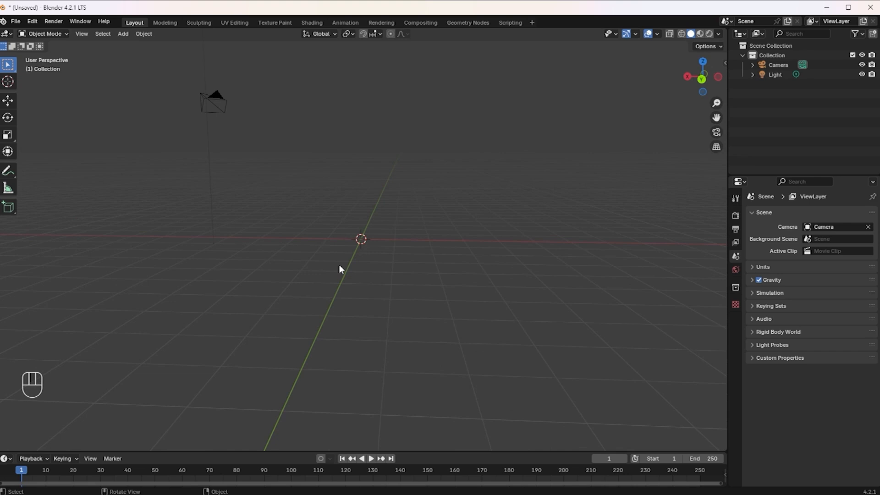
Step: Add a mesh cylinder with the default 32 vertices, 1 m radius and 2 m depth at the origin
{"action": "scroll", "coordinate": [388, 271], "scroll_direction": "down", "scroll_amount": 1}
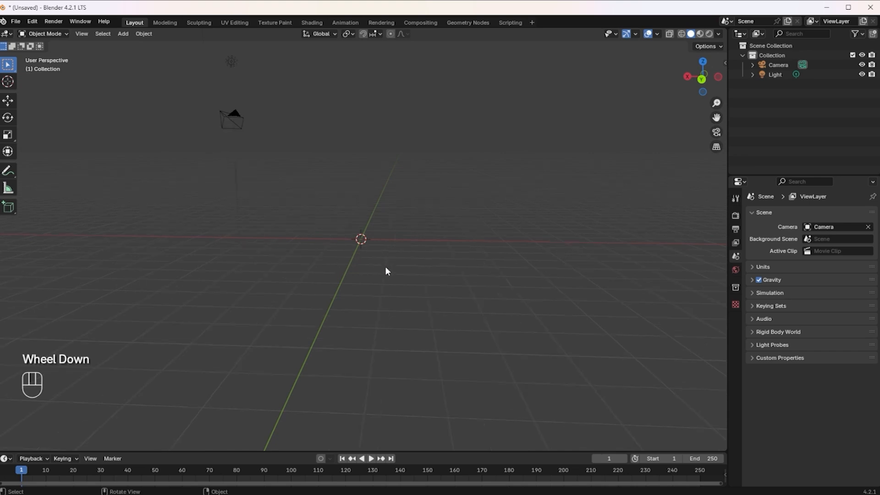
{"action": "key", "text": "shift"}
{"action": "key", "text": "shift+a"}
{"action": "mouse_move", "coordinate": [373, 265]}
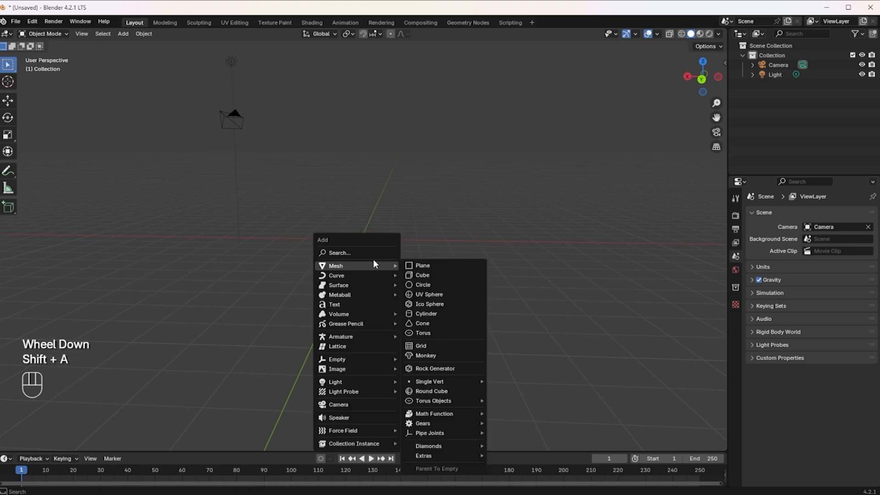
{"action": "left_click", "coordinate": [425, 314]}
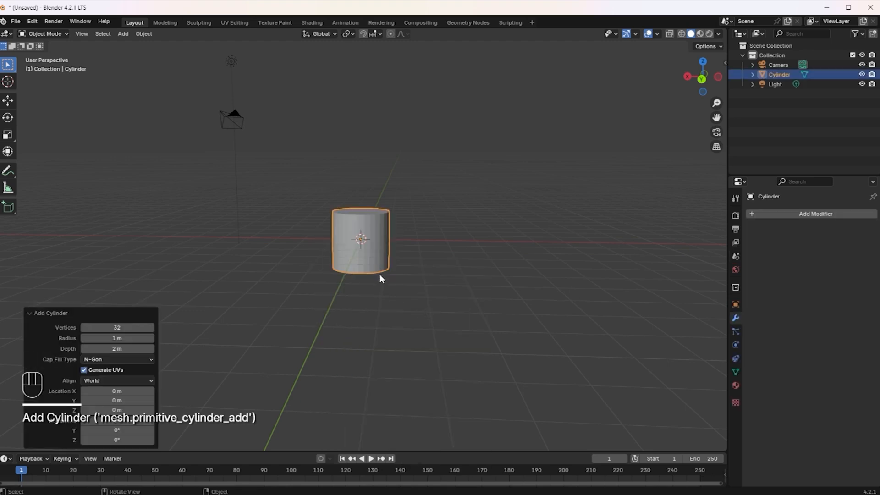
Step: Delete the cylinder's top and bottom cap faces in Edit Mode so only the open side wall is left
{"action": "key", "text": "Tab"}
{"action": "key", "text": "3"}
{"action": "left_click", "coordinate": [371, 213]}
{"action": "middle_click_drag", "start_coordinate": [352, 294], "coordinate": [346, 355]}
{"action": "left_click", "coordinate": [359, 261], "text": "shift"}
{"action": "scroll", "coordinate": [360, 270], "scroll_direction": "down", "scroll_amount": 1}
{"action": "key", "text": "Delete"}
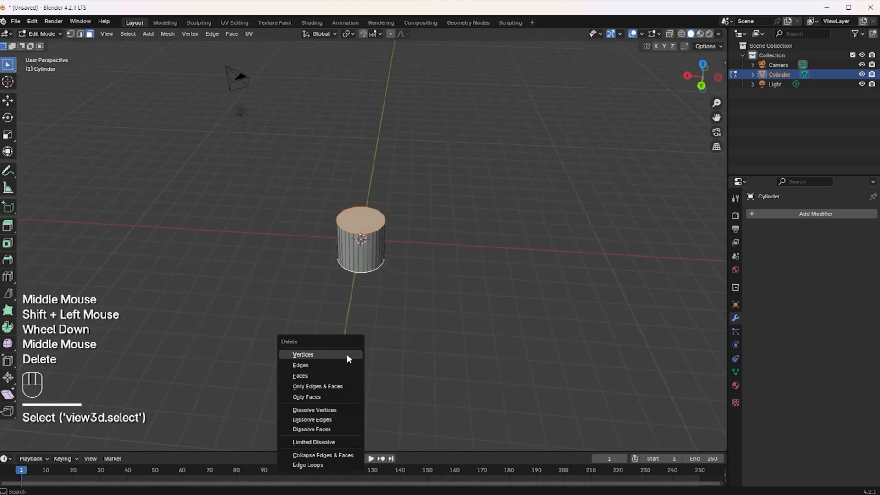
{"action": "left_click", "coordinate": [325, 376]}
{"action": "scroll", "coordinate": [362, 282], "scroll_direction": "up", "scroll_amount": 1}
{"action": "middle_click_drag", "start_coordinate": [362, 281], "coordinate": [368, 257]}
{"action": "scroll", "coordinate": [368, 257], "scroll_direction": "up", "scroll_amount": 1}
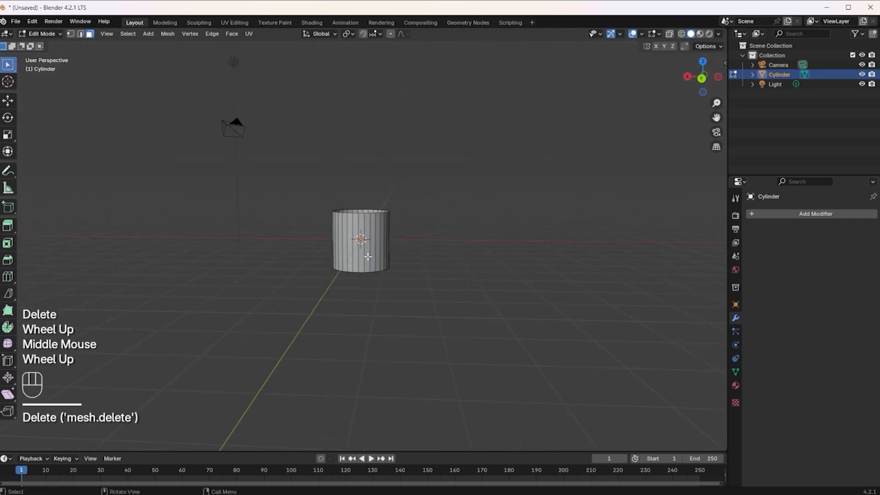
Step: Select the cylinder's top edge ring and scale it up by about 1.57 to flare the wall into a basket shape
{"action": "key", "text": "2"}
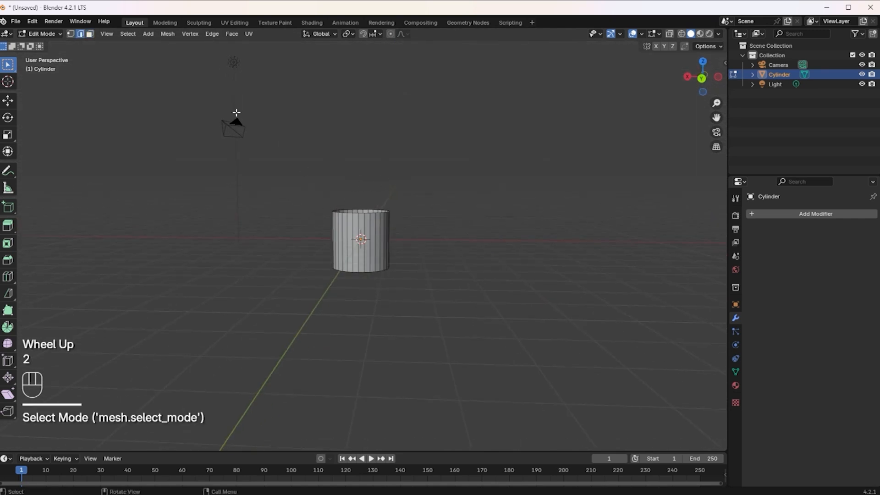
{"action": "left_click_drag", "start_coordinate": [314, 185], "coordinate": [414, 228]}
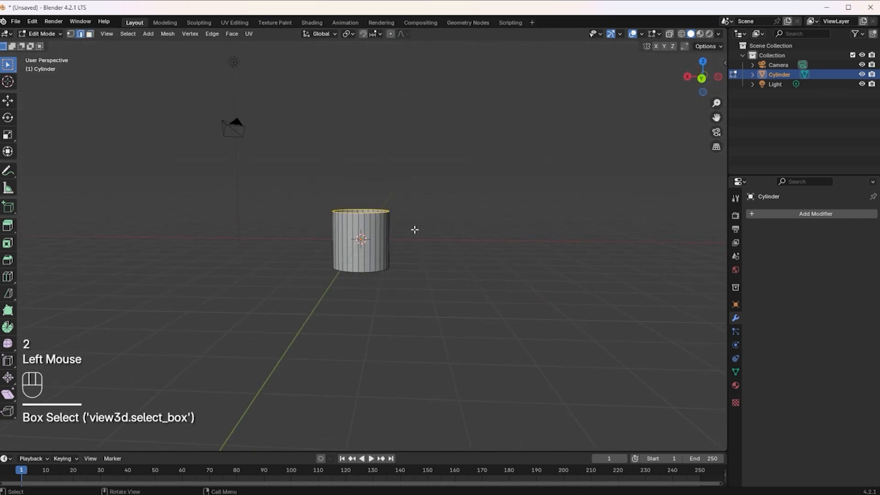
{"action": "key", "text": "s"}
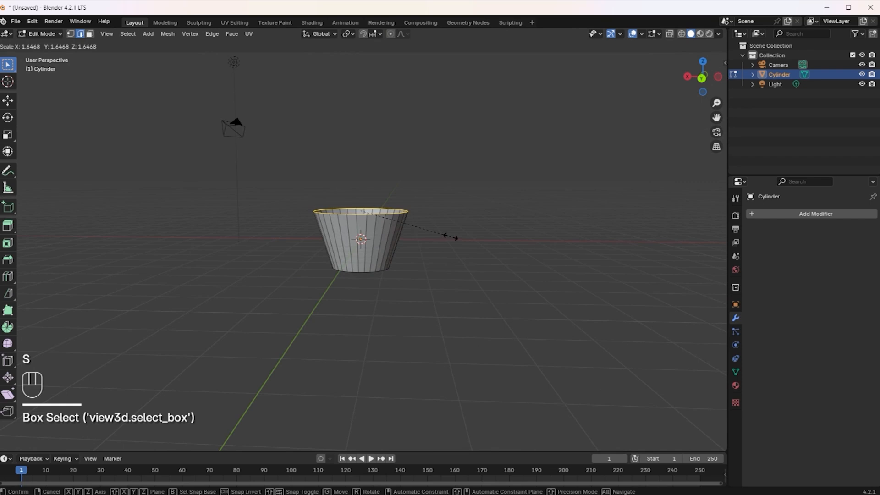
{"action": "left_click", "coordinate": [447, 235]}
{"action": "middle_click_drag", "start_coordinate": [369, 239], "coordinate": [399, 245]}
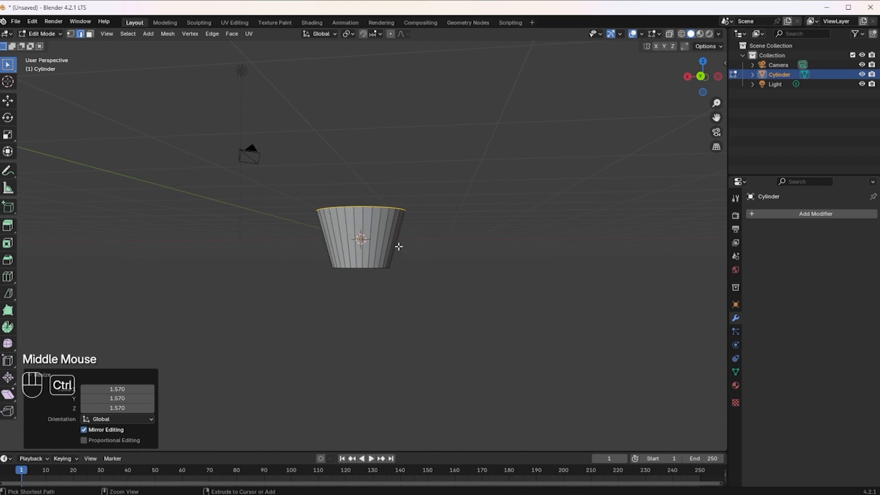
Step: Add 8 horizontal loop cuts around the flared cylinder wall and clear the selection
{"action": "key", "text": "ctrl+r"}
{"action": "left_click", "coordinate": [383, 239]}
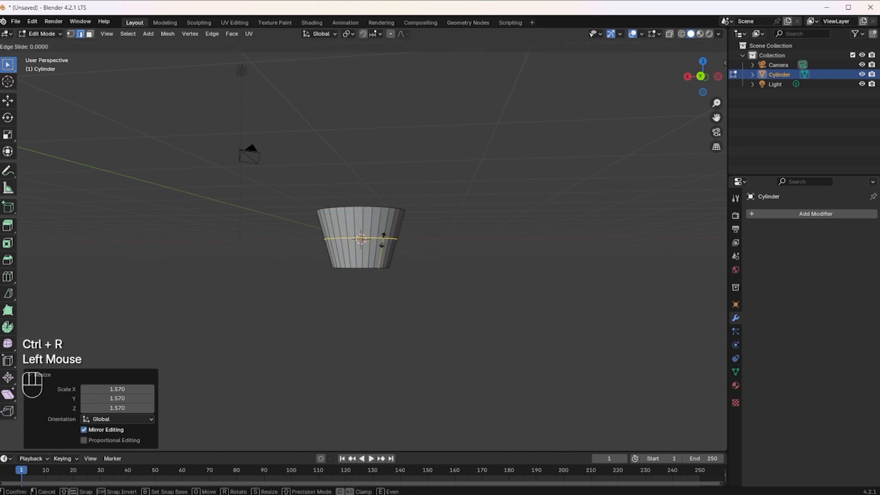
{"action": "left_click", "coordinate": [383, 239]}
{"action": "left_click", "coordinate": [119, 355]}
{"action": "left_click_drag", "start_coordinate": [119, 355], "coordinate": [176, 355]}
{"action": "scroll", "coordinate": [322, 304], "scroll_direction": "up", "scroll_amount": 2}
{"action": "mouse_move", "coordinate": [322, 304]}
{"action": "middle_mouse_down"}
{"action": "mouse_move", "coordinate": [322, 320]}
{"action": "mouse_move", "coordinate": [322, 310]}
{"action": "middle_mouse_up"}
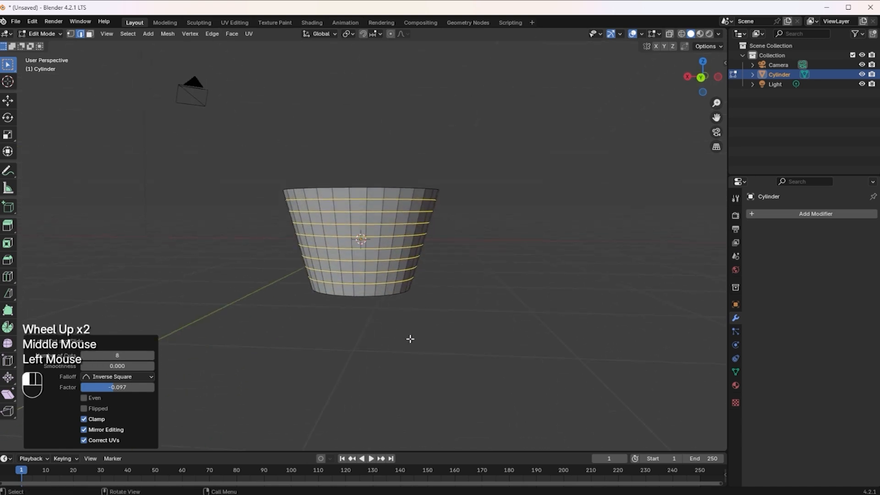
{"action": "left_click", "coordinate": [410, 338]}
{"action": "middle_click_drag", "start_coordinate": [411, 337], "coordinate": [405, 333]}
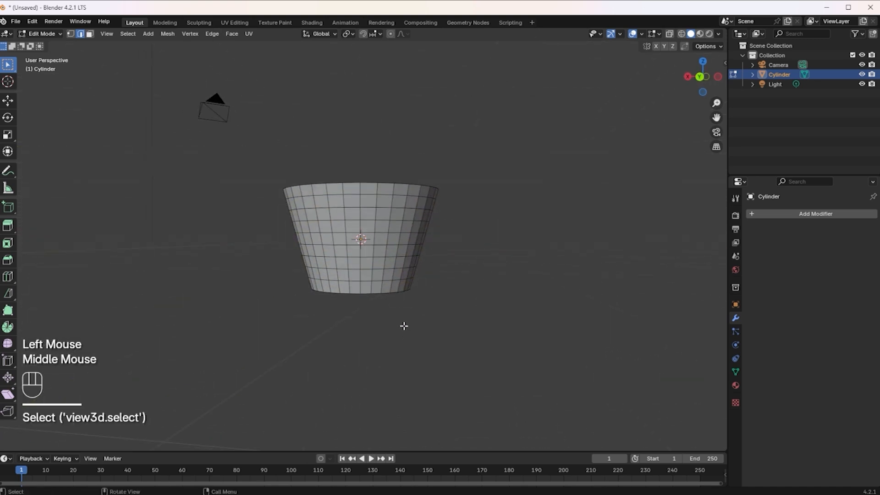
Step: Select the whole mesh in wireframe display and deselect the top row of faces around the rim
{"action": "scroll", "coordinate": [403, 325], "scroll_direction": "down", "scroll_amount": 2}
{"action": "left_click", "coordinate": [682, 33]}
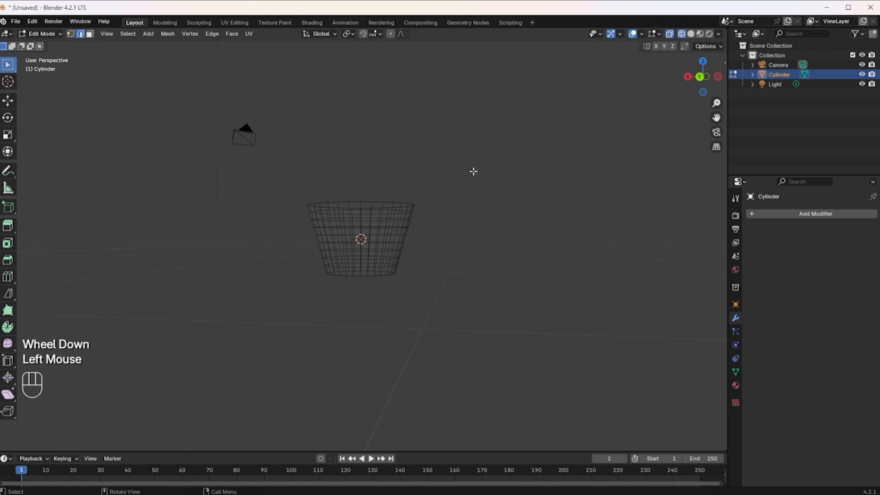
{"action": "key", "text": "a"}
{"action": "middle_click_drag", "start_coordinate": [319, 205], "coordinate": [323, 212]}
{"action": "left_click_drag", "start_coordinate": [368, 183], "coordinate": [435, 206], "text": "ctrl"}
{"action": "middle_click_drag", "start_coordinate": [406, 216], "coordinate": [424, 218], "text": "ctrl"}
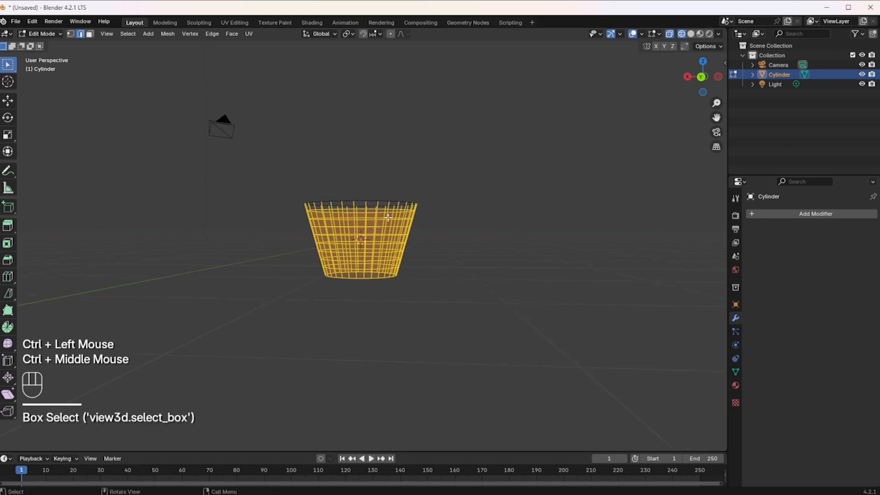
{"action": "scroll", "coordinate": [387, 218], "scroll_direction": "down", "scroll_amount": 2}
{"action": "left_click_drag", "start_coordinate": [309, 211], "coordinate": [409, 226], "text": "ctrl"}
{"action": "scroll", "coordinate": [396, 237], "scroll_direction": "up", "scroll_amount": 1}
{"action": "middle_click_drag", "start_coordinate": [397, 238], "coordinate": [380, 247]}
{"action": "scroll", "coordinate": [412, 239], "scroll_direction": "up", "scroll_amount": 1}
Step: Deselect the bottom row of faces all around the basket and return to solid display
{"action": "left_click_drag", "start_coordinate": [322, 262], "coordinate": [408, 290], "text": "ctrl"}
{"action": "middle_click_drag", "start_coordinate": [407, 290], "coordinate": [397, 286]}
{"action": "left_click_drag", "start_coordinate": [330, 261], "coordinate": [436, 290], "text": "ctrl"}
{"action": "middle_click_drag", "start_coordinate": [441, 290], "coordinate": [367, 285]}
{"action": "scroll", "coordinate": [367, 284], "scroll_direction": "up", "scroll_amount": 2}
{"action": "left_click_drag", "start_coordinate": [308, 276], "coordinate": [458, 314], "text": "ctrl"}
{"action": "middle_click_drag", "start_coordinate": [458, 313], "coordinate": [319, 294]}
{"action": "left_click_drag", "start_coordinate": [308, 270], "coordinate": [388, 304], "text": "ctrl"}
{"action": "mouse_move", "coordinate": [334, 298]}
{"action": "middle_mouse_down"}
{"action": "mouse_move", "coordinate": [337, 316]}
{"action": "mouse_move", "coordinate": [284, 306]}
{"action": "middle_mouse_up"}
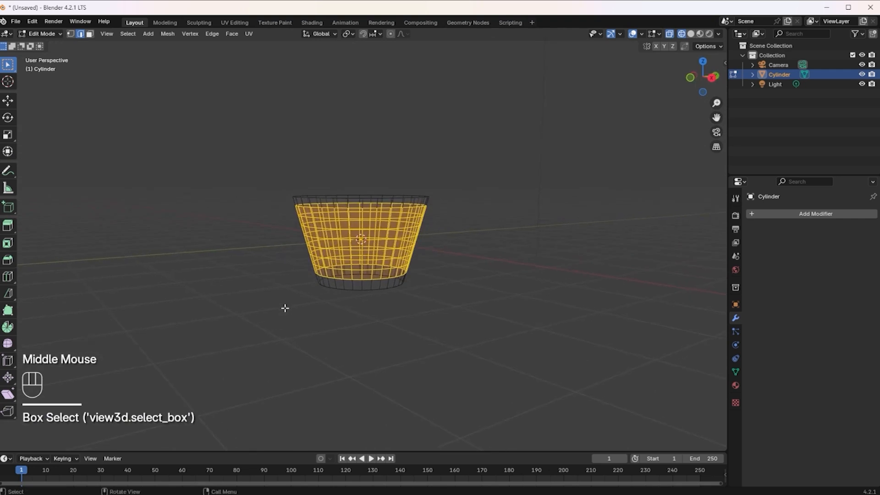
{"action": "left_click", "coordinate": [690, 34]}
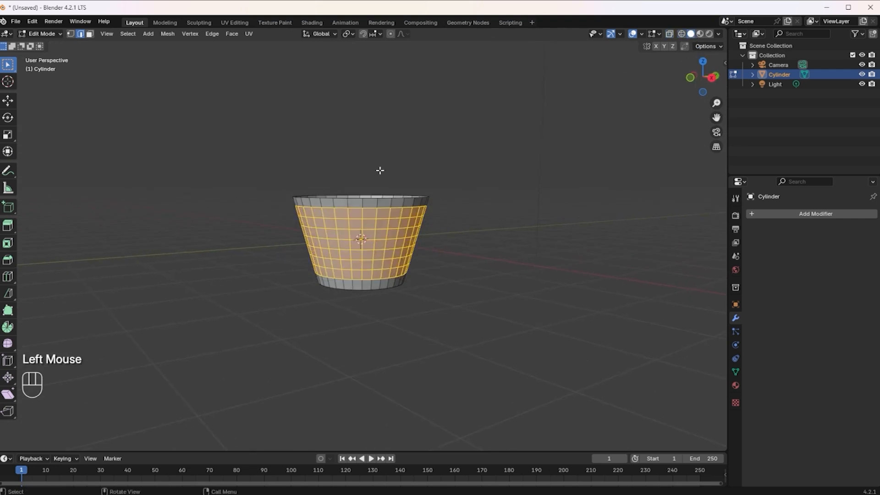
Step: Apply Poke Faces to the selected middle rows in face mode with a 0 m offset, then clear the selection
{"action": "scroll", "coordinate": [379, 170], "scroll_direction": "up", "scroll_amount": 3}
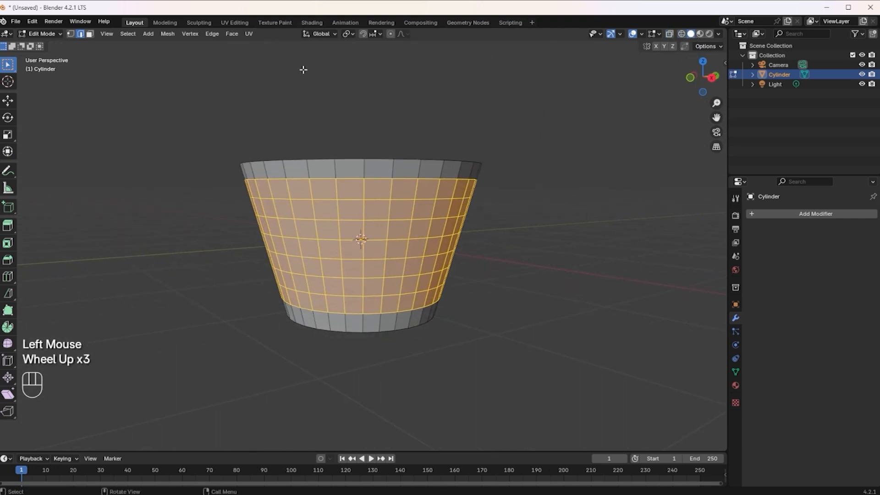
{"action": "left_click", "coordinate": [90, 34]}
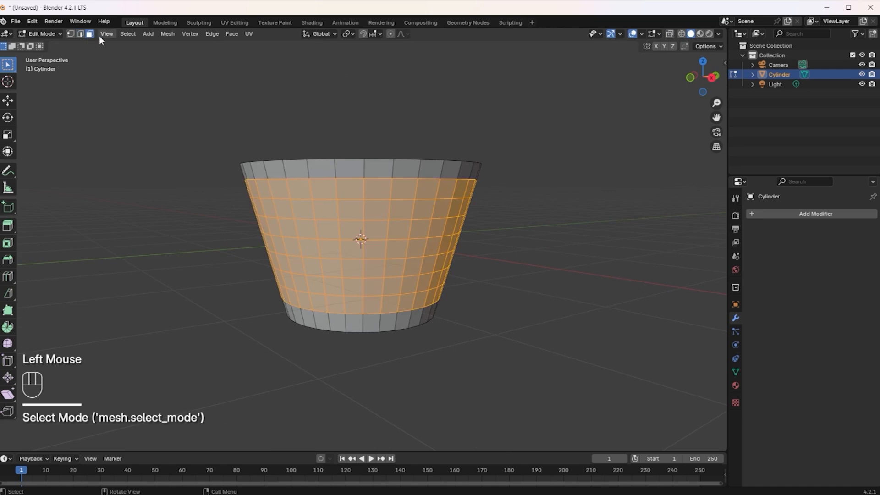
{"action": "left_click", "coordinate": [232, 35]}
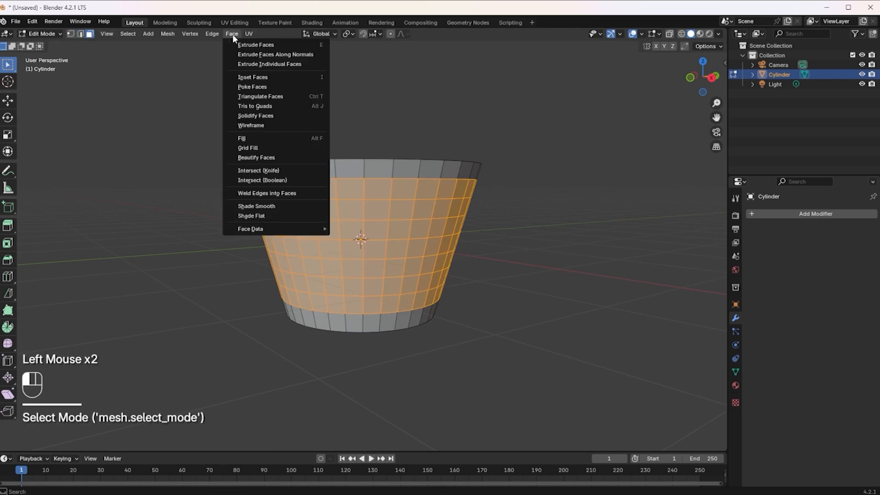
{"action": "left_click", "coordinate": [252, 87]}
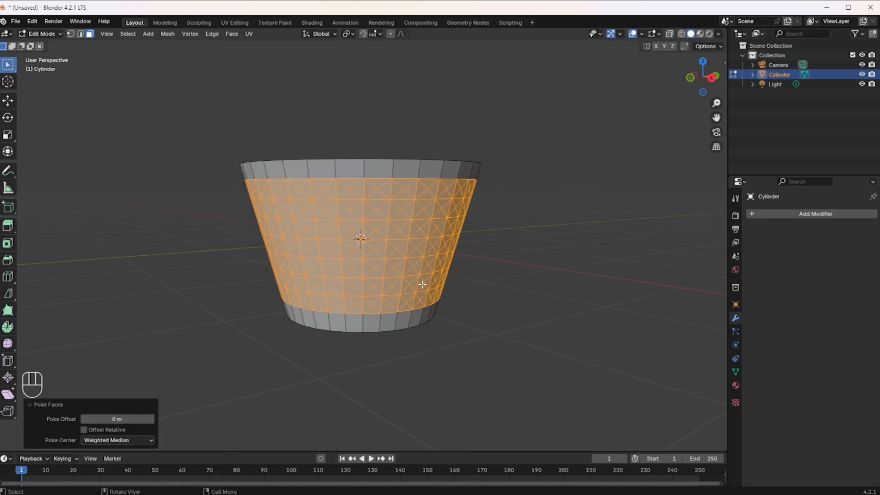
{"action": "scroll", "coordinate": [410, 259], "scroll_direction": "up", "scroll_amount": 1}
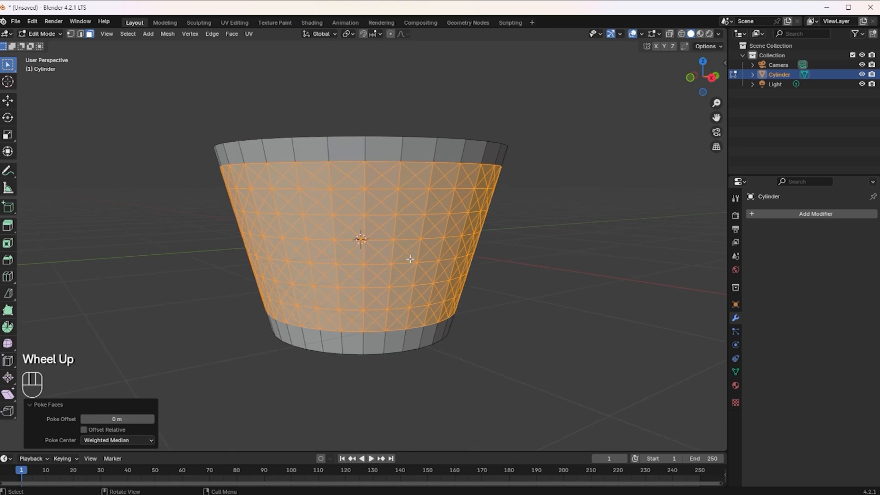
{"action": "mouse_move", "coordinate": [501, 269]}
{"action": "middle_mouse_down"}
{"action": "mouse_move", "coordinate": [544, 273]}
{"action": "mouse_move", "coordinate": [490, 275]}
{"action": "mouse_move", "coordinate": [500, 270]}
{"action": "middle_mouse_up"}
{"action": "left_click", "coordinate": [501, 271]}
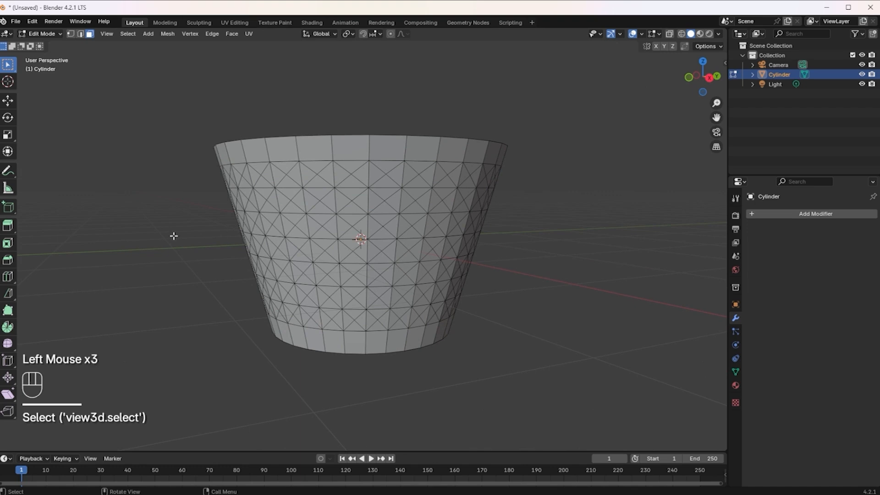
Step: Select two connected diagonal edges on the poked wall and extend the selection to all edges of similar length
{"action": "key", "text": "2"}
{"action": "left_click", "coordinate": [327, 231]}
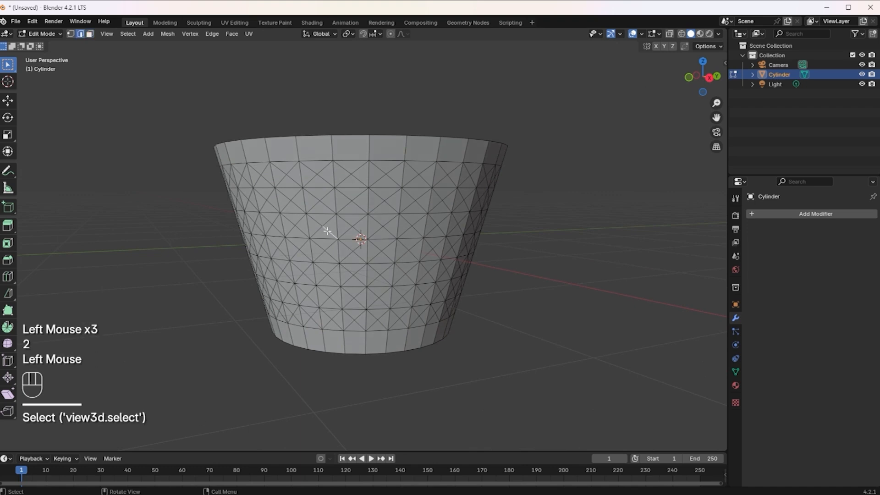
{"action": "left_click", "coordinate": [351, 249], "text": "shift"}
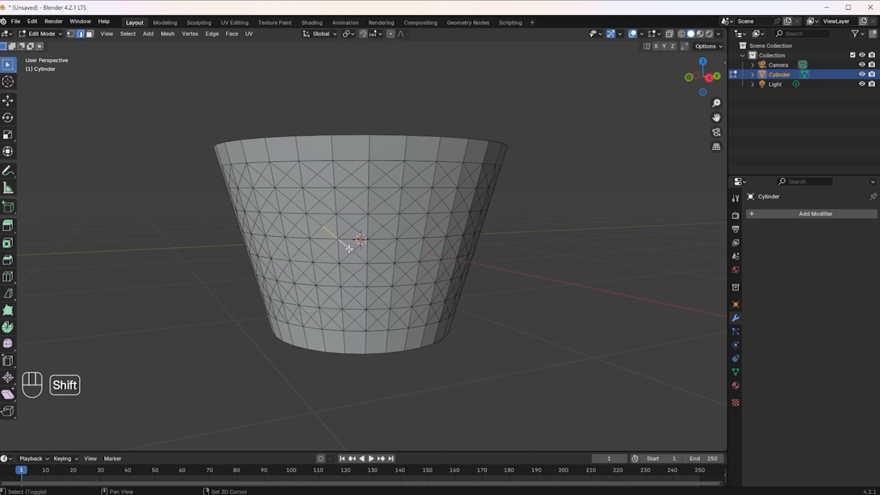
{"action": "key", "text": "shift+g"}
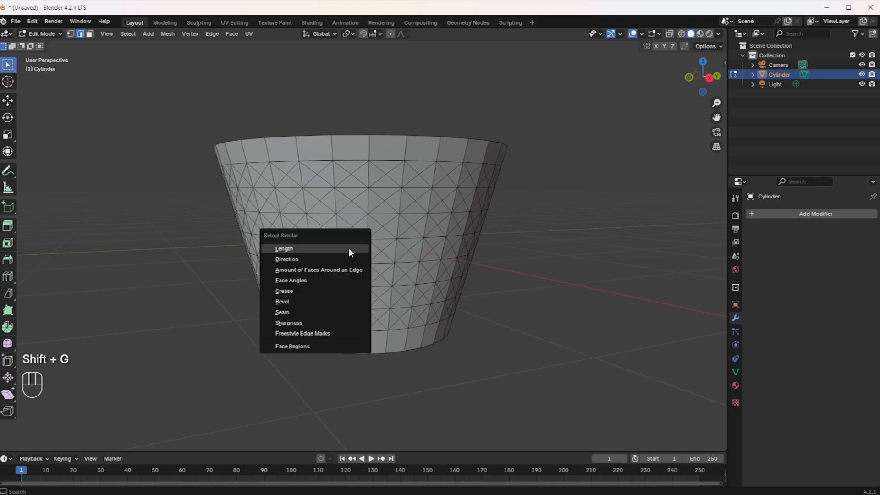
{"action": "left_click", "coordinate": [295, 249]}
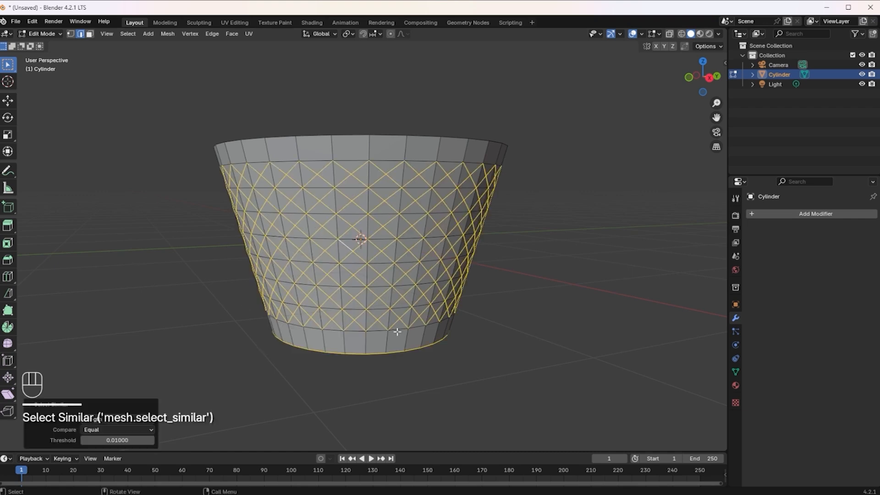
Step: Invert the edge selection and display the basket in wireframe
{"action": "key", "text": "ctrl"}
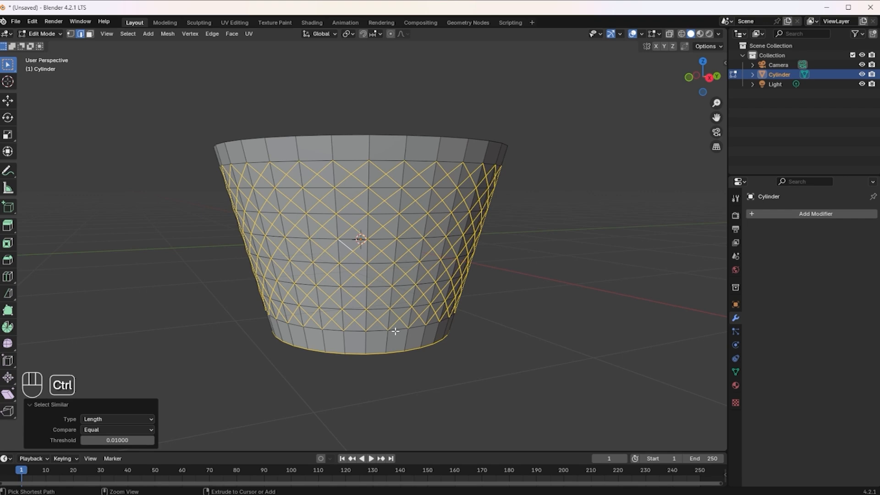
{"action": "key", "text": "ctrl+i"}
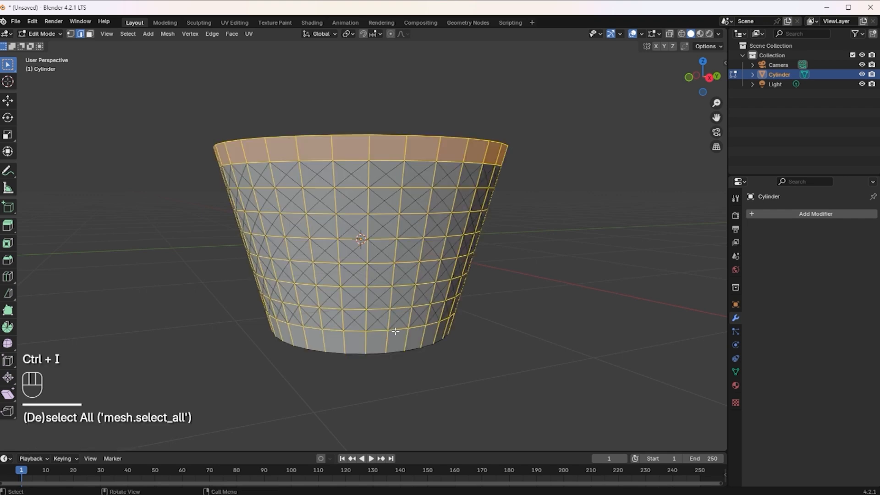
{"action": "middle_click_drag", "start_coordinate": [398, 317], "coordinate": [417, 321]}
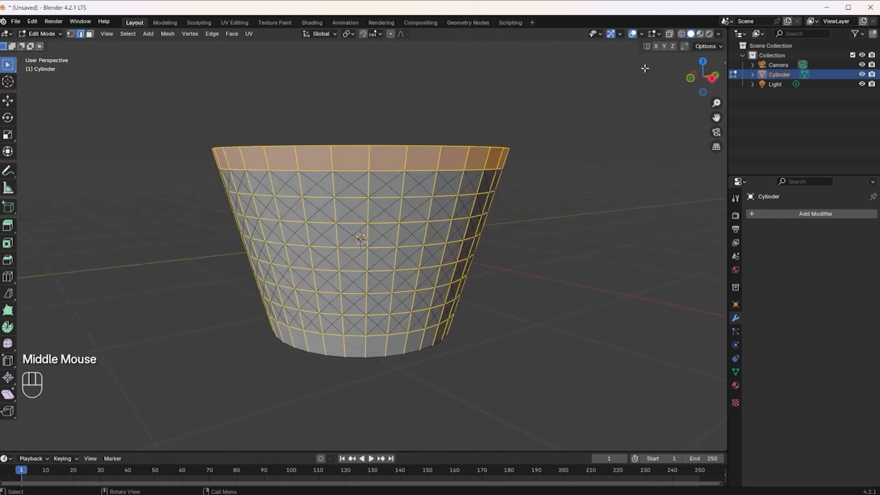
{"action": "left_click", "coordinate": [681, 34]}
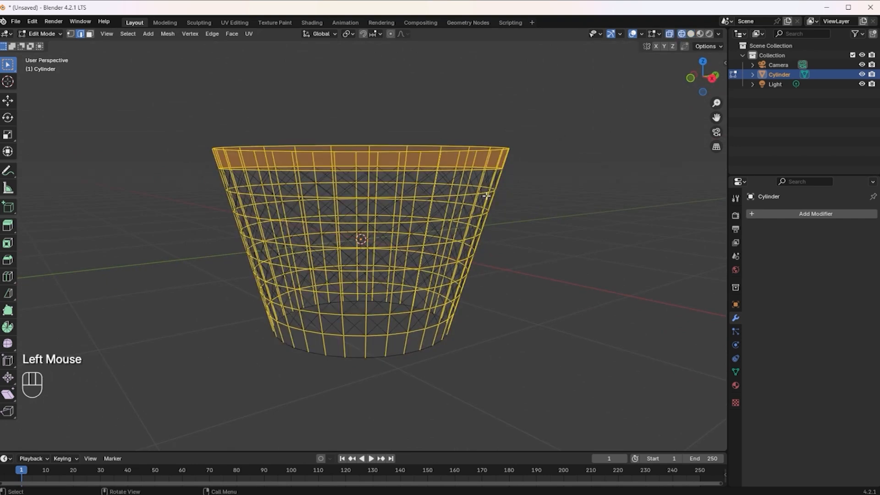
{"action": "scroll", "coordinate": [453, 212], "scroll_direction": "down", "scroll_amount": 2}
{"action": "mouse_move", "coordinate": [453, 212]}
{"action": "middle_mouse_down"}
{"action": "mouse_move", "coordinate": [452, 205]}
{"action": "mouse_move", "coordinate": [448, 212]}
{"action": "middle_mouse_up"}
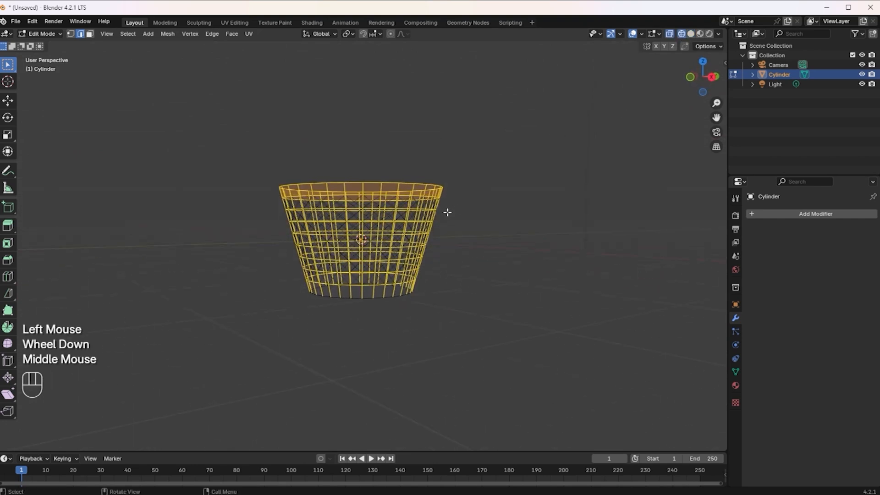
Step: Deselect the rim edges and vertical edges of the plain top band all around the basket
{"action": "left_click_drag", "start_coordinate": [229, 160], "coordinate": [465, 187], "text": "ctrl"}
{"action": "left_click_drag", "start_coordinate": [220, 165], "coordinate": [460, 193], "text": "ctrl"}
{"action": "middle_click_drag", "start_coordinate": [460, 192], "coordinate": [325, 196]}
{"action": "left_click_drag", "start_coordinate": [254, 169], "coordinate": [450, 187], "text": "ctrl"}
{"action": "middle_click_drag", "start_coordinate": [444, 192], "coordinate": [377, 191]}
{"action": "left_click_drag", "start_coordinate": [359, 164], "coordinate": [489, 185], "text": "ctrl"}
{"action": "middle_click_drag", "start_coordinate": [489, 185], "coordinate": [354, 196]}
{"action": "left_click_drag", "start_coordinate": [335, 165], "coordinate": [439, 193], "text": "ctrl"}
{"action": "left_click_drag", "start_coordinate": [374, 172], "coordinate": [479, 193], "text": "ctrl"}
{"action": "key", "text": "ctrl+z"}
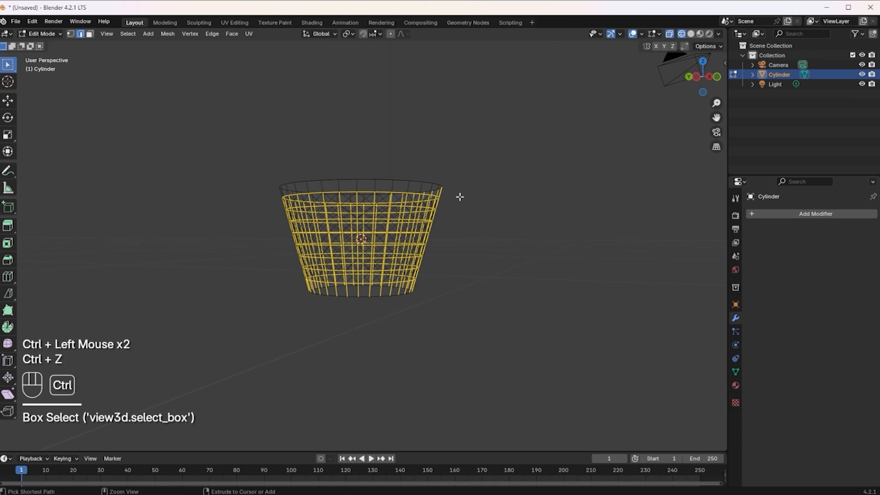
{"action": "middle_click_drag", "start_coordinate": [452, 202], "coordinate": [337, 162]}
{"action": "left_click_drag", "start_coordinate": [326, 134], "coordinate": [453, 191], "text": "ctrl"}
{"action": "middle_click_drag", "start_coordinate": [508, 188], "coordinate": [353, 163]}
{"action": "left_click_drag", "start_coordinate": [355, 164], "coordinate": [425, 181], "text": "ctrl"}
Step: Deselect the edges of the plain bottom band of the basket
{"action": "middle_click_drag", "start_coordinate": [425, 181], "coordinate": [430, 308]}
{"action": "left_click_drag", "start_coordinate": [296, 288], "coordinate": [552, 329], "text": "ctrl"}
{"action": "middle_click_drag", "start_coordinate": [426, 330], "coordinate": [505, 324]}
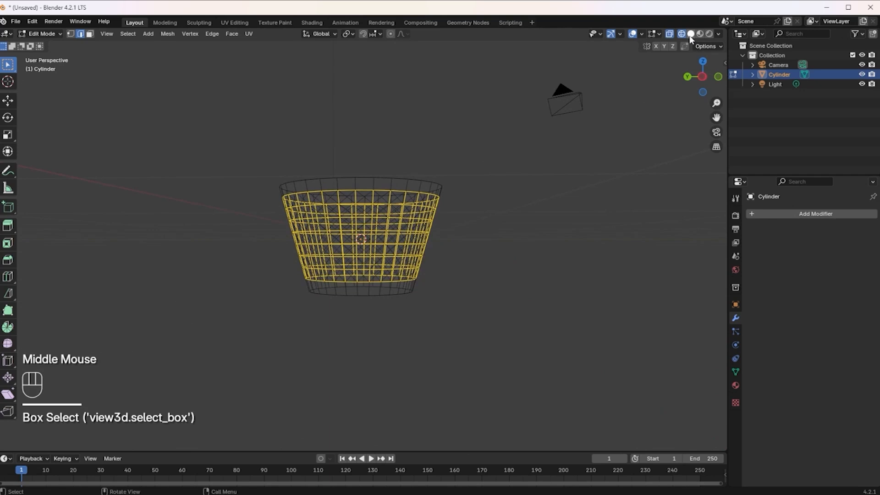
Step: Return to solid display and dissolve the selected horizontal and vertical edges, leaving only the diagonal pattern
{"action": "left_click", "coordinate": [690, 34]}
{"action": "scroll", "coordinate": [360, 236], "scroll_direction": "up", "scroll_amount": 2}
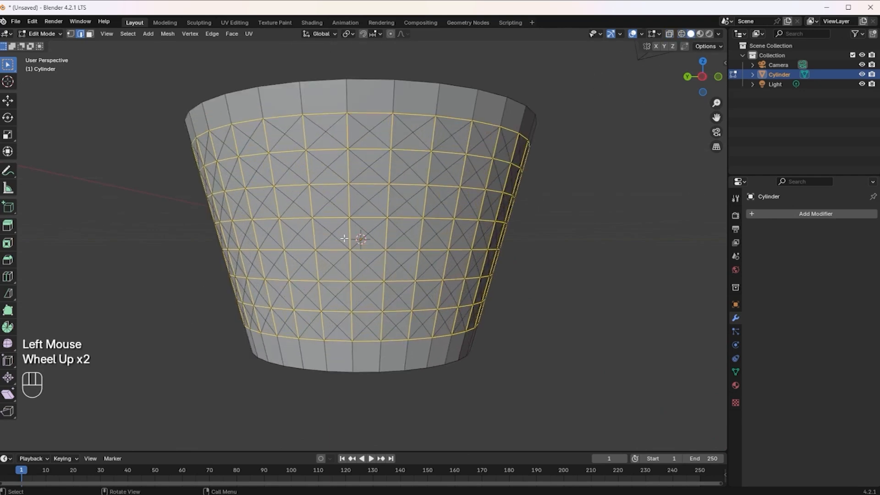
{"action": "key", "text": "Delete"}
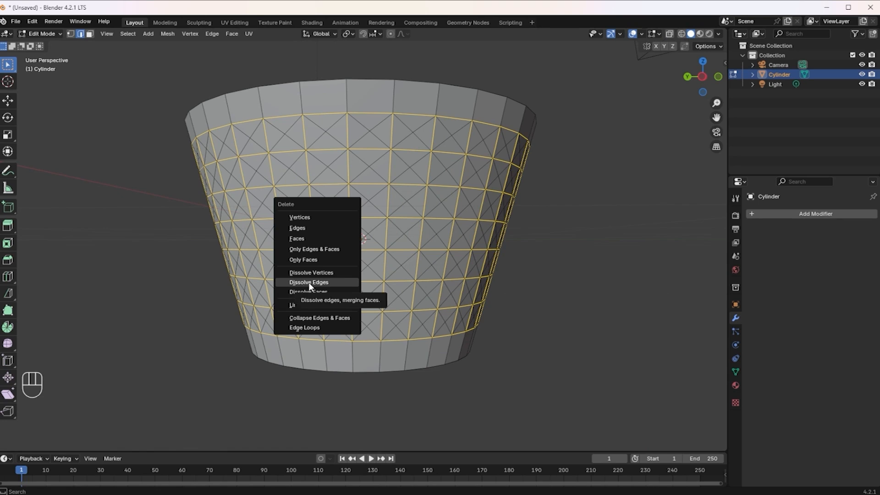
{"action": "left_click", "coordinate": [310, 282]}
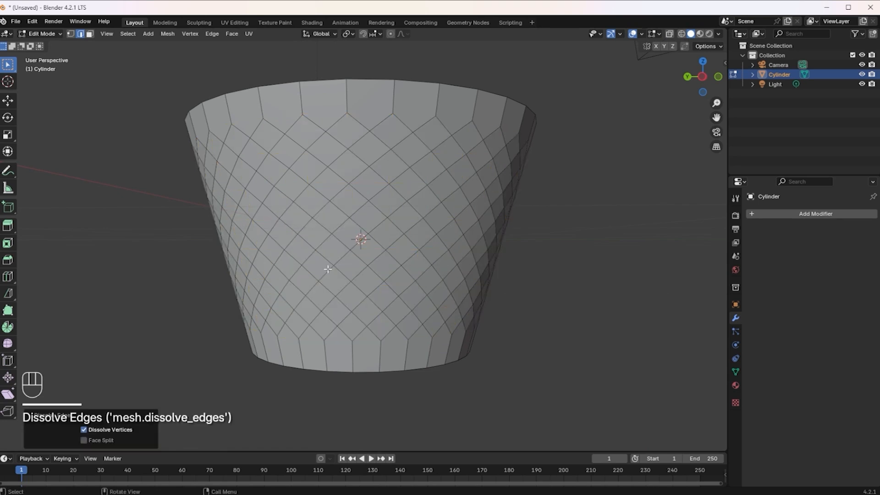
{"action": "middle_click_drag", "start_coordinate": [327, 268], "coordinate": [382, 257]}
{"action": "scroll", "coordinate": [405, 284], "scroll_direction": "down", "scroll_amount": 2}
{"action": "scroll", "coordinate": [381, 257], "scroll_direction": "up", "scroll_amount": 2}
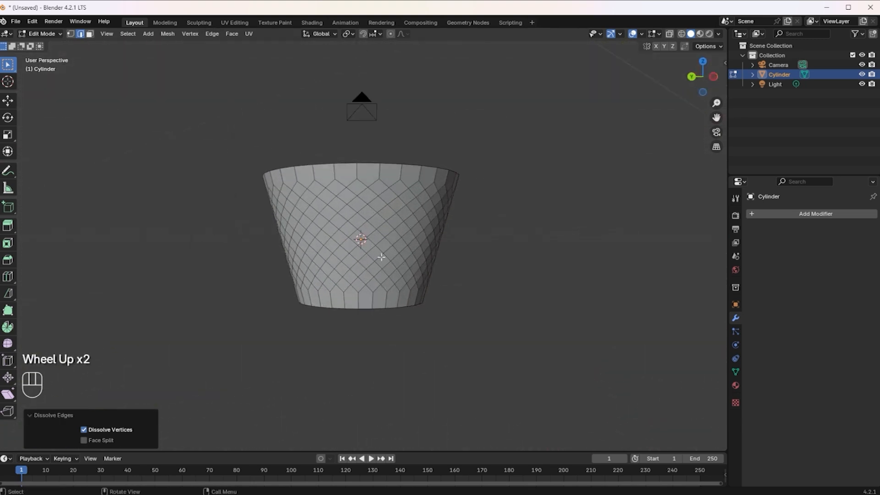
Step: Select the entire basket mesh
{"action": "key", "text": "a"}
{"action": "left_click", "coordinate": [342, 239]}
{"action": "key", "text": "a"}
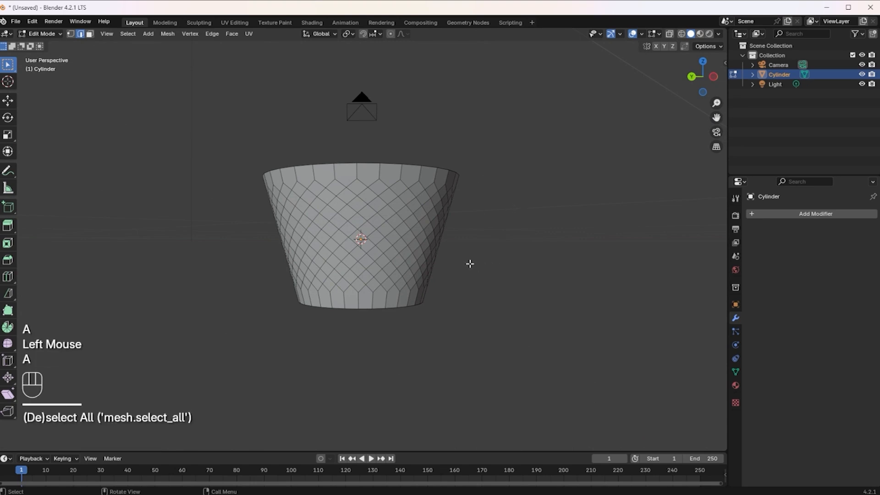
{"action": "left_click", "coordinate": [503, 226]}
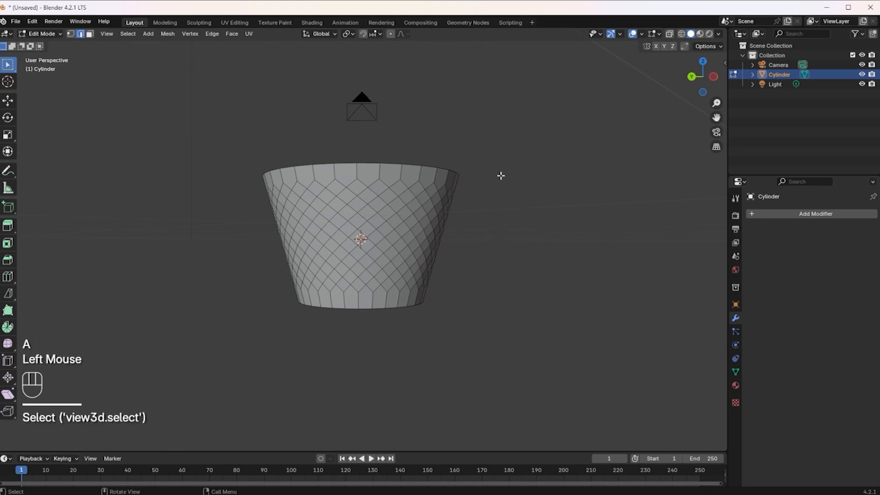
{"action": "key", "text": "a"}
{"action": "middle_click_drag", "start_coordinate": [474, 197], "coordinate": [498, 191]}
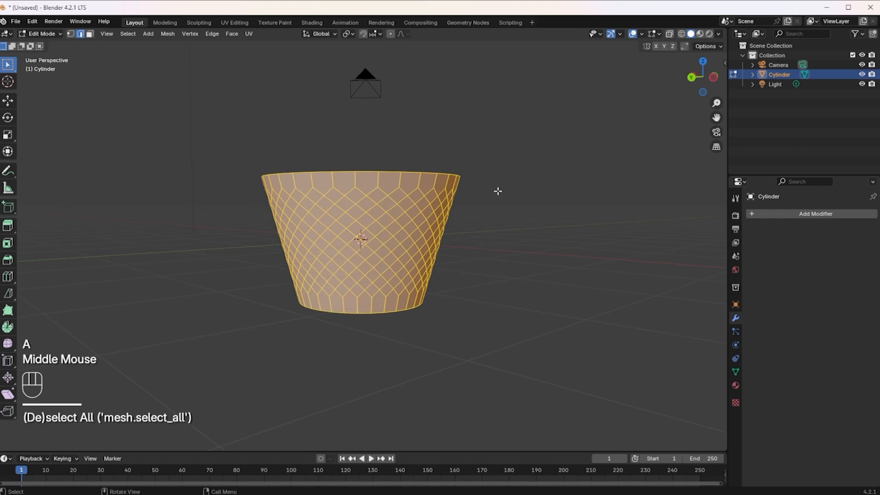
Step: Display the basket in wireframe and deselect the top rim band all around
{"action": "left_click", "coordinate": [681, 33]}
{"action": "left_click_drag", "start_coordinate": [220, 157], "coordinate": [466, 182], "text": "shift"}
{"action": "middle_click_drag", "start_coordinate": [465, 183], "coordinate": [413, 194]}
{"action": "left_click_drag", "start_coordinate": [210, 148], "coordinate": [460, 179], "text": "ctrl"}
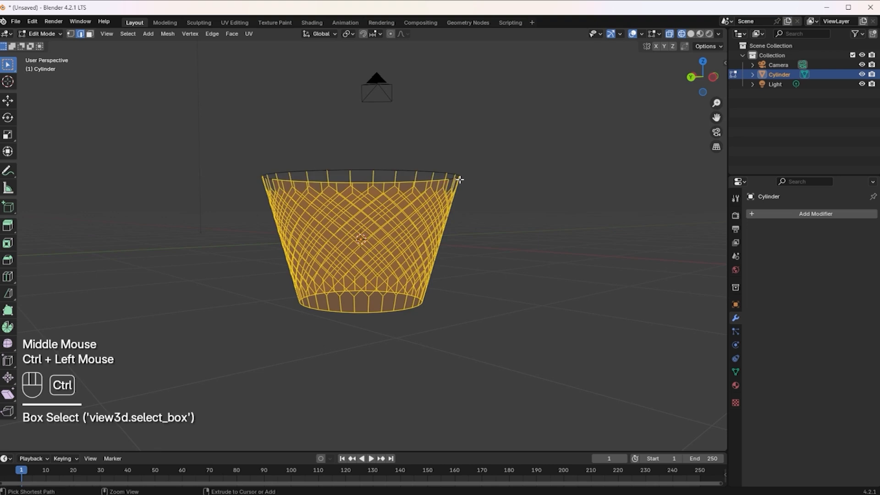
{"action": "middle_click_drag", "start_coordinate": [460, 179], "coordinate": [523, 184]}
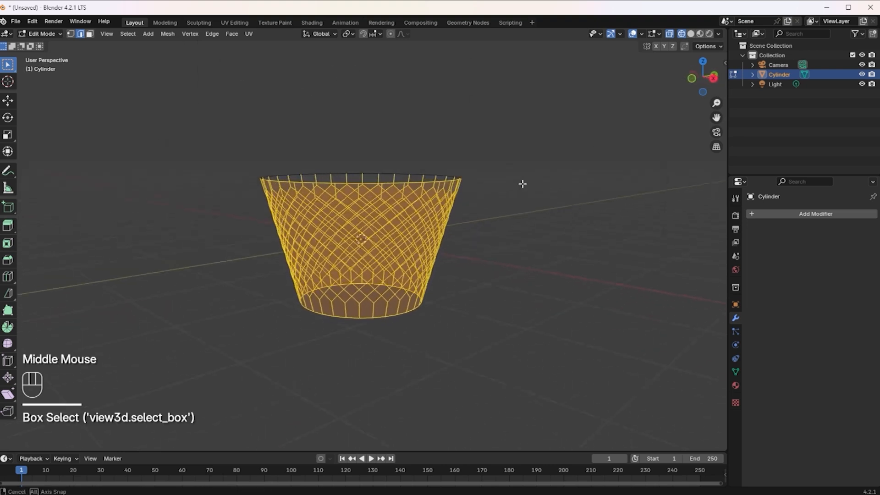
{"action": "left_click_drag", "start_coordinate": [232, 147], "coordinate": [421, 185], "text": "ctrl"}
{"action": "mouse_move", "coordinate": [231, 164]}
{"action": "middle_mouse_down"}
{"action": "mouse_move", "coordinate": [304, 167]}
{"action": "mouse_move", "coordinate": [328, 157]}
{"action": "mouse_move", "coordinate": [238, 172]}
{"action": "middle_mouse_up"}
{"action": "left_click_drag", "start_coordinate": [240, 171], "coordinate": [452, 181], "text": "ctrl"}
{"action": "left_click_drag", "start_coordinate": [325, 162], "coordinate": [483, 184], "text": "ctrl"}
Step: Deselect the bottom band all around the basket and return to solid display
{"action": "middle_click_drag", "start_coordinate": [425, 286], "coordinate": [360, 304]}
{"action": "left_click_drag", "start_coordinate": [286, 297], "coordinate": [460, 330], "text": "ctrl"}
{"action": "middle_click_drag", "start_coordinate": [418, 326], "coordinate": [320, 311]}
{"action": "left_click_drag", "start_coordinate": [289, 296], "coordinate": [460, 318], "text": "ctrl"}
{"action": "mouse_move", "coordinate": [330, 299]}
{"action": "middle_mouse_down"}
{"action": "mouse_move", "coordinate": [505, 305]}
{"action": "mouse_move", "coordinate": [474, 316]}
{"action": "middle_mouse_up"}
{"action": "left_click", "coordinate": [690, 34]}
{"action": "middle_click_drag", "start_coordinate": [422, 286], "coordinate": [419, 267]}
Step: Switch to face selection and extrude the diamond faces individually outward by about 0.0313 m
{"action": "right_click", "coordinate": [403, 236]}
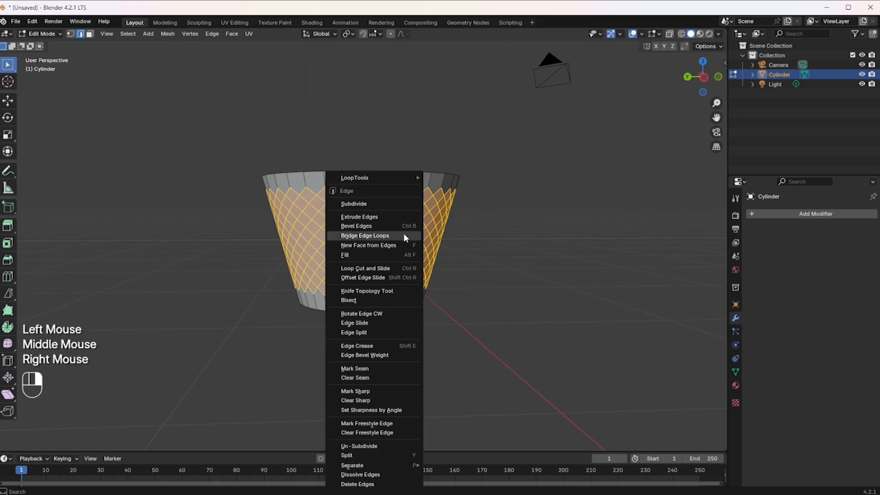
{"action": "left_click", "coordinate": [90, 35]}
{"action": "right_click", "coordinate": [350, 238]}
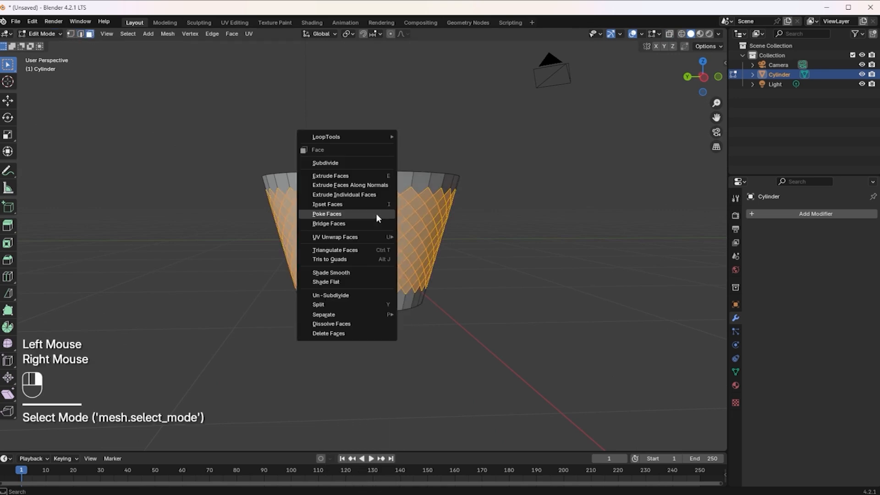
{"action": "left_click", "coordinate": [353, 194]}
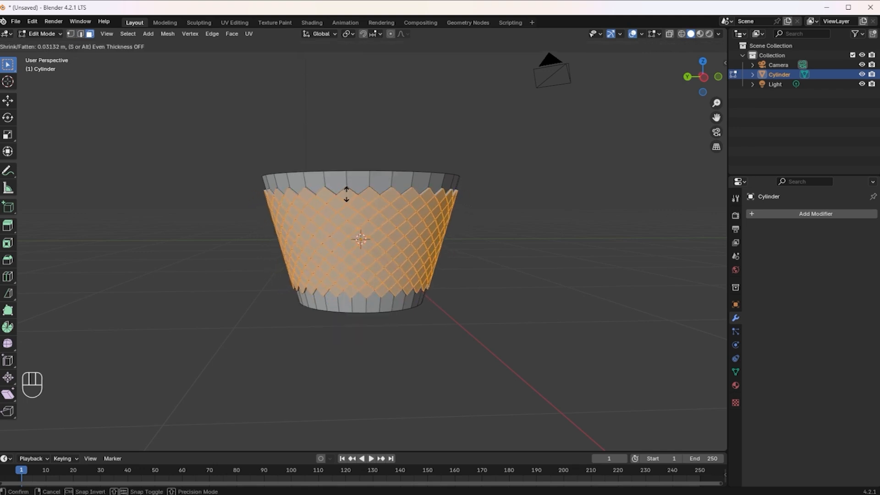
{"action": "left_click", "coordinate": [346, 194]}
Step: Inset the diamond faces with a thickness of about 0.029 m and delete the resulting inner faces
{"action": "key", "text": "i"}
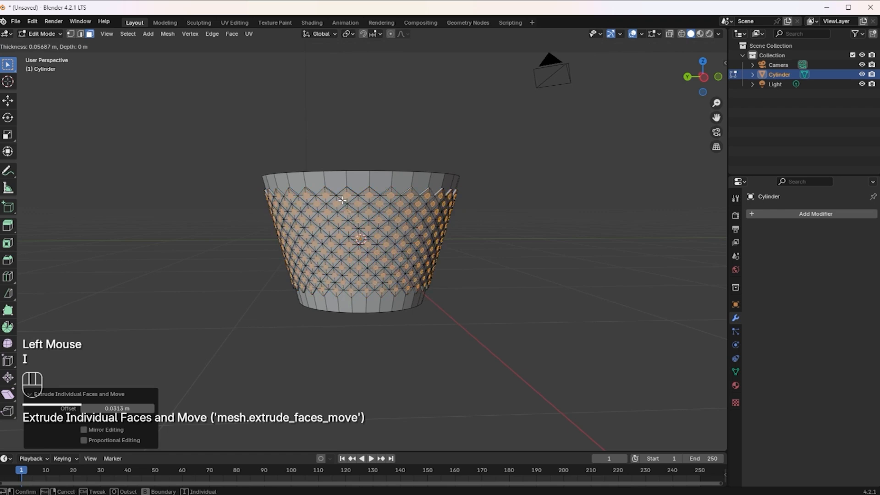
{"action": "left_click", "coordinate": [347, 204]}
{"action": "mouse_move", "coordinate": [393, 258]}
{"action": "middle_mouse_down"}
{"action": "mouse_move", "coordinate": [477, 298]}
{"action": "mouse_move", "coordinate": [510, 273]}
{"action": "mouse_move", "coordinate": [407, 261]}
{"action": "middle_mouse_up"}
{"action": "key", "text": "x"}
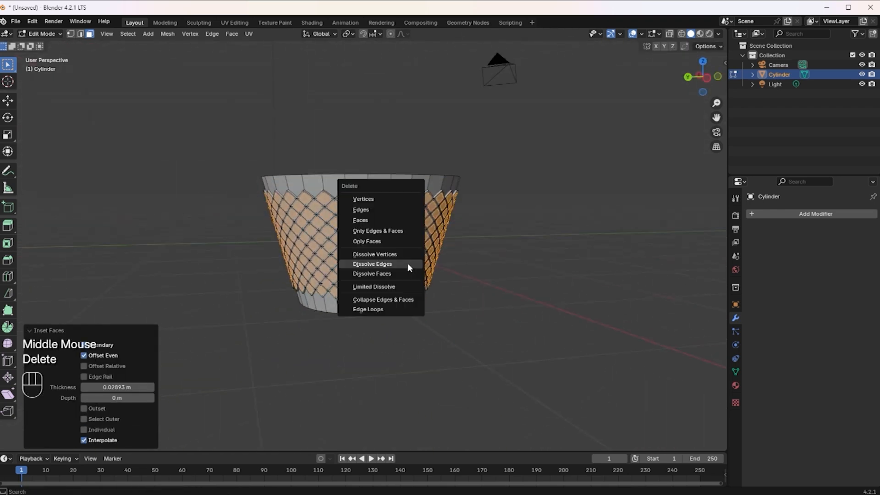
{"action": "left_click", "coordinate": [375, 221]}
{"action": "middle_click_drag", "start_coordinate": [436, 287], "coordinate": [406, 273]}
{"action": "scroll", "coordinate": [418, 297], "scroll_direction": "down", "scroll_amount": 2}
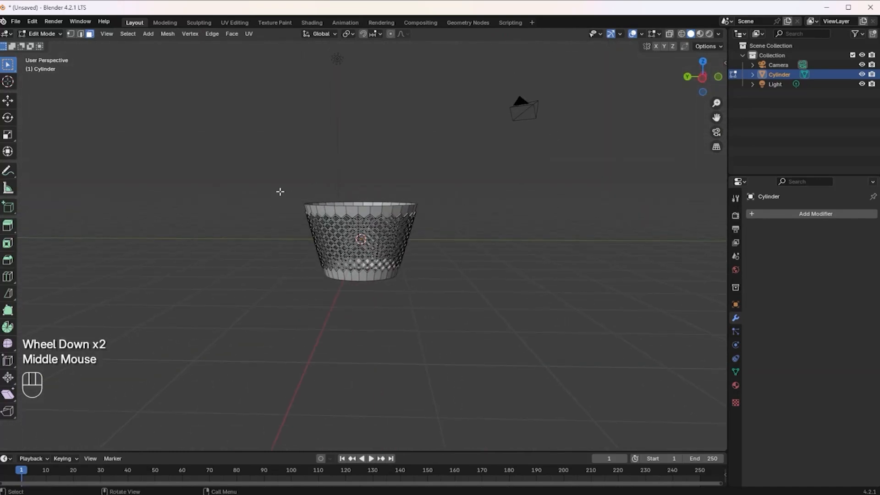
{"action": "left_click", "coordinate": [680, 34]}
{"action": "middle_click_drag", "start_coordinate": [555, 198], "coordinate": [487, 289]}
{"action": "left_click_drag", "start_coordinate": [437, 195], "coordinate": [442, 202]}
{"action": "middle_click_drag", "start_coordinate": [434, 208], "coordinate": [438, 222]}
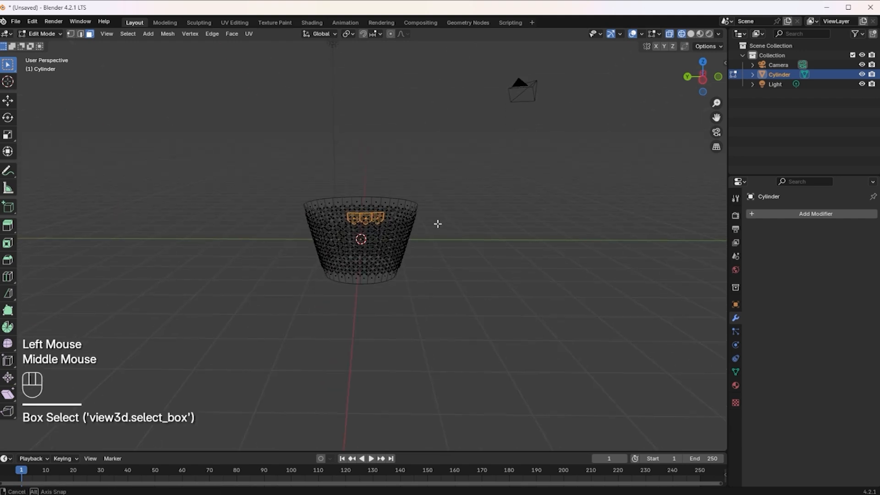
Step: Switch to edge selection, clear the selection and show the basket in solid display
{"action": "left_click", "coordinate": [81, 34]}
{"action": "left_click_drag", "start_coordinate": [237, 171], "coordinate": [440, 208]}
{"action": "mouse_move", "coordinate": [432, 216]}
{"action": "middle_mouse_down"}
{"action": "mouse_move", "coordinate": [426, 205]}
{"action": "mouse_move", "coordinate": [435, 212]}
{"action": "middle_mouse_up"}
{"action": "left_click", "coordinate": [435, 212]}
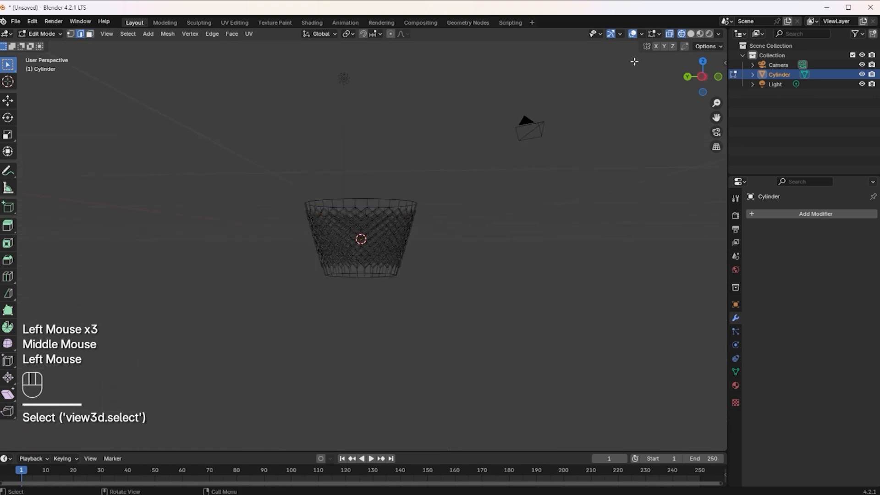
{"action": "left_click", "coordinate": [686, 37]}
{"action": "left_click", "coordinate": [688, 35]}
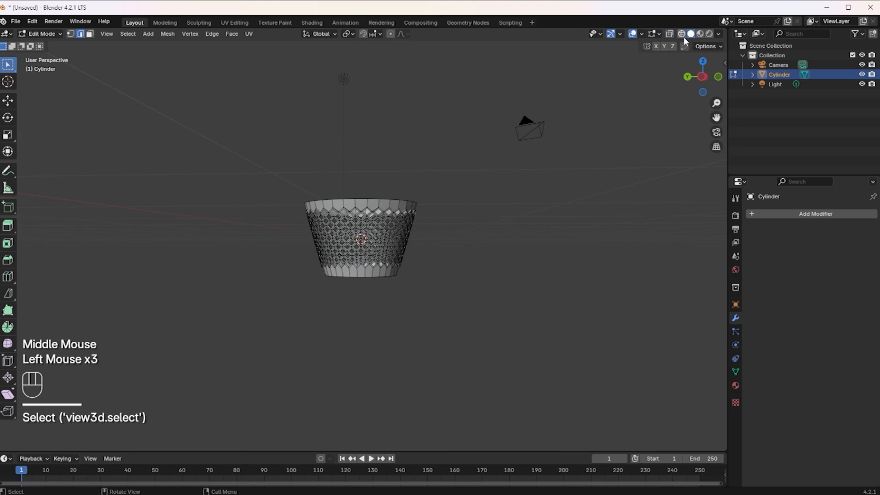
{"action": "left_click", "coordinate": [606, 154]}
{"action": "mouse_move", "coordinate": [400, 242]}
{"action": "middle_mouse_down"}
{"action": "mouse_move", "coordinate": [413, 240]}
{"action": "mouse_move", "coordinate": [405, 242]}
{"action": "middle_mouse_up"}
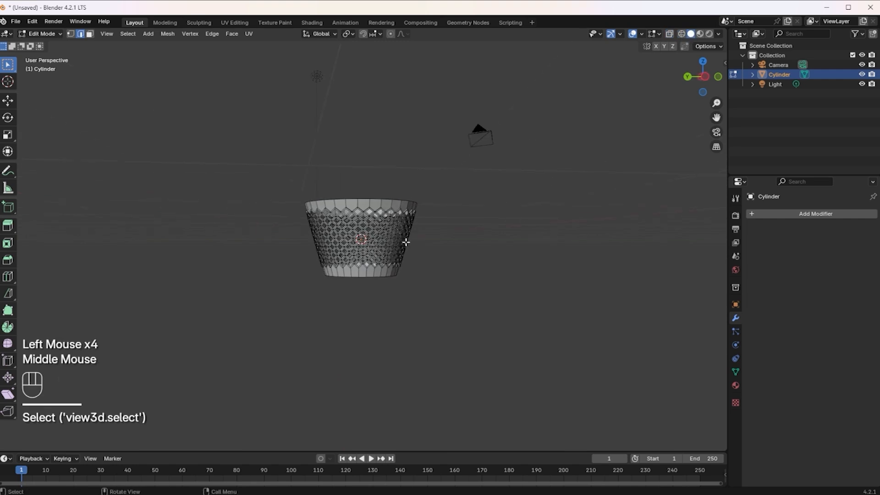
Step: Select the top rim edges all around the basket
{"action": "left_click_drag", "start_coordinate": [284, 195], "coordinate": [381, 203]}
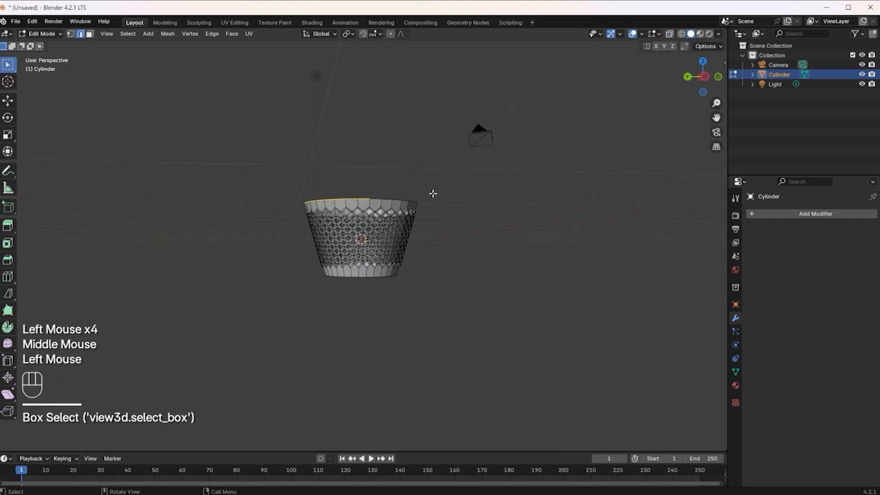
{"action": "left_click_drag", "start_coordinate": [442, 188], "coordinate": [352, 201], "text": "shift"}
{"action": "middle_click_drag", "start_coordinate": [352, 202], "coordinate": [200, 233]}
{"action": "left_click_drag", "start_coordinate": [271, 185], "coordinate": [427, 207], "text": "shift"}
{"action": "middle_click_drag", "start_coordinate": [417, 212], "coordinate": [317, 178]}
{"action": "left_click_drag", "start_coordinate": [317, 178], "coordinate": [414, 207], "text": "shift"}
{"action": "middle_click_drag", "start_coordinate": [414, 207], "coordinate": [570, 234]}
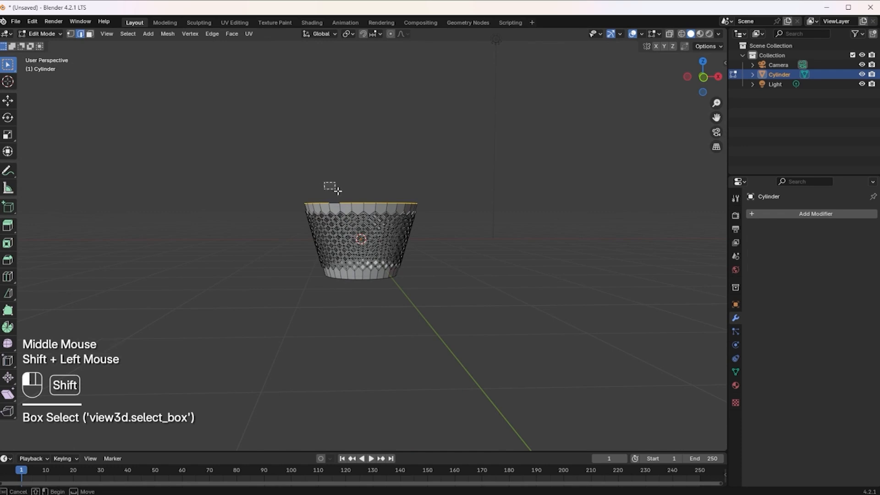
{"action": "left_click_drag", "start_coordinate": [346, 205], "coordinate": [346, 205], "text": "shift"}
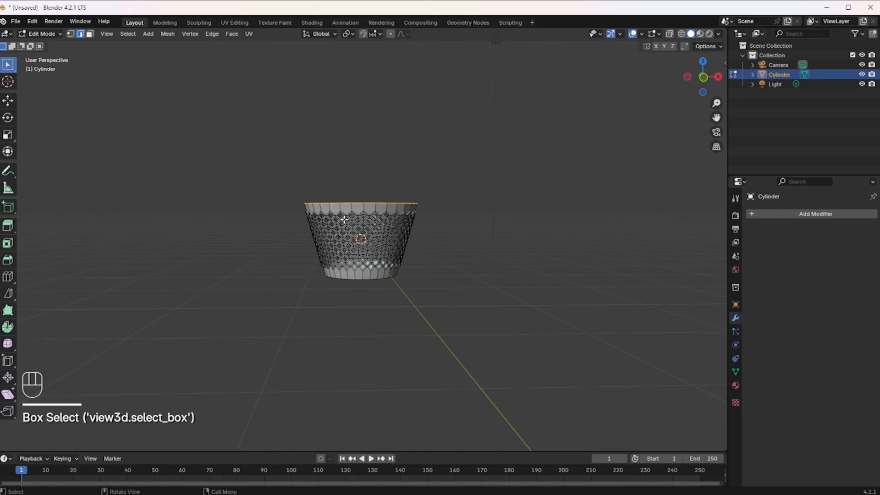
Step: Extrude the top rim edges and scale them outward to about 1.134
{"action": "scroll", "coordinate": [390, 210], "scroll_direction": "up", "scroll_amount": 3}
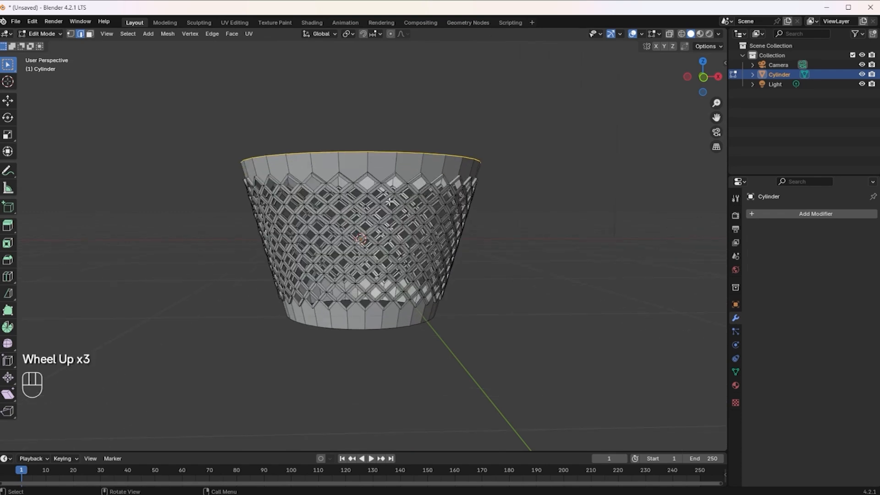
{"action": "scroll", "coordinate": [378, 193], "scroll_direction": "down", "scroll_amount": 2}
{"action": "middle_click_drag", "start_coordinate": [375, 201], "coordinate": [375, 211]}
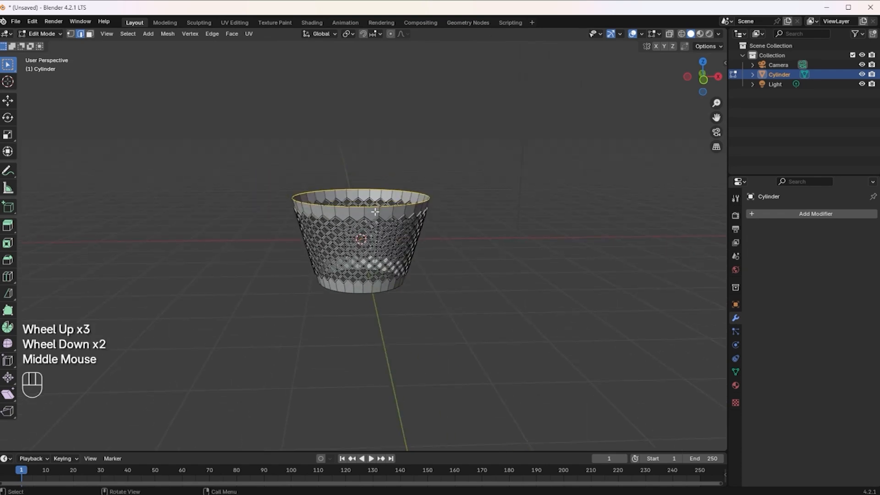
{"action": "key", "text": "e"}
{"action": "key", "text": "s"}
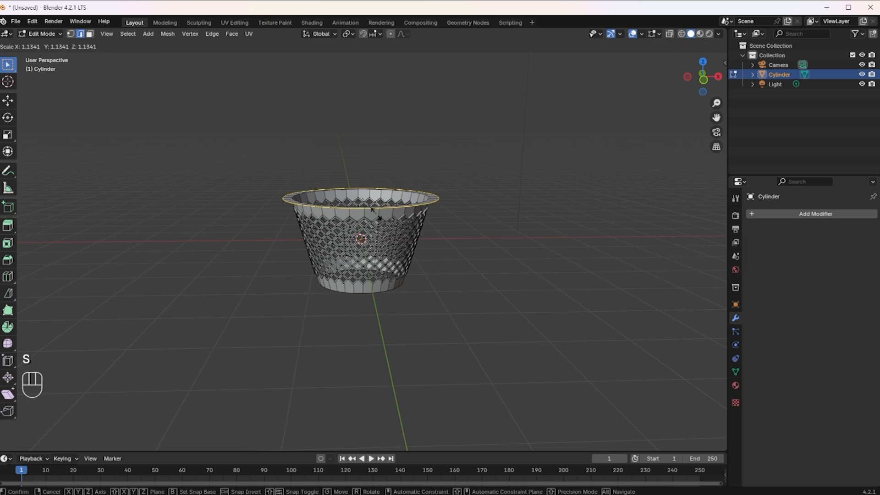
{"action": "left_click", "coordinate": [372, 209]}
Step: Extrude the outer rim edges about 0.186 m downward along the Z axis
{"action": "middle_click_drag", "start_coordinate": [371, 209], "coordinate": [274, 211]}
{"action": "key", "text": "e"}
{"action": "key", "text": "z"}
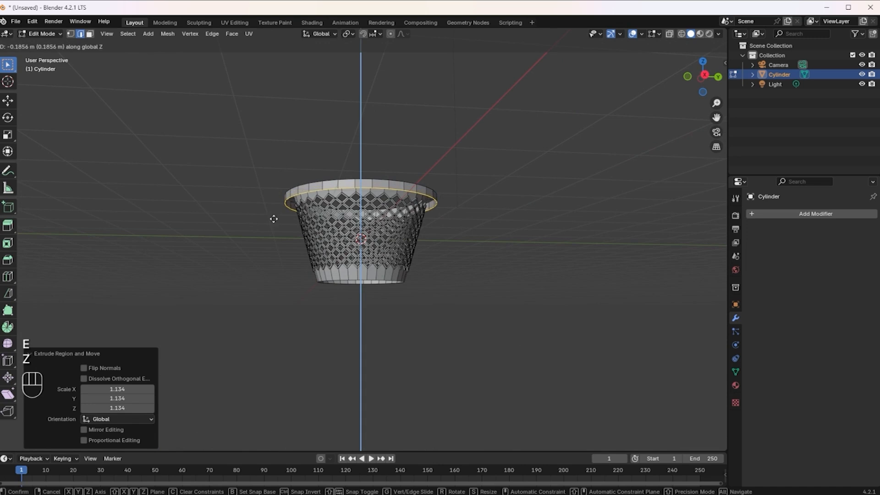
{"action": "left_click", "coordinate": [273, 219]}
Step: Extrude the lower rim edges and scale them inward to about 0.887 to close the rim's underside
{"action": "key", "text": "e"}
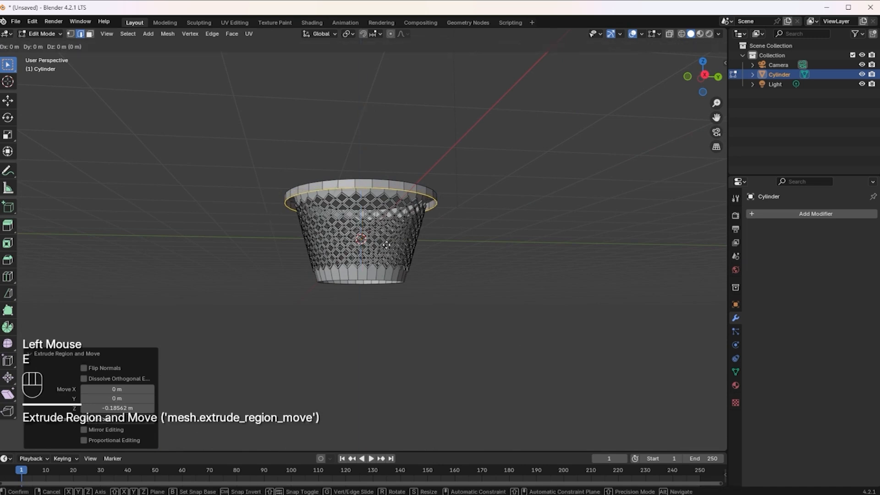
{"action": "key", "text": "s"}
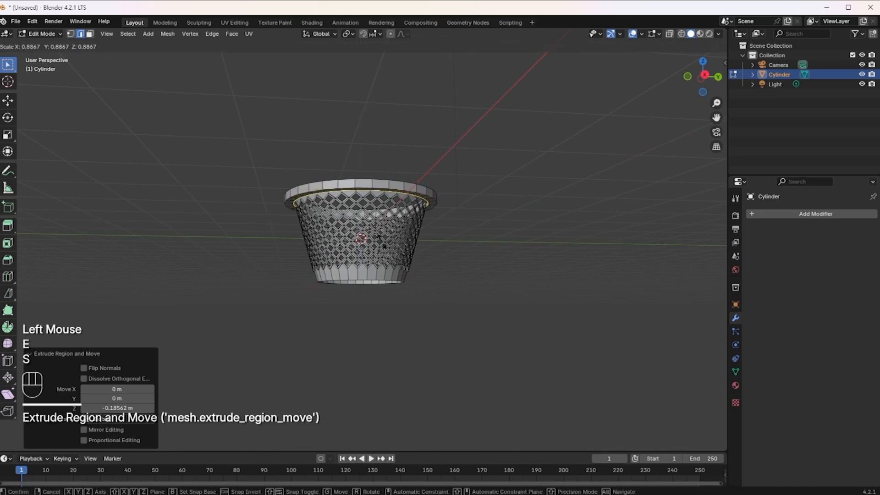
{"action": "left_click", "coordinate": [379, 236]}
Step: Clear the selection and select the bottom edge loop all around the basket
{"action": "middle_click_drag", "start_coordinate": [378, 237], "coordinate": [313, 289]}
{"action": "left_click", "coordinate": [312, 289]}
{"action": "left_click_drag", "start_coordinate": [314, 274], "coordinate": [457, 310]}
{"action": "scroll", "coordinate": [393, 306], "scroll_direction": "up", "scroll_amount": 2}
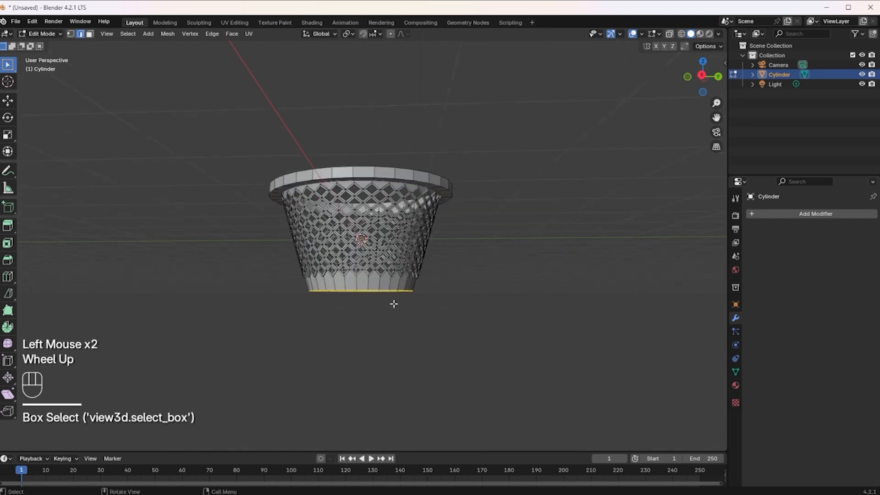
{"action": "middle_click_drag", "start_coordinate": [373, 330], "coordinate": [295, 324]}
{"action": "left_click_drag", "start_coordinate": [268, 307], "coordinate": [367, 334], "text": "shift"}
{"action": "middle_click_drag", "start_coordinate": [366, 334], "coordinate": [339, 324]}
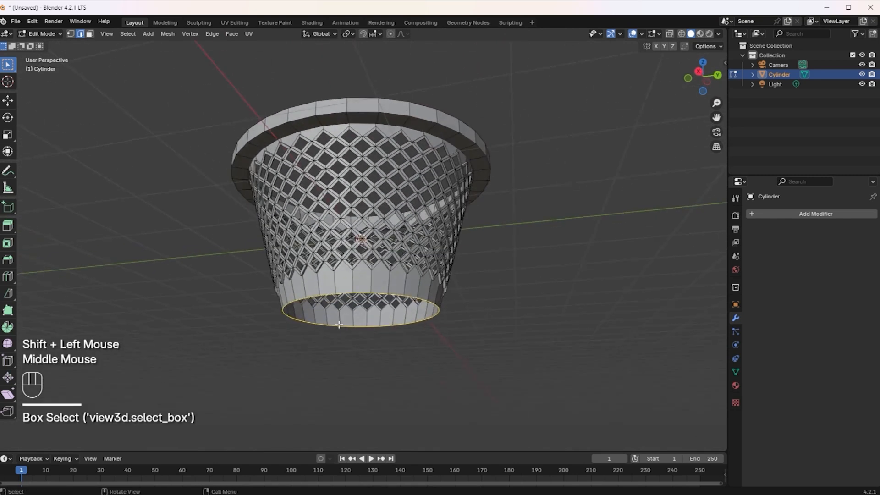
Step: Extrude the bottom edge loop and scale it inward to about 0.855
{"action": "key", "text": "e"}
{"action": "key", "text": "s"}
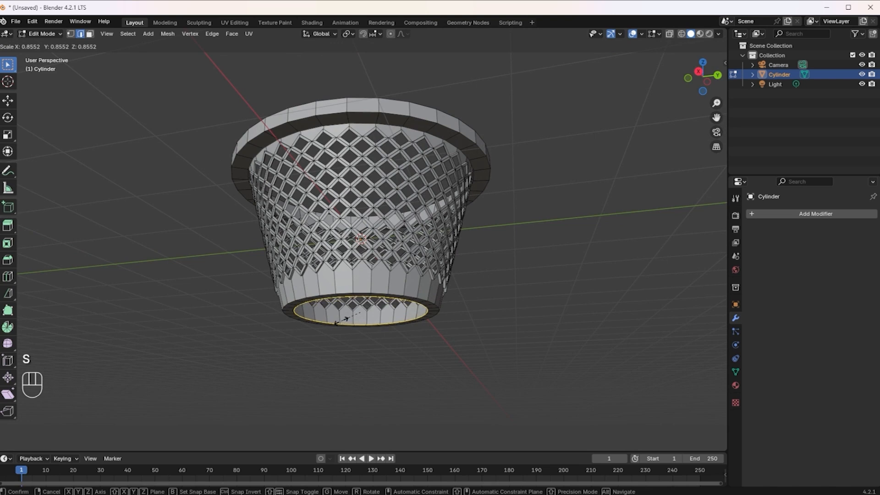
{"action": "left_click", "coordinate": [342, 320]}
Step: Extrude the inner bottom edge loop about 0.171 m upward along the Z axis
{"action": "key", "text": "e"}
{"action": "key", "text": "z"}
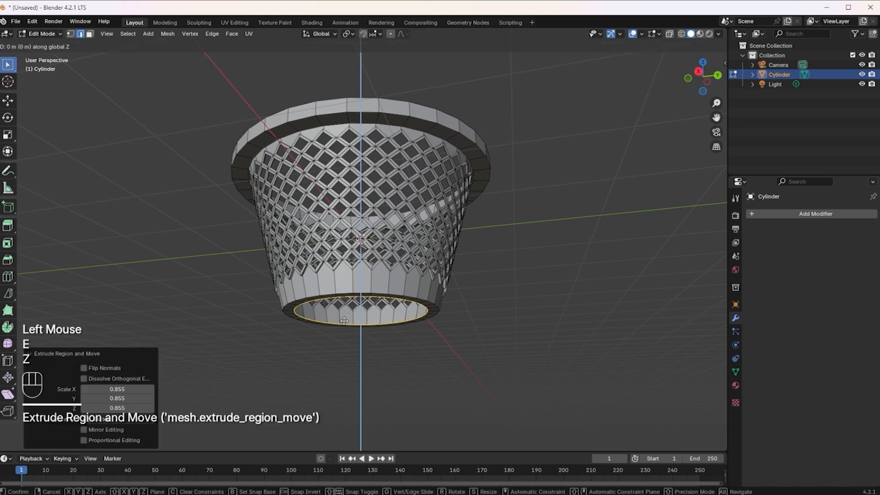
{"action": "left_click", "coordinate": [349, 308]}
Step: Extrude the raised inner base edge loop and scale it inward to about 0.693
{"action": "middle_click_drag", "start_coordinate": [349, 308], "coordinate": [341, 277]}
{"action": "key", "text": "e"}
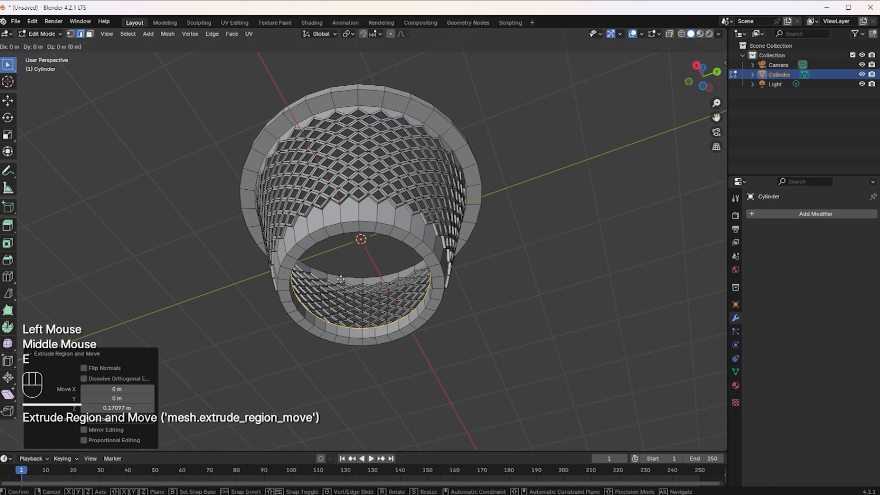
{"action": "key", "text": "s"}
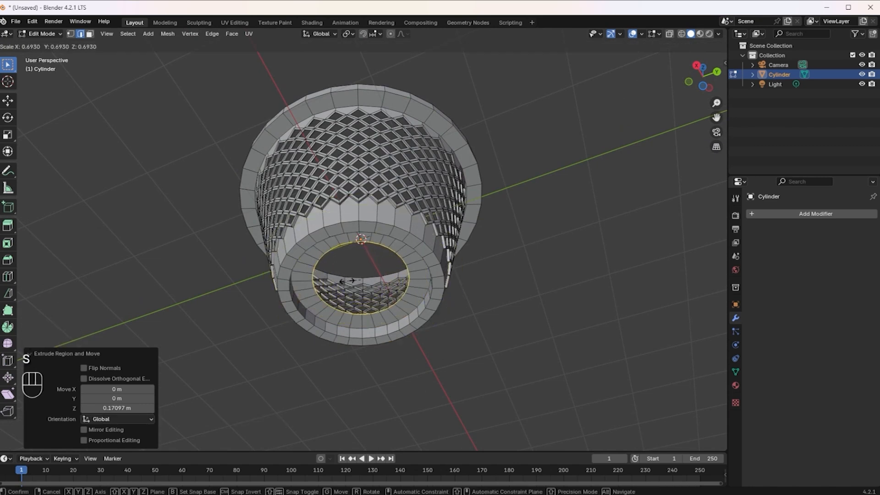
{"action": "left_click", "coordinate": [361, 269]}
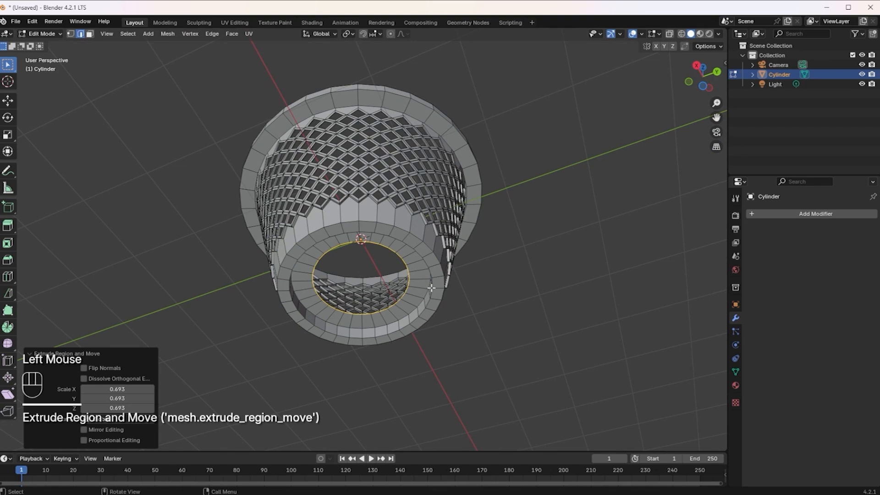
Step: Switch to vertex selection and merge the inner base loop's vertices at center to close the basket's bottom
{"action": "left_click", "coordinate": [71, 33]}
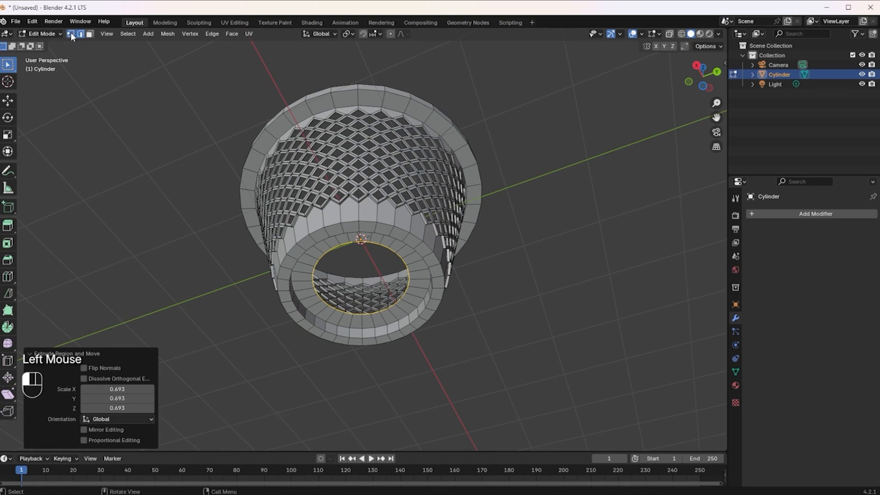
{"action": "right_click", "coordinate": [336, 259]}
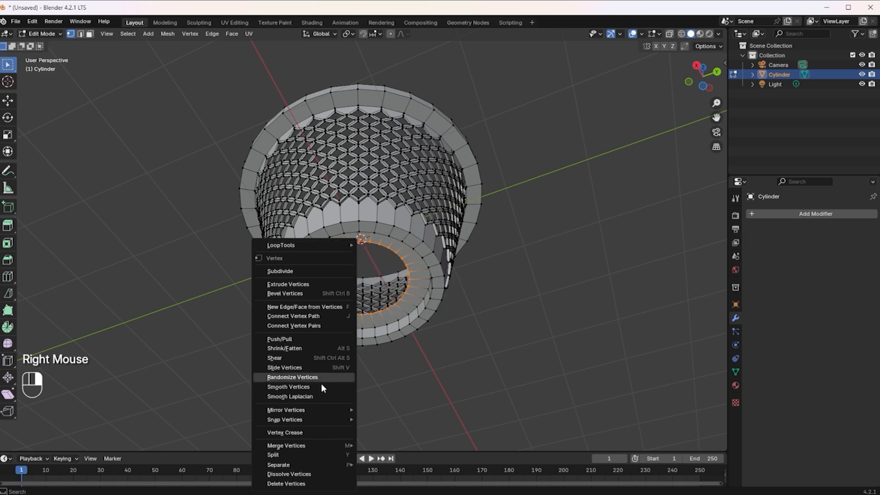
{"action": "mouse_move", "coordinate": [329, 443]}
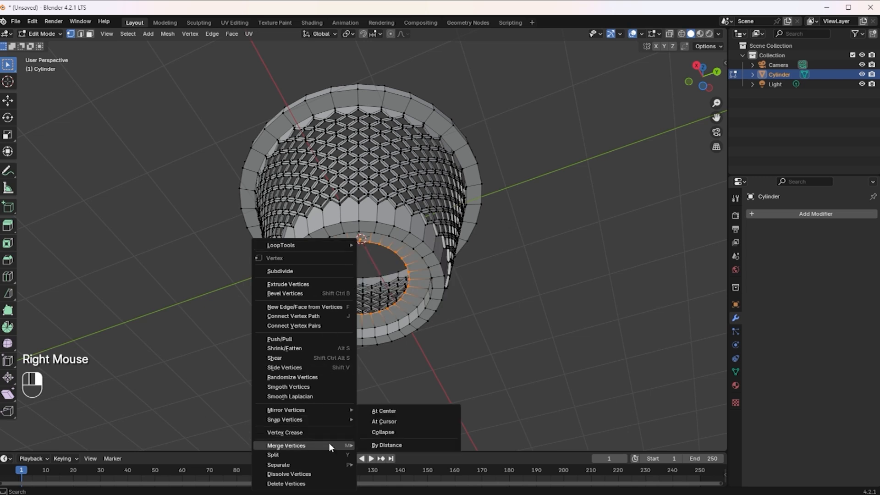
{"action": "left_click", "coordinate": [385, 415]}
Step: Leave mesh editing and return the finished basket to Object Mode
{"action": "middle_click_drag", "start_coordinate": [376, 388], "coordinate": [477, 28]}
{"action": "key", "text": "Tab"}
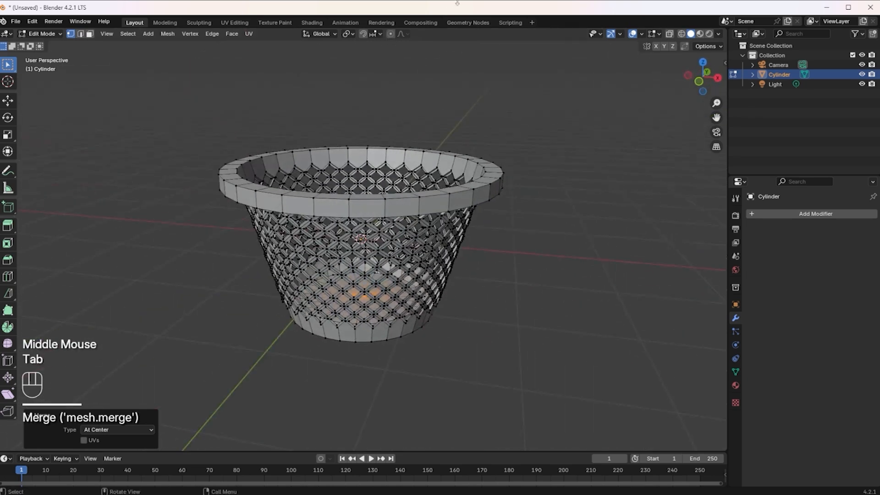
{"action": "left_click", "coordinate": [43, 34]}
{"action": "left_click", "coordinate": [43, 21]}
{"action": "middle_click_drag", "start_coordinate": [298, 239], "coordinate": [240, 259]}
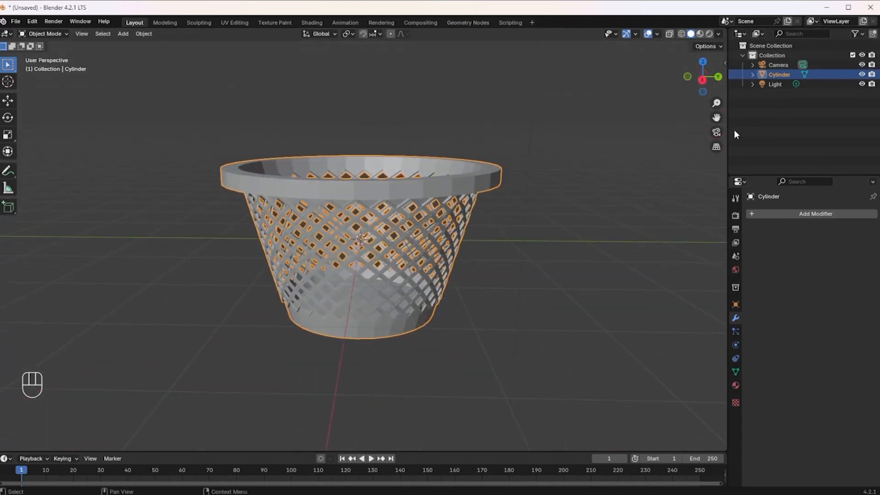
Step: View the scene through the camera and render a still image of the basket, fitting the whole frame in view
{"action": "left_click", "coordinate": [716, 132]}
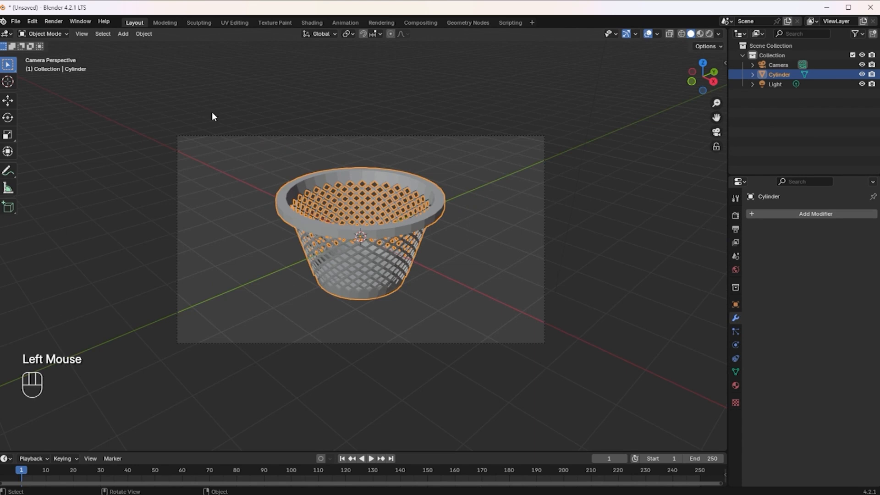
{"action": "left_click", "coordinate": [54, 22]}
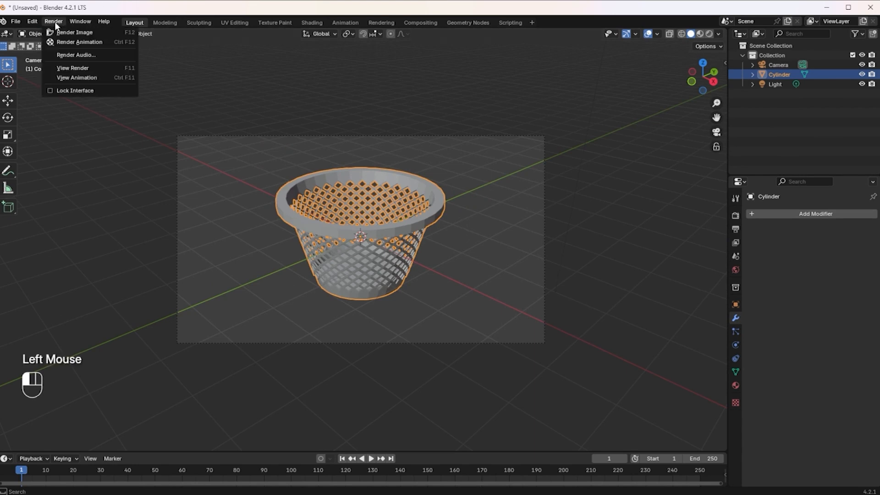
{"action": "left_click", "coordinate": [58, 30]}
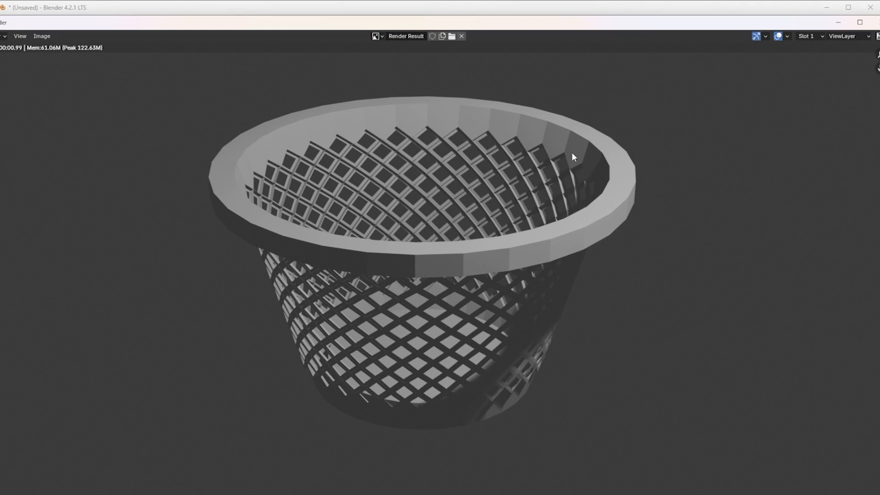
{"action": "scroll", "coordinate": [570, 157], "scroll_direction": "down", "scroll_amount": 4}
{"action": "scroll", "coordinate": [551, 177], "scroll_direction": "up", "scroll_amount": 2}
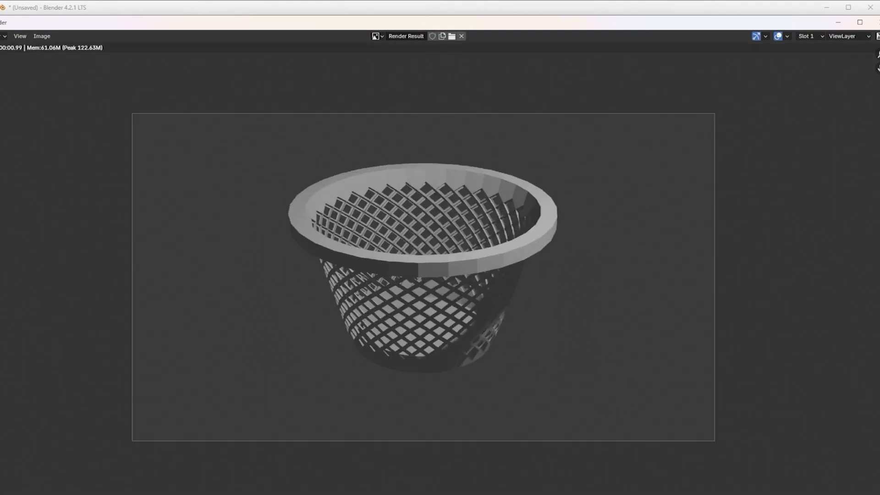
{"action": "mouse_move", "coordinate": [587, 494]}
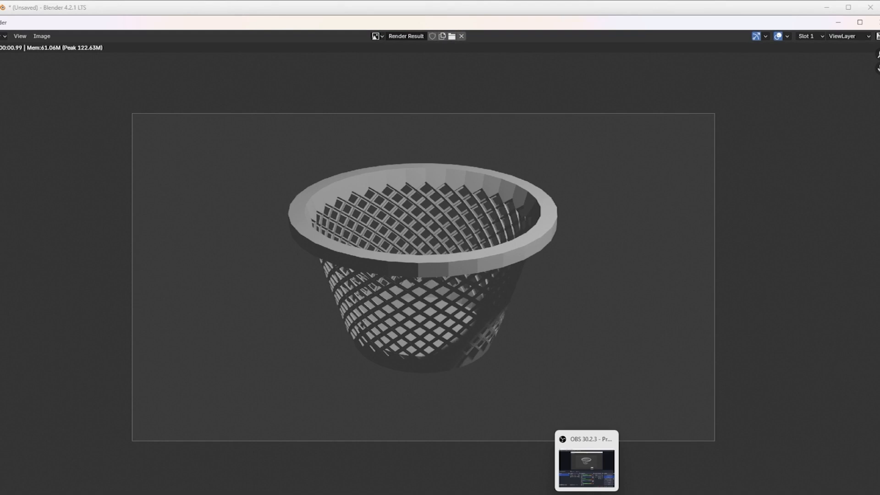